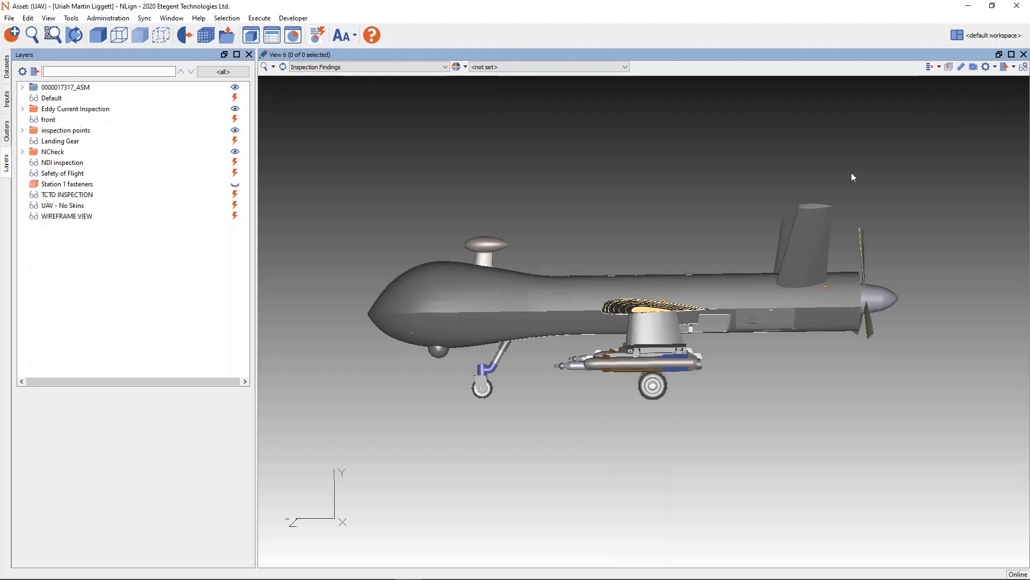
Load the Aircraft Dashboard workspace in place of the default workspace.
click(1003, 40)
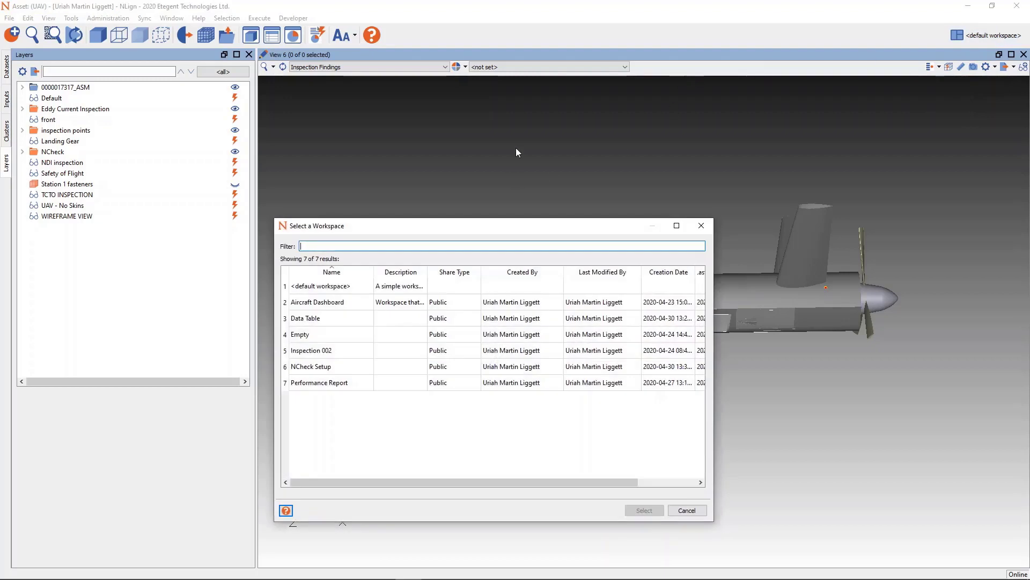
click(366, 301)
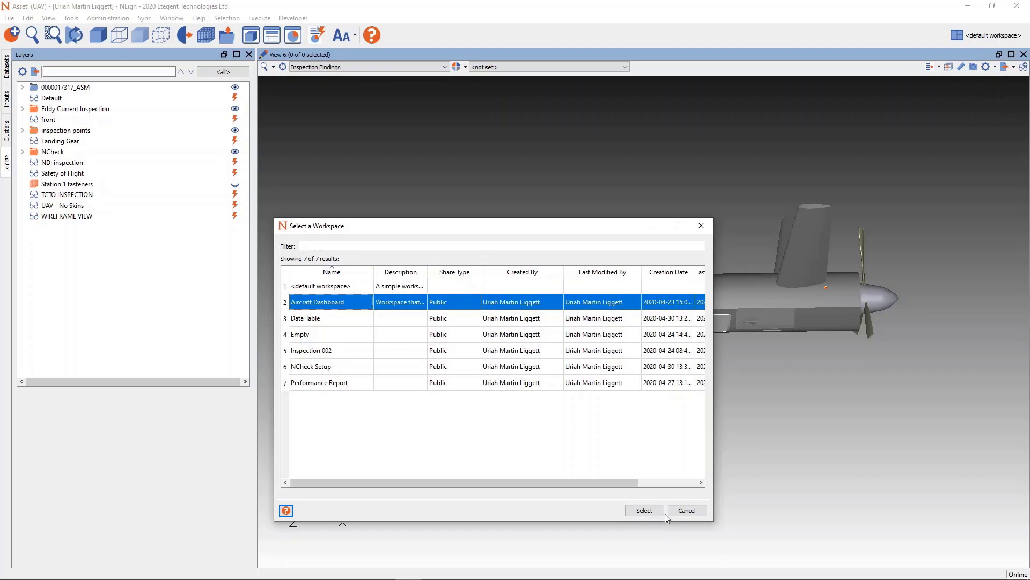
click(644, 510)
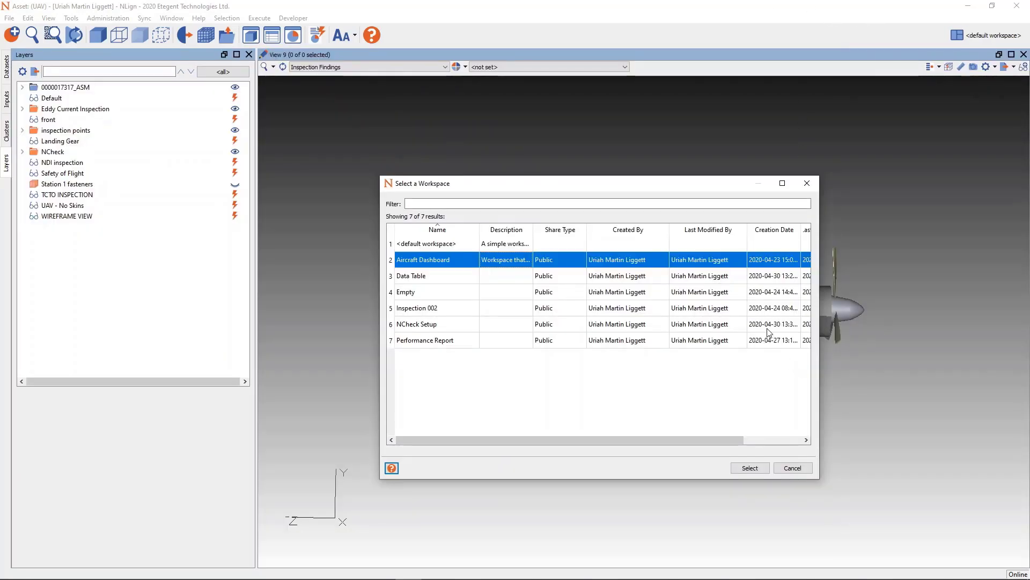
click(750, 468)
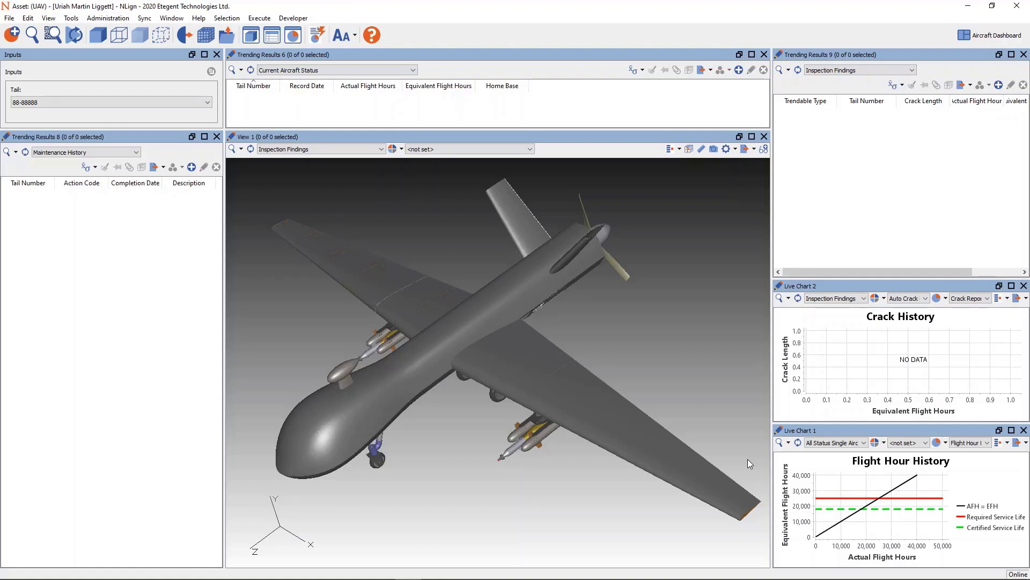
Set the Tail input to 80-1001 and refresh the dashboard's data for that aircraft.
click(171, 100)
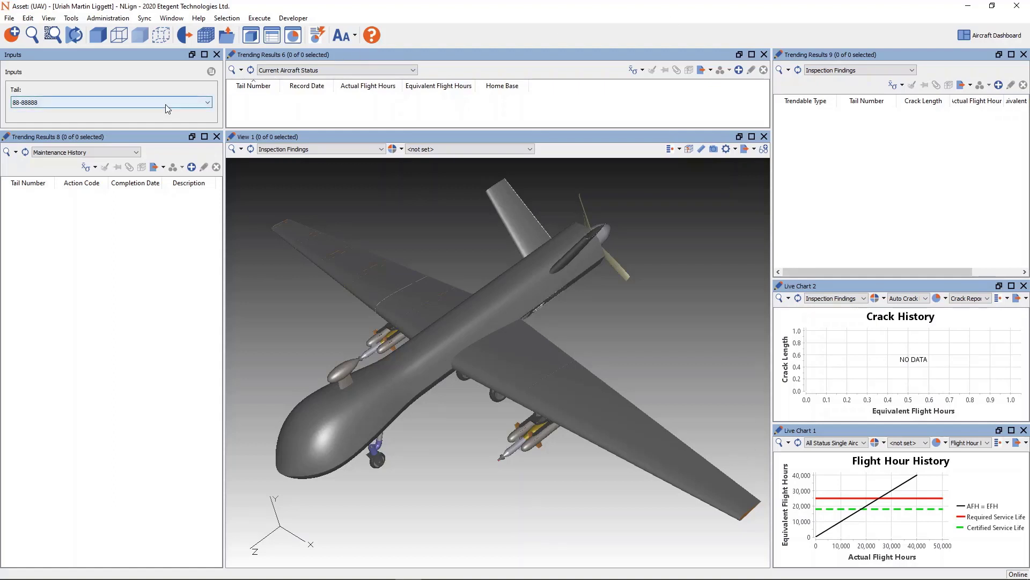
key(BackSpace)
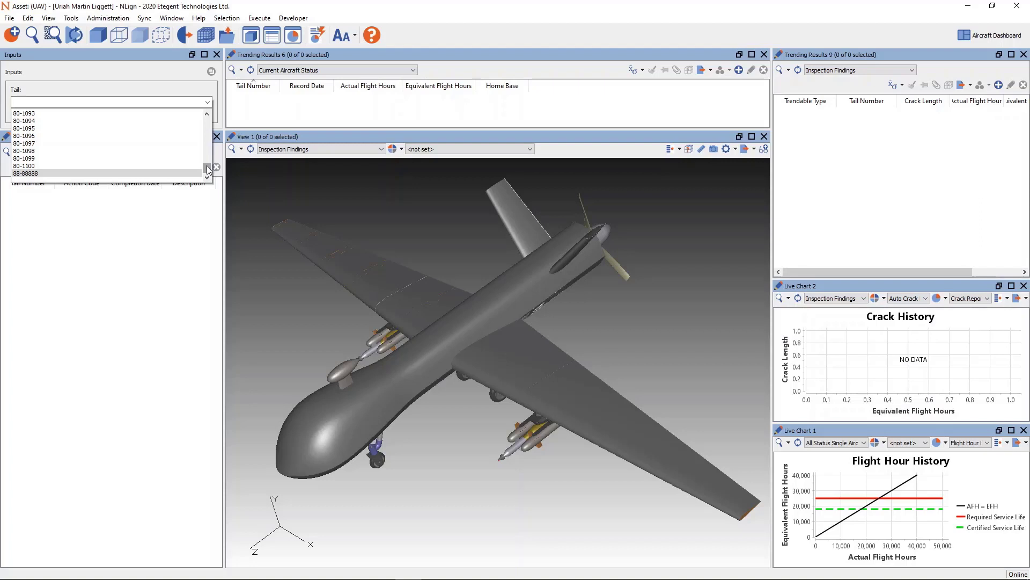
drag(209, 169, 202, 135)
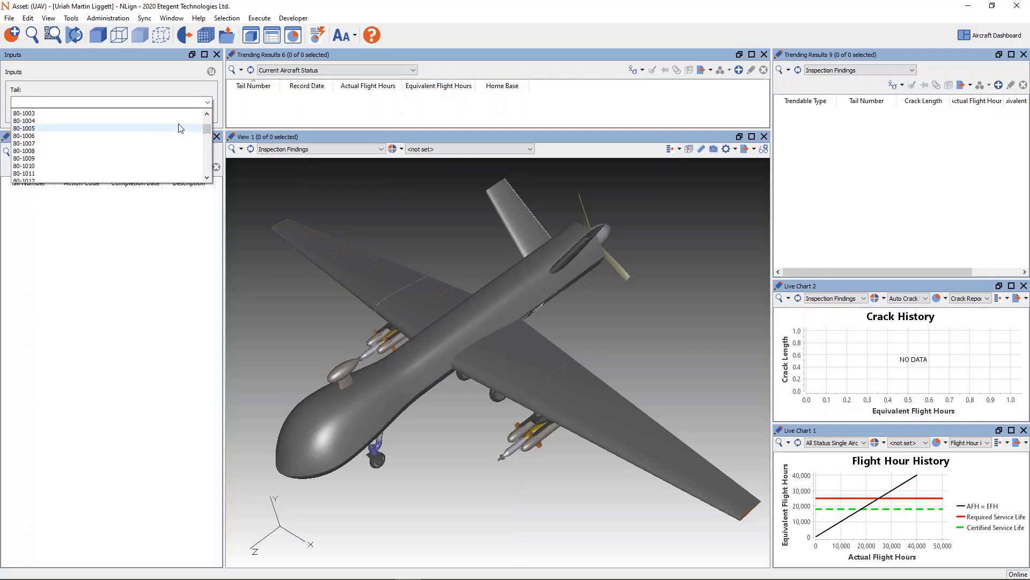
click(207, 114)
scroll(180, 118, up, 1)
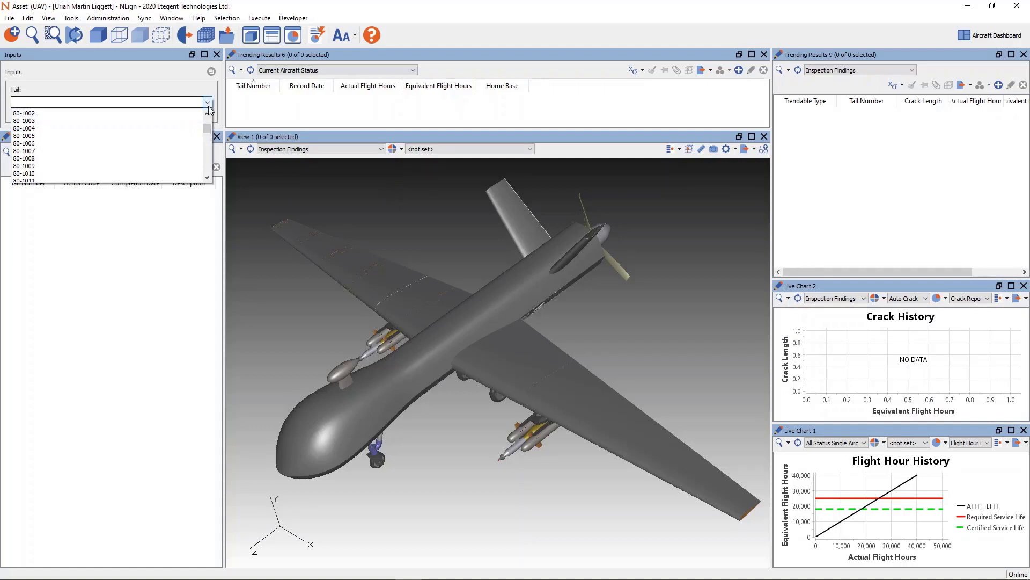
click(148, 113)
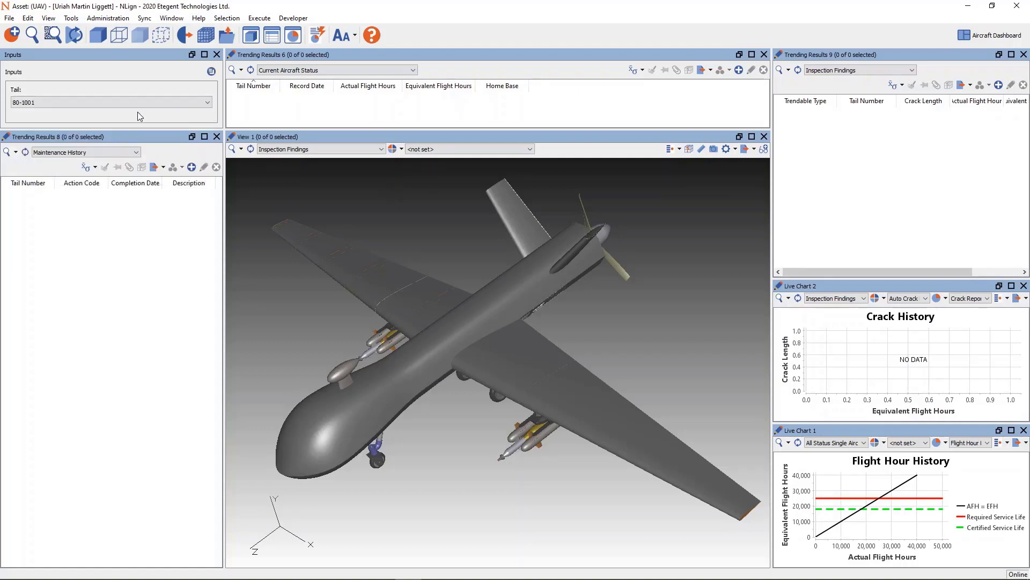
click(212, 72)
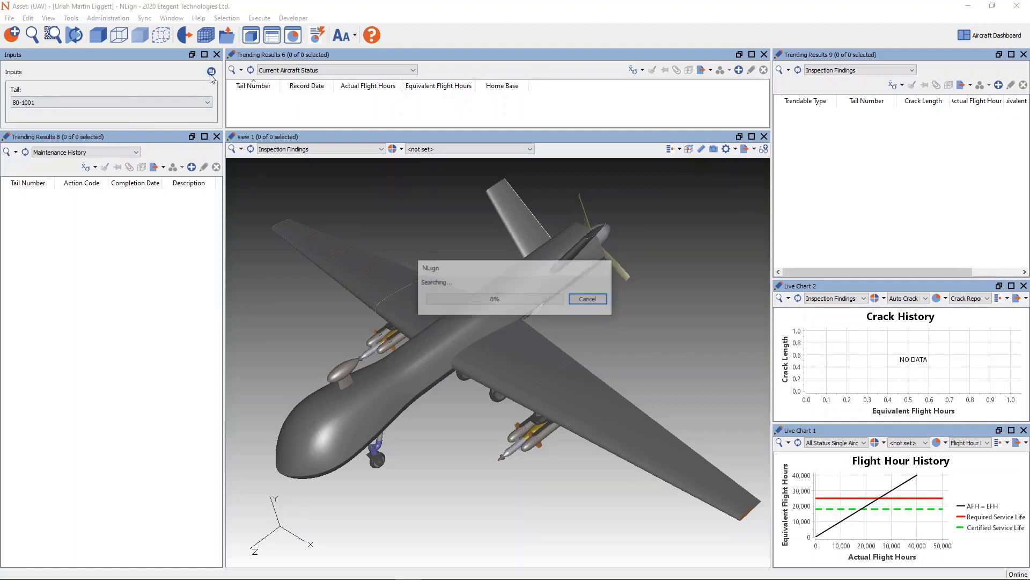
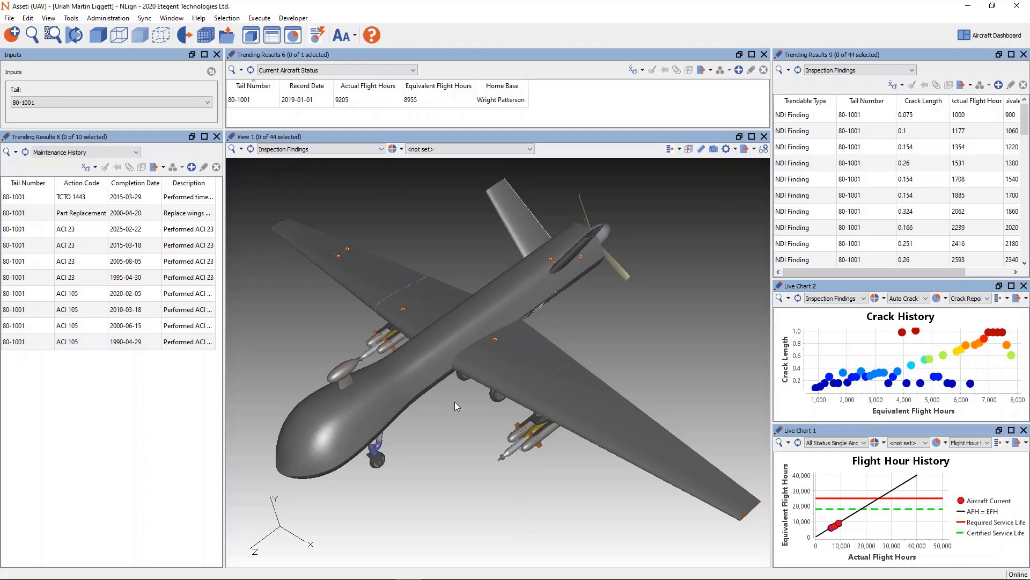
Locate the NDI findings at 1354 and 2062 actual flight hours on the aircraft model, and clear the selection.
click(868, 148)
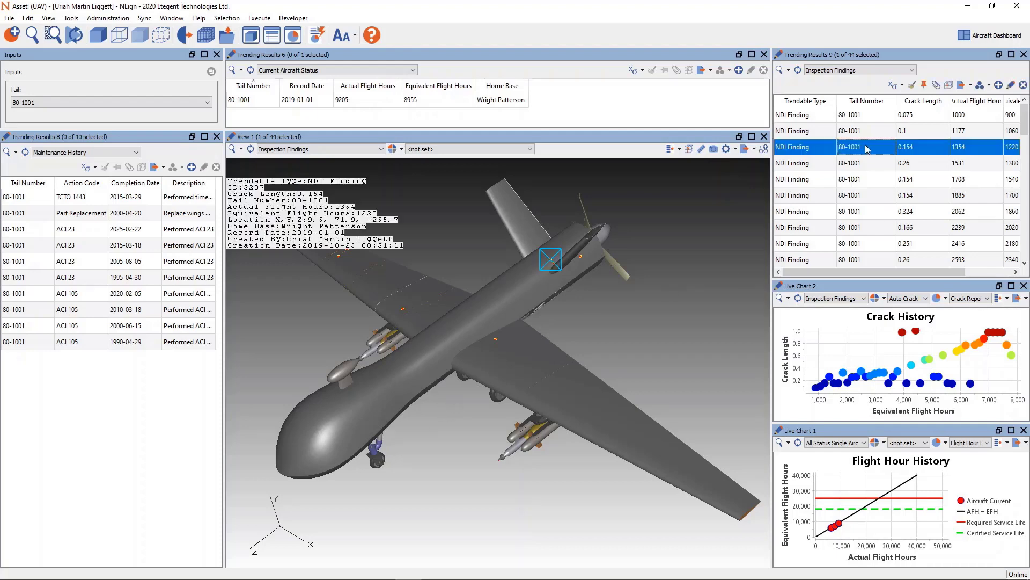
click(861, 212)
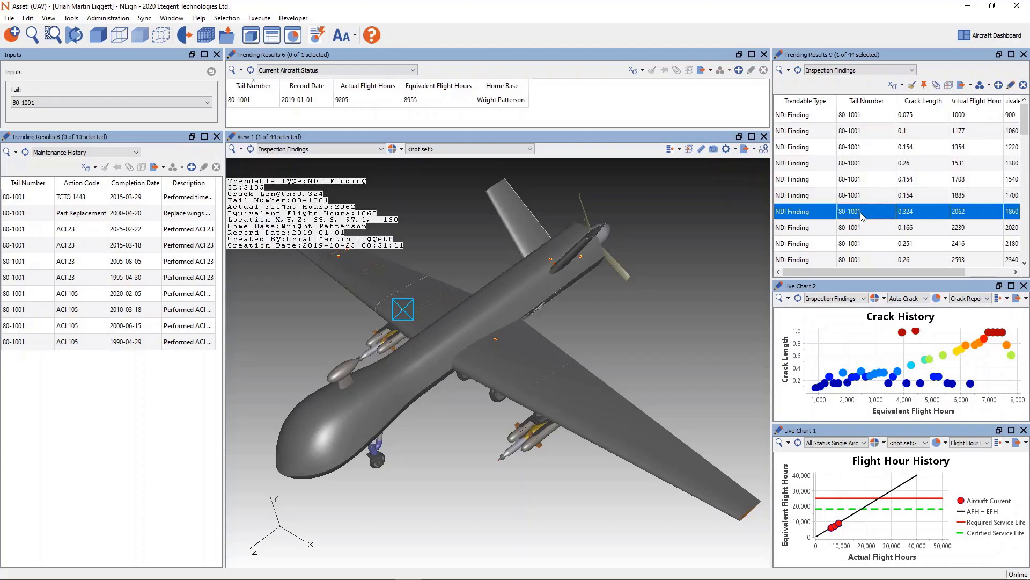
click(653, 314)
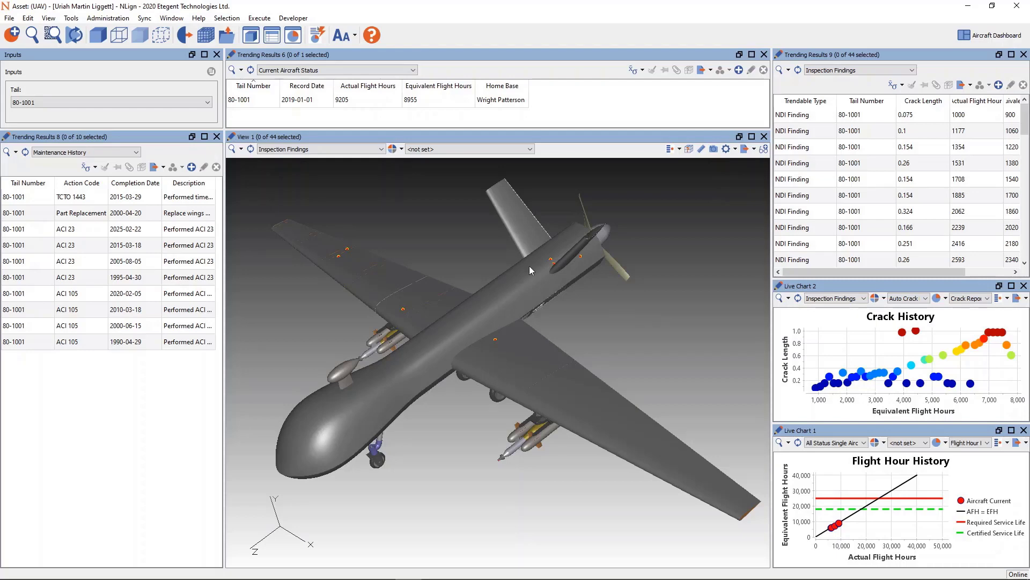
Switch to the Performance Report workspace and refresh the default dataset to fill its charts.
click(989, 37)
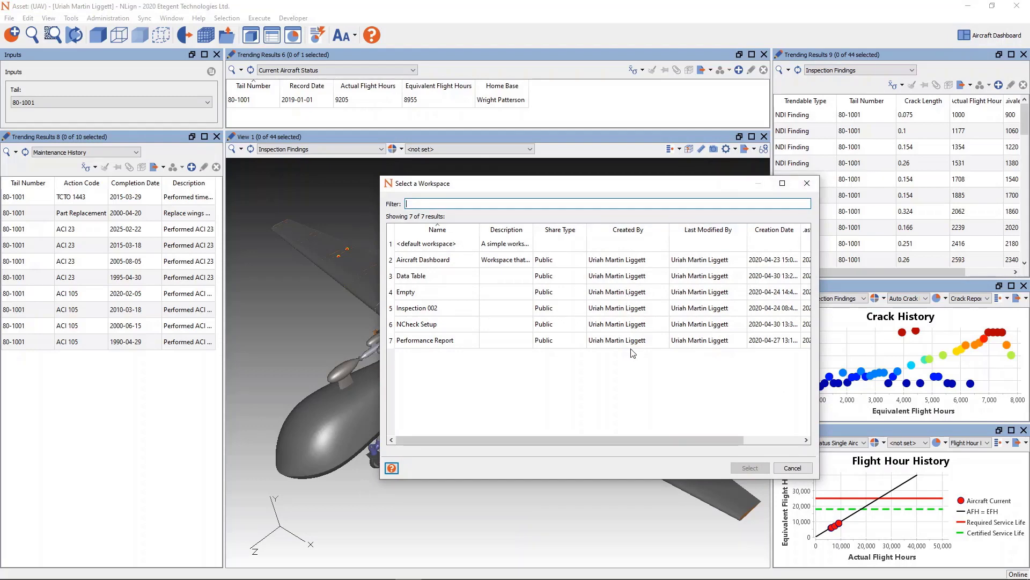
click(601, 344)
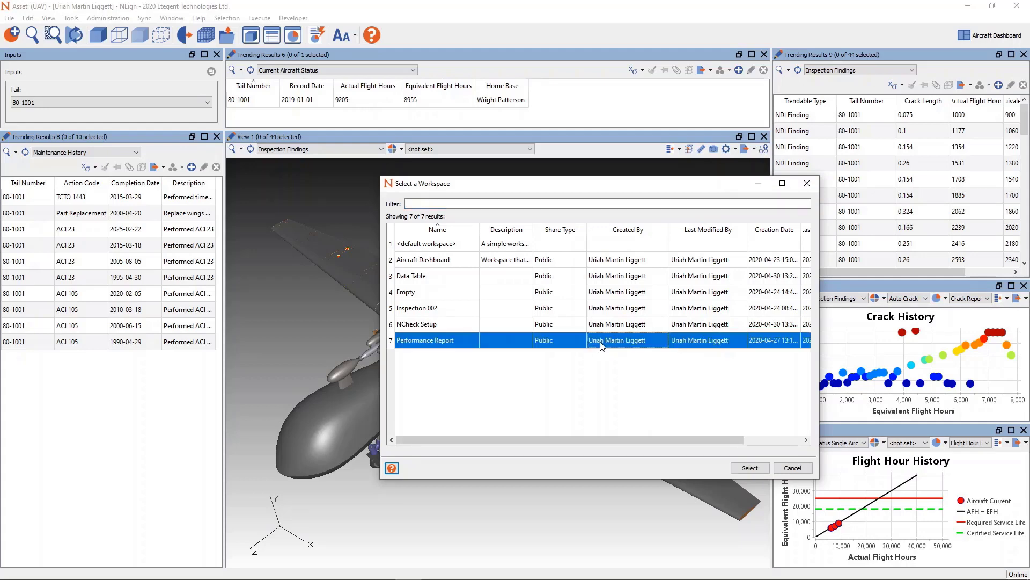
click(749, 468)
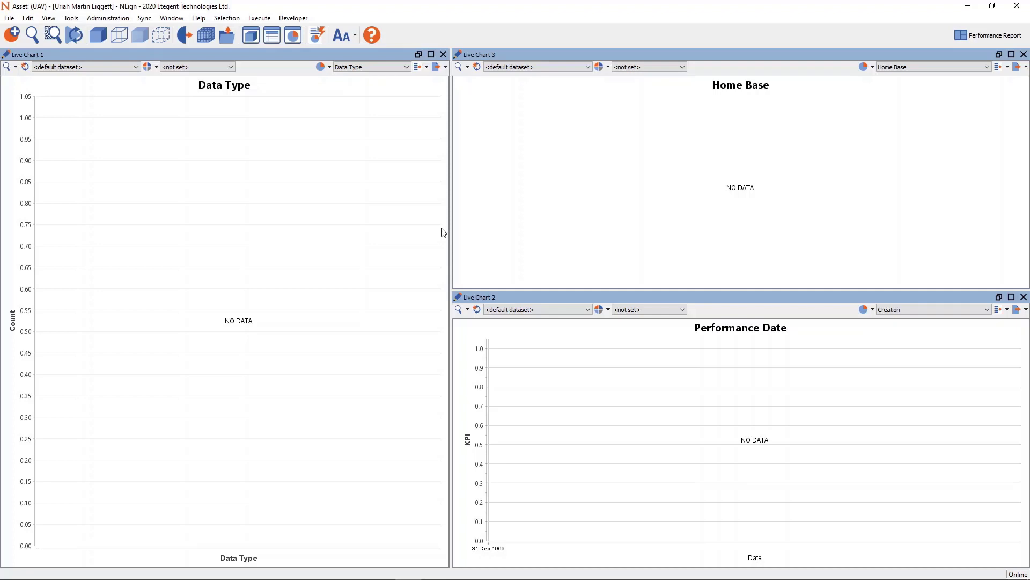
click(25, 66)
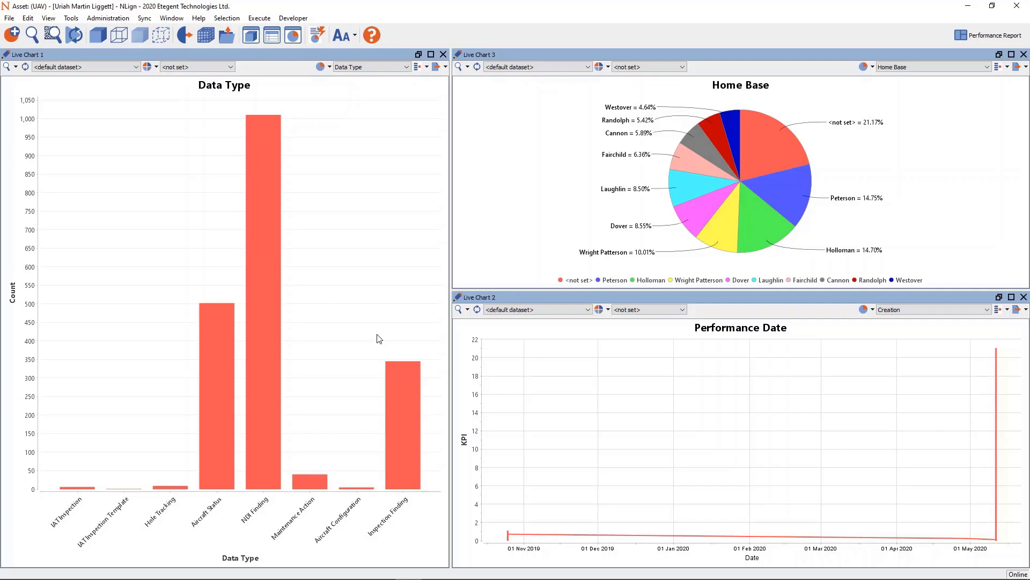
Switch to the Inspection 002 workspace and run its dataset to populate the model view, table and charts.
click(992, 41)
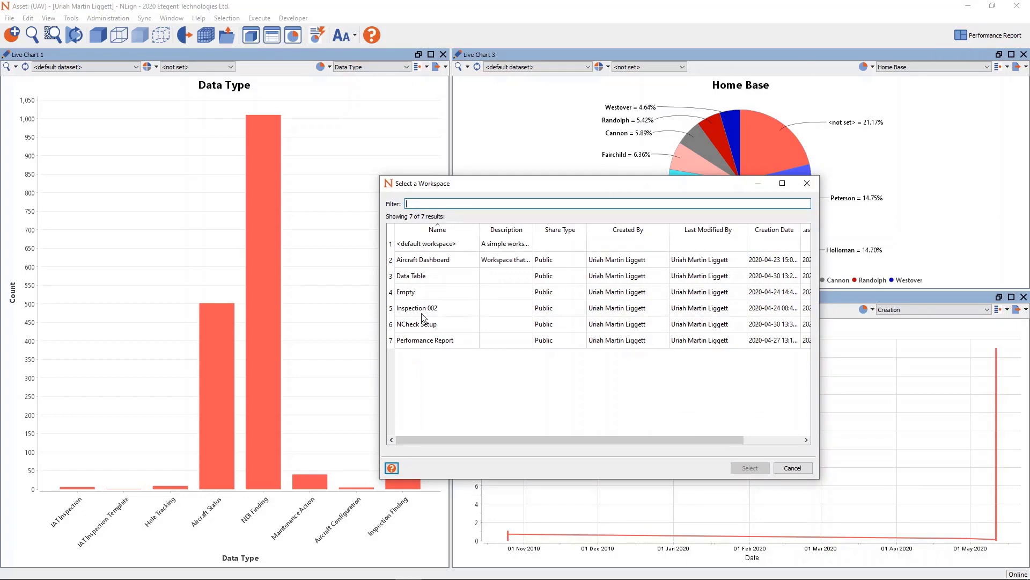
click(439, 310)
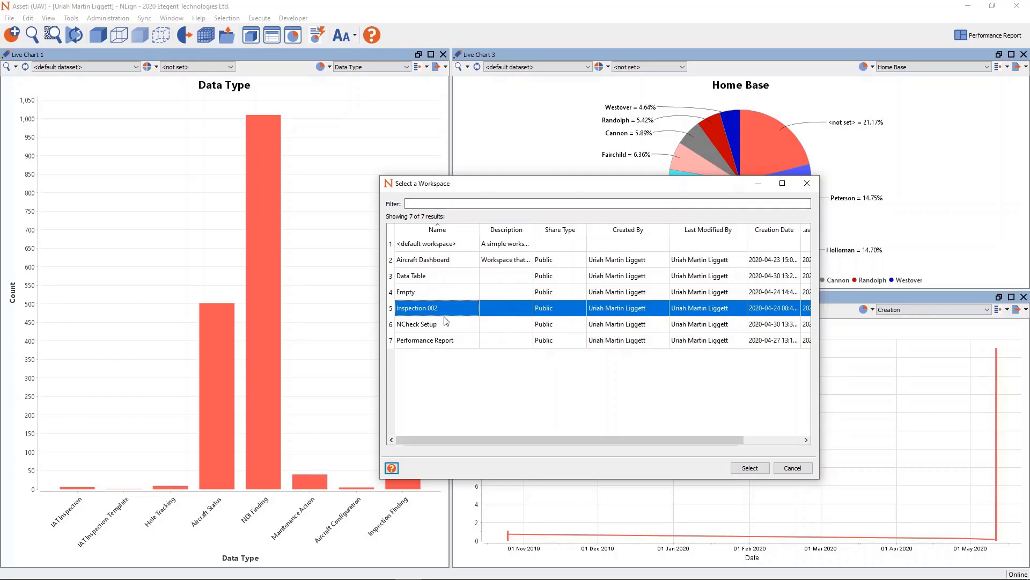
click(741, 468)
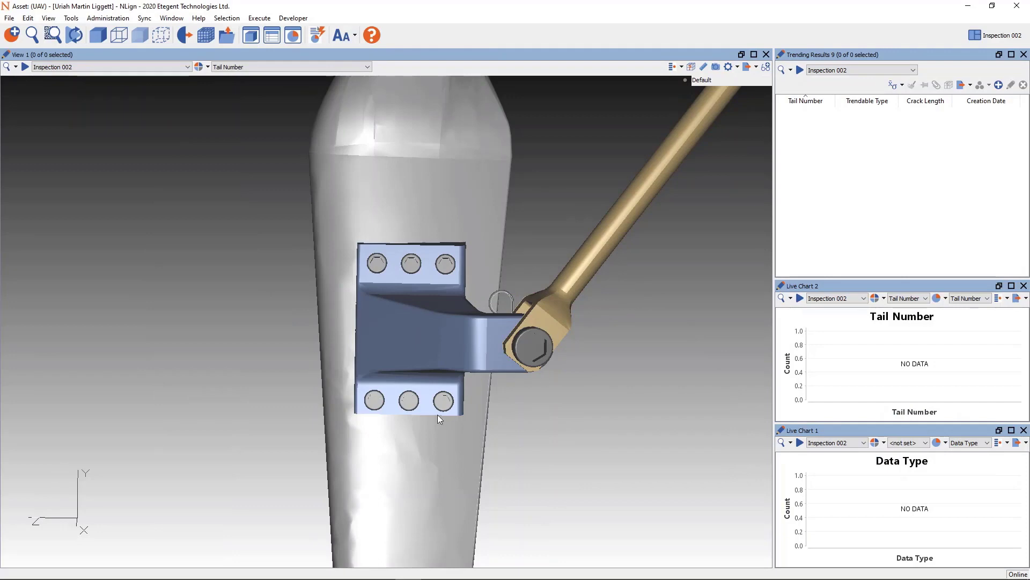
click(74, 35)
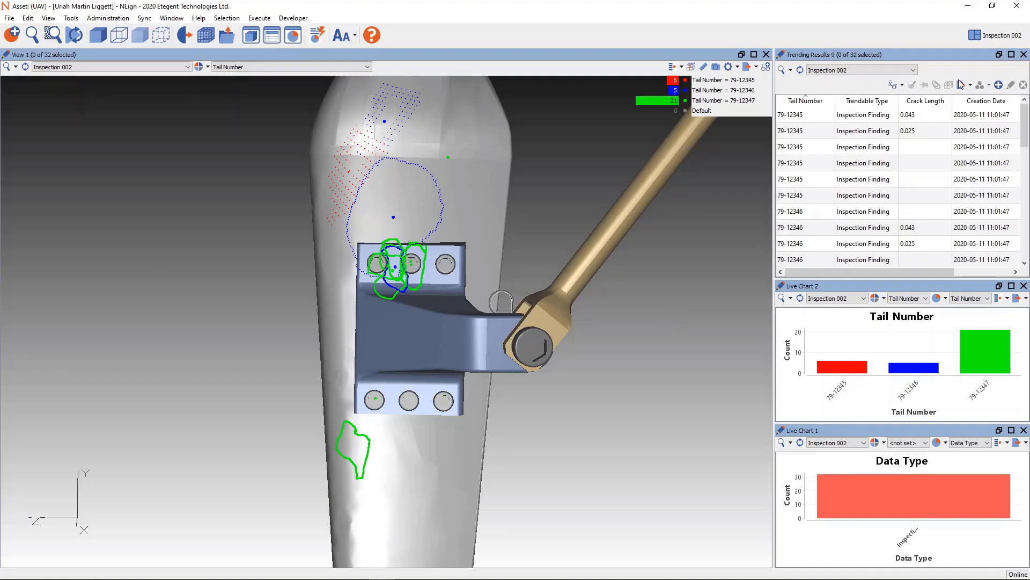
Switch to the NCheck Setup workspace and run its dataset to list the inspection records.
click(999, 38)
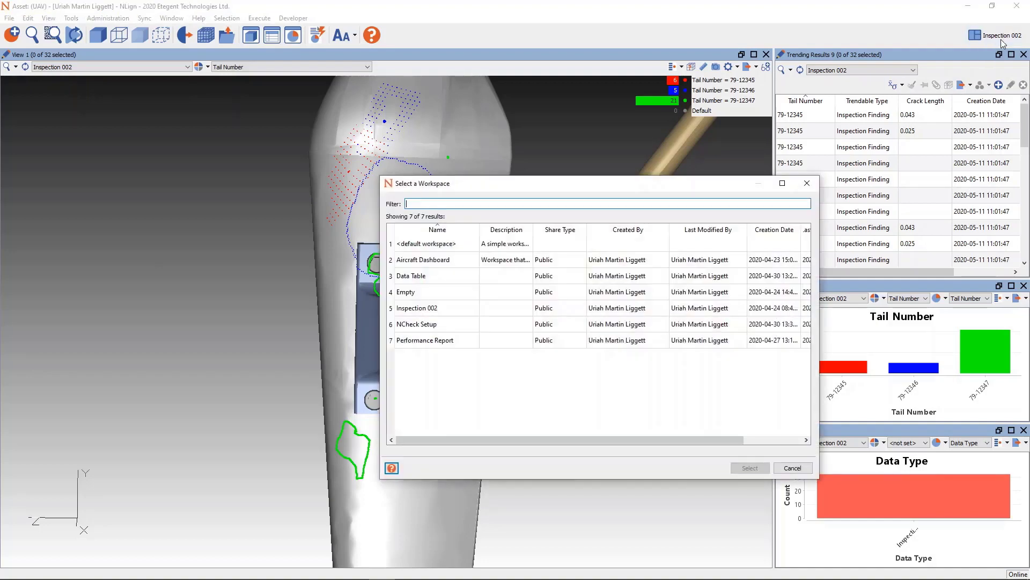
click(468, 324)
click(750, 468)
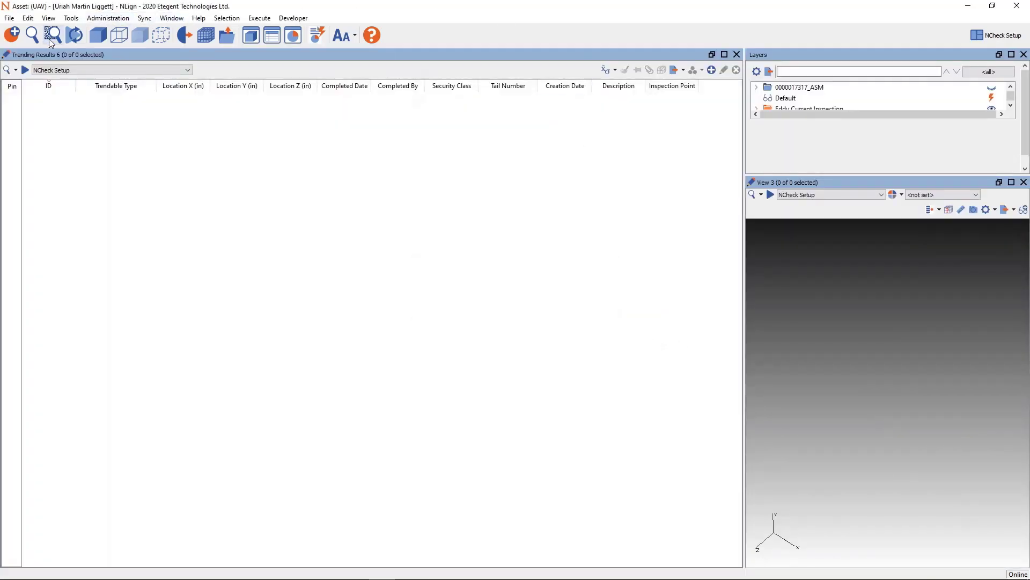
click(75, 36)
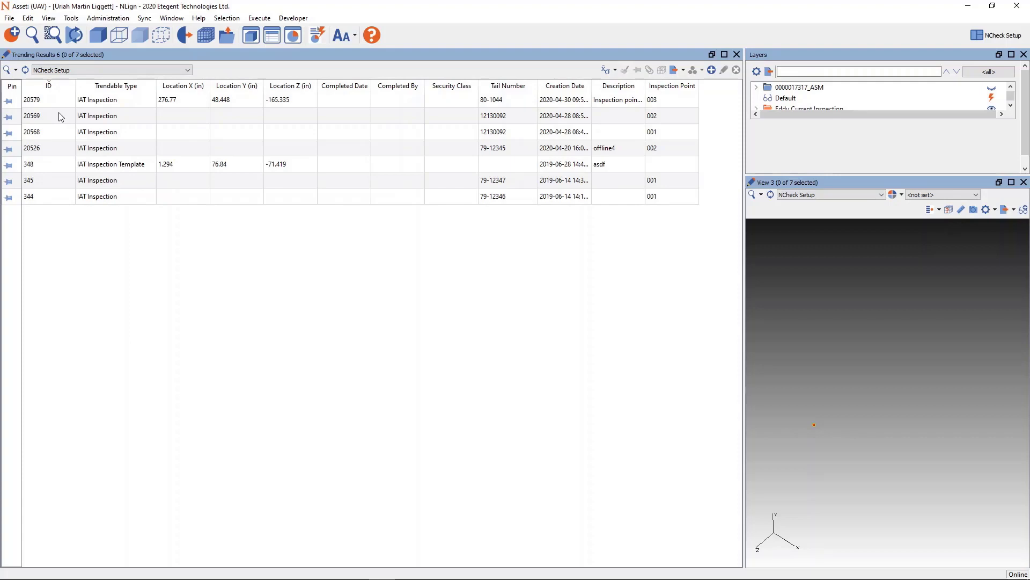
Open the NCheck Setup dataset for editing to examine its search criteria, and close it without changes.
click(16, 70)
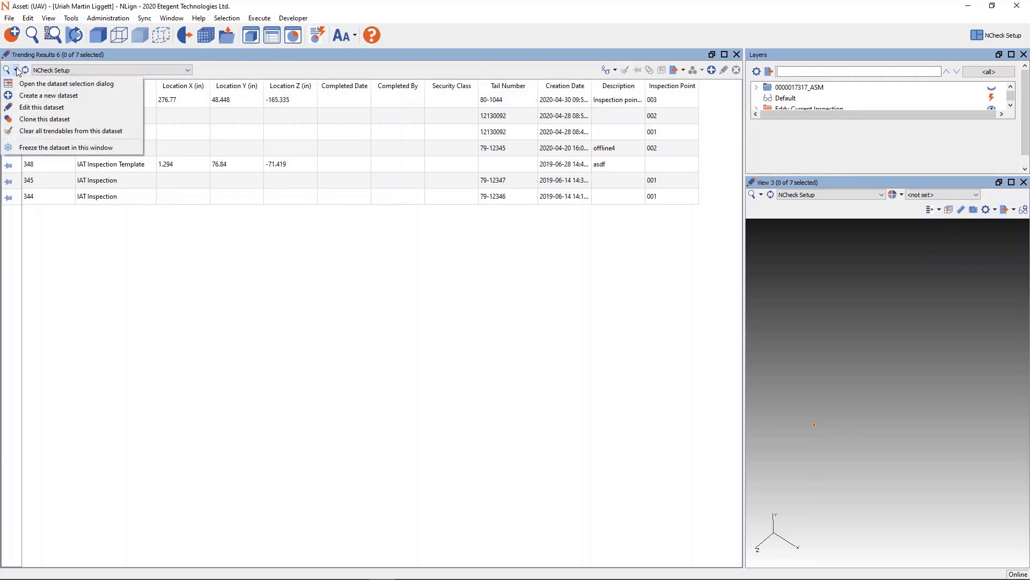
click(39, 106)
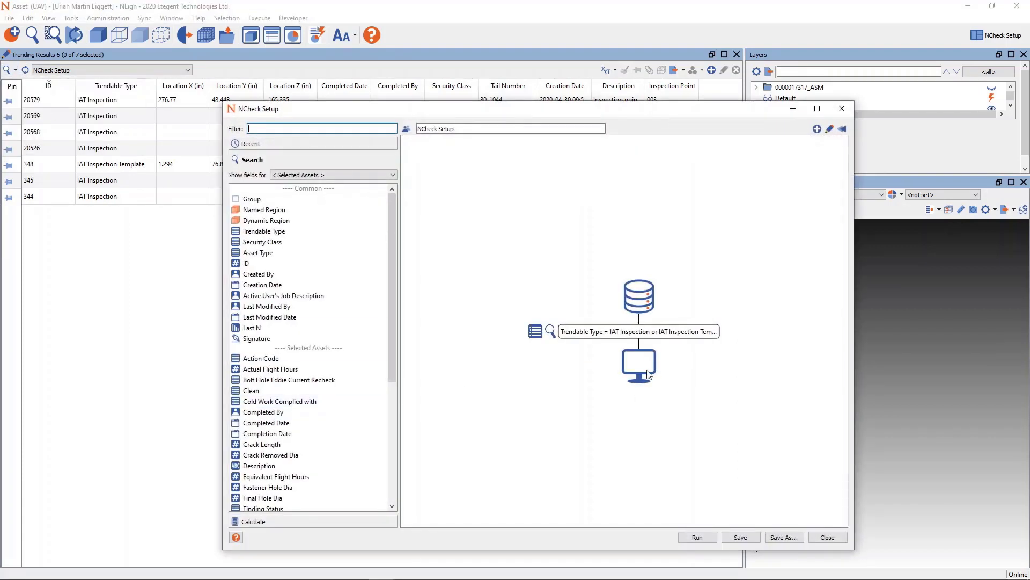
click(846, 542)
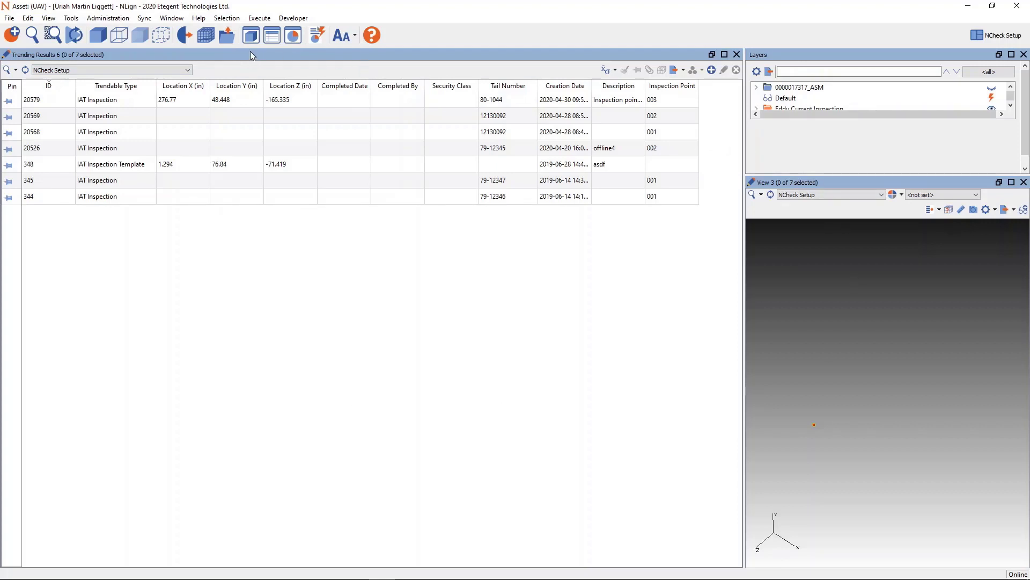
Undock the Trending Results 6 window and redock it between the Layers window and View 3.
drag(250, 56, 636, 265)
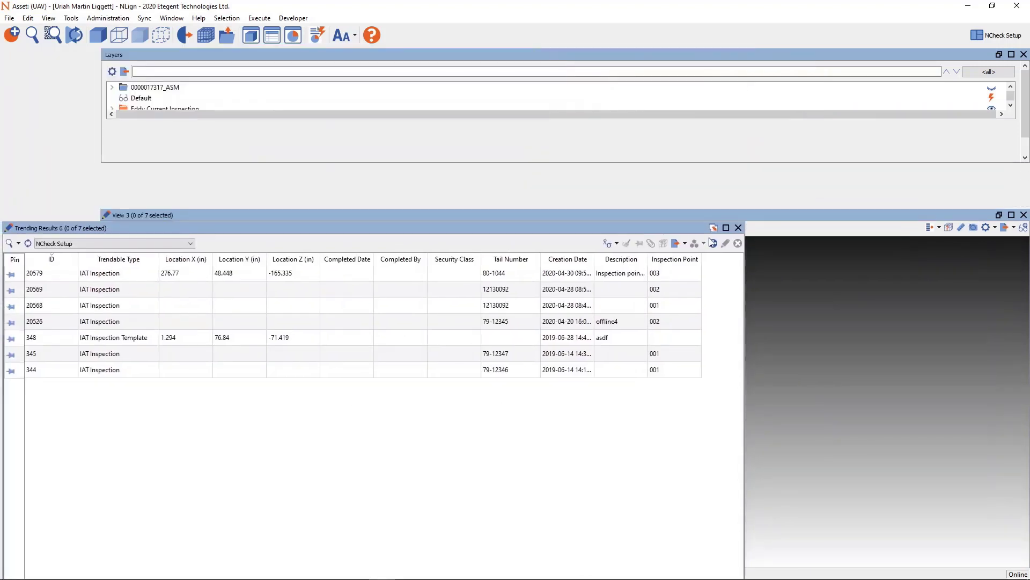
drag(712, 242, 858, 246)
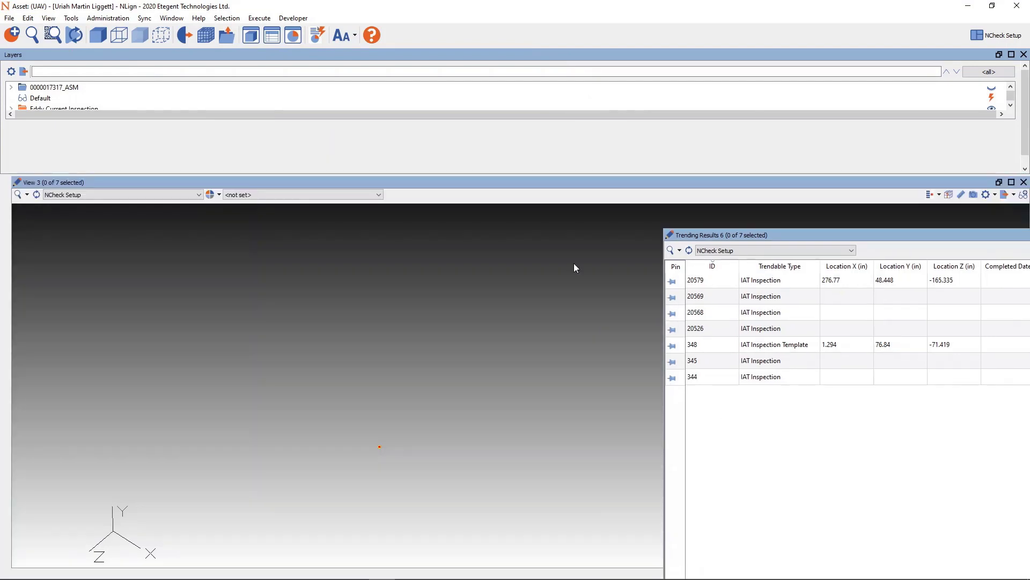
drag(575, 268, 698, 182)
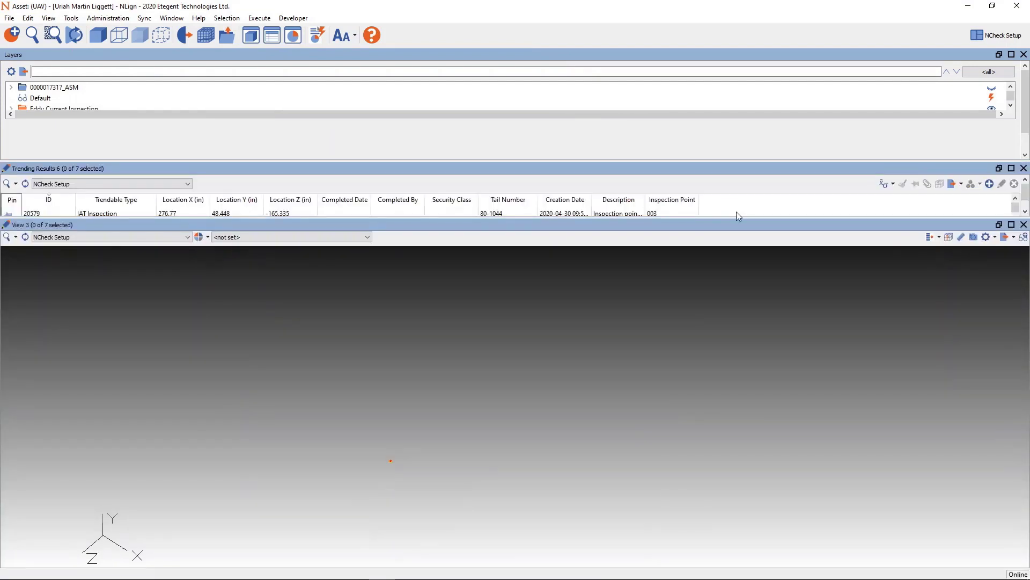
click(999, 170)
double_click(359, 172)
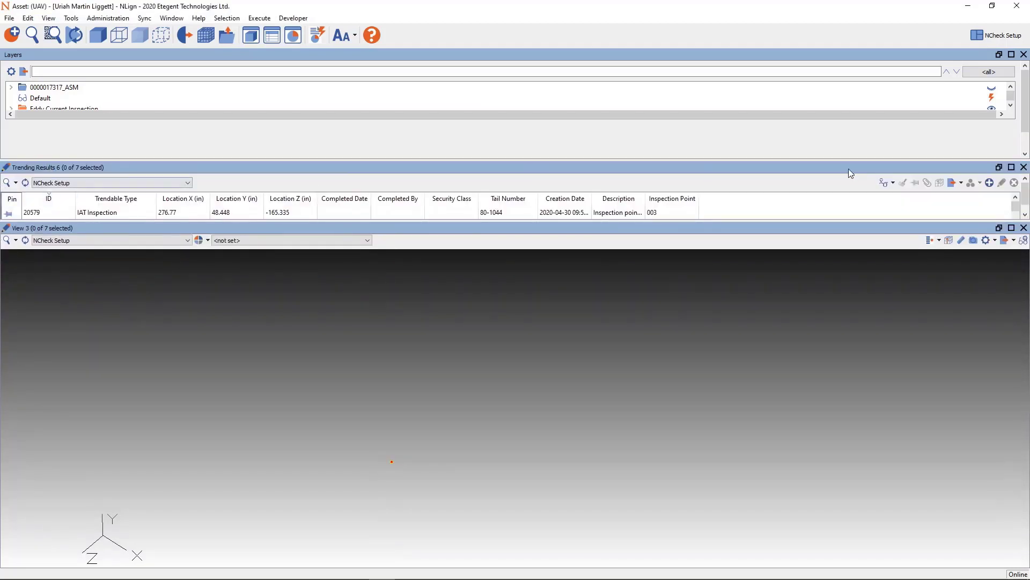
Float the Trending Results 6 window, disallow its docking, and move it over the View 3 model area.
click(998, 167)
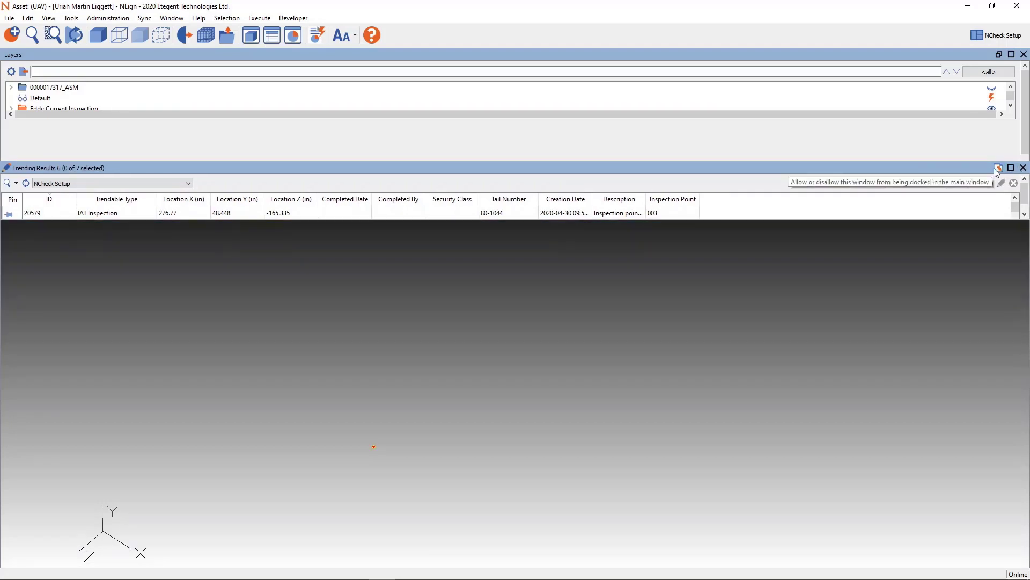
click(998, 169)
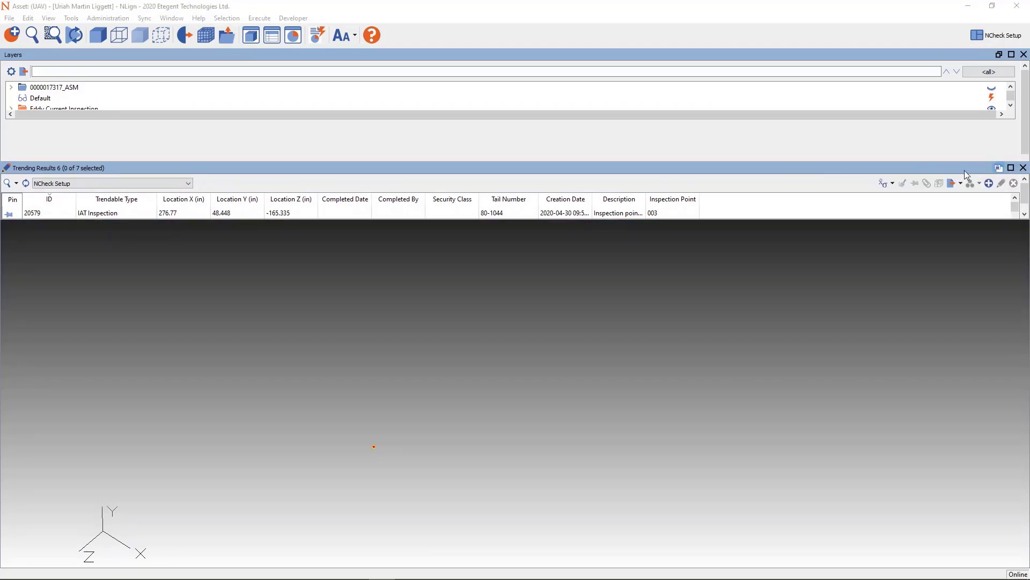
drag(965, 172, 427, 284)
drag(176, 252, 278, 263)
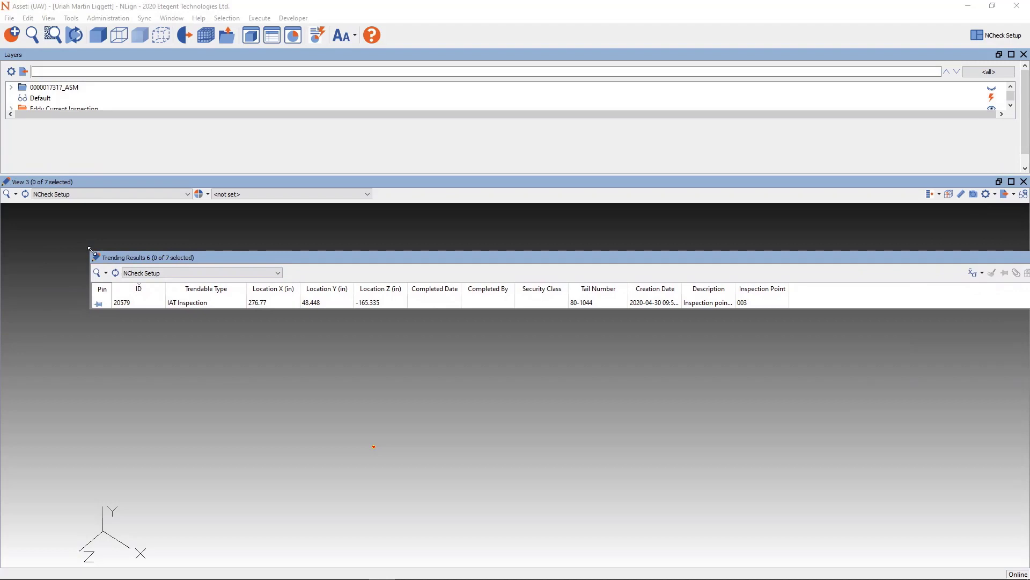
Redock the floating Trending Results 6 window between the Layers window and View 3, and heighten it to fit all its records.
drag(87, 249, 343, 267)
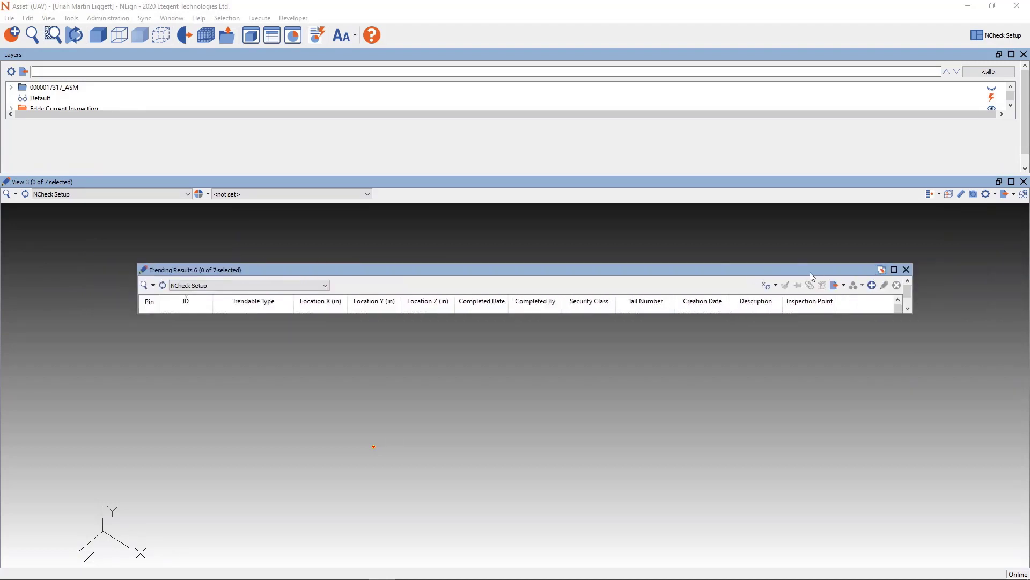
drag(769, 273, 1026, 295)
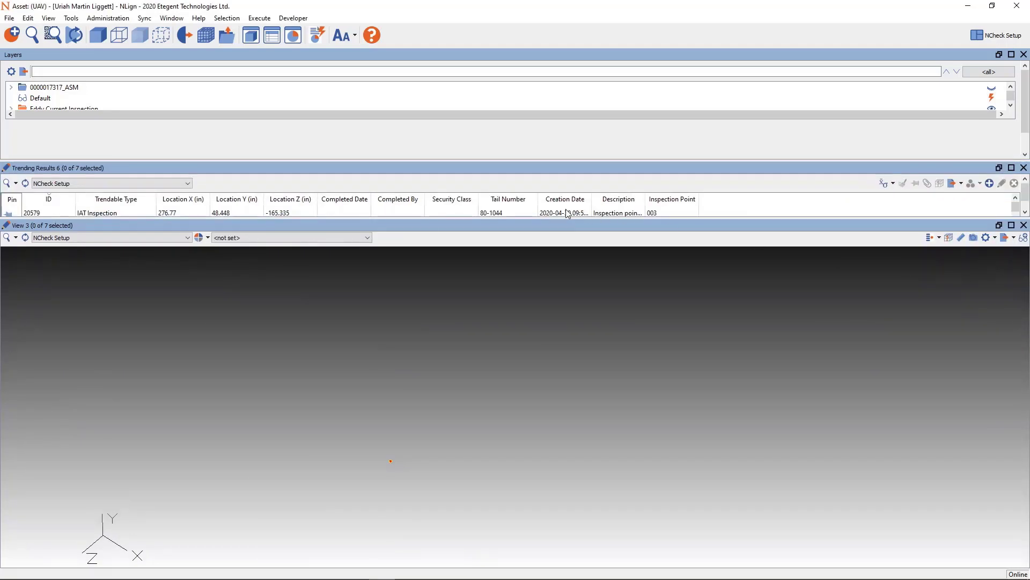
drag(567, 220, 564, 322)
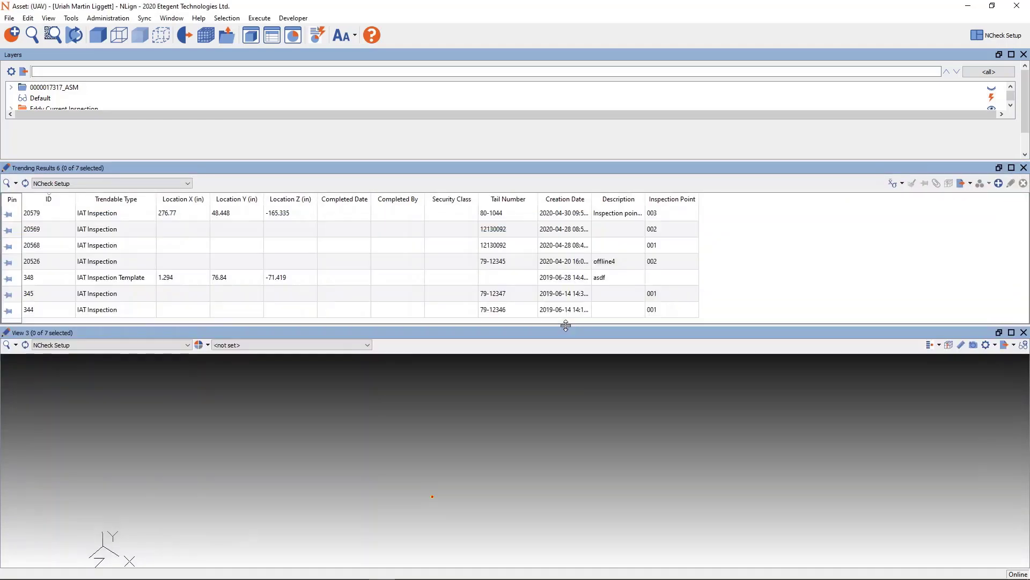
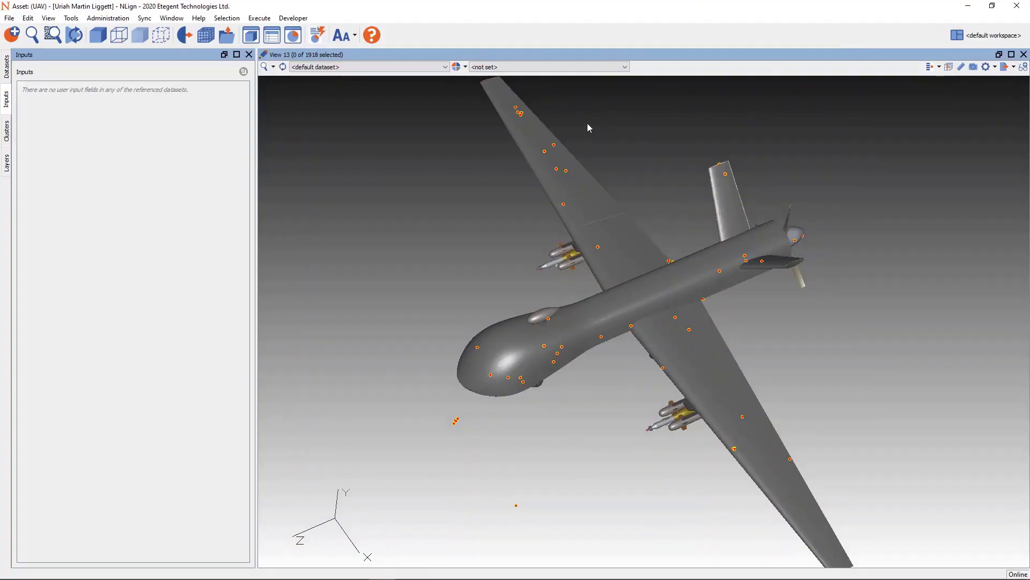
Create a new dataset for View 13.
click(273, 66)
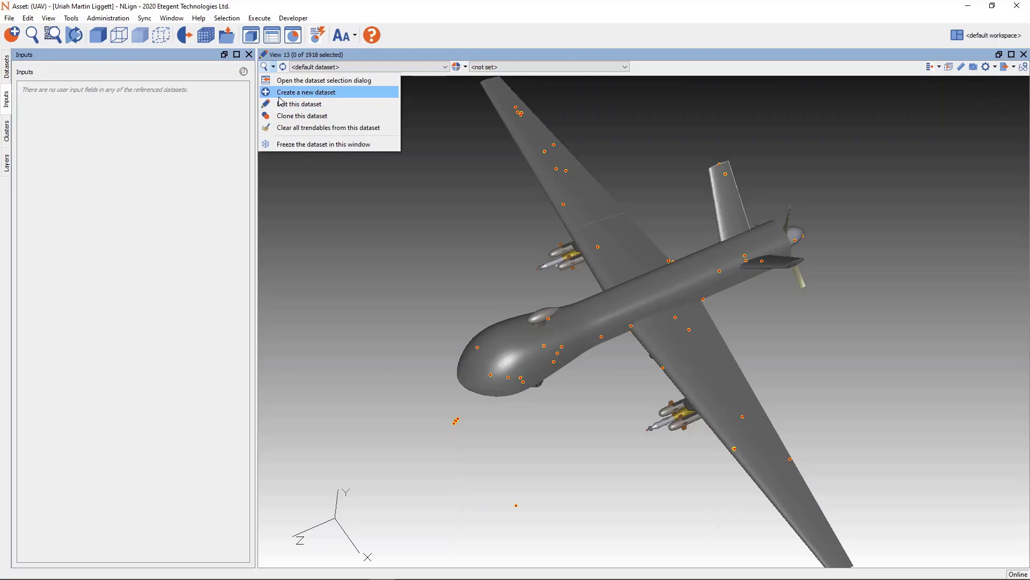
click(279, 93)
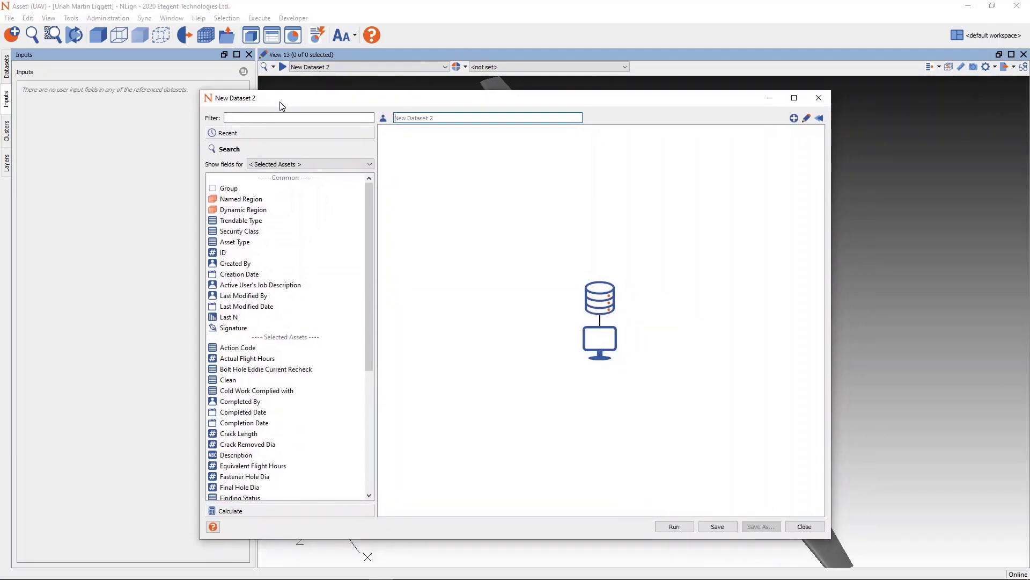
drag(301, 113, 277, 102)
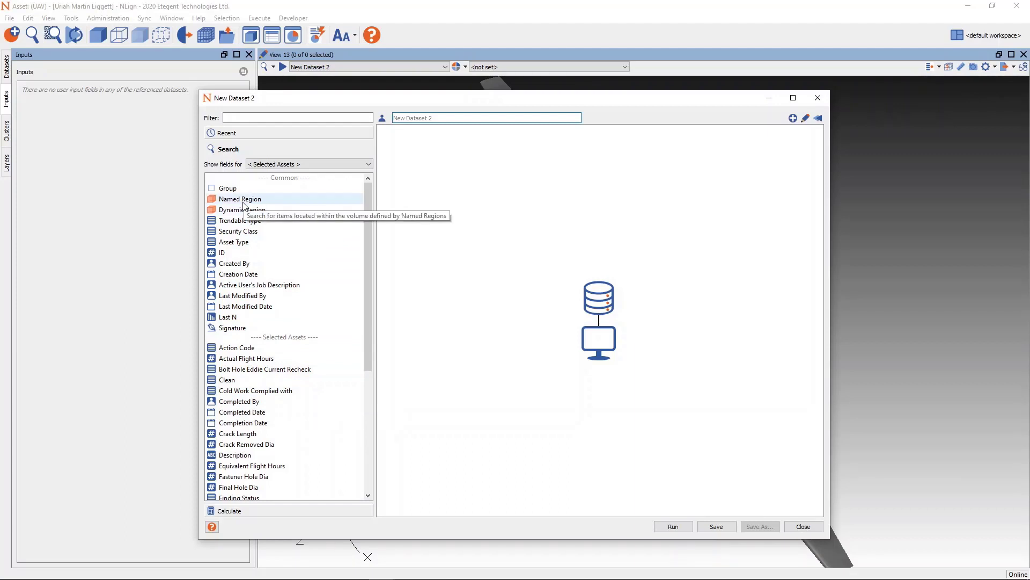
Add a Named Region search criterion to the new dataset, driven by a new user input field named Analysis Area.
drag(243, 200, 643, 321)
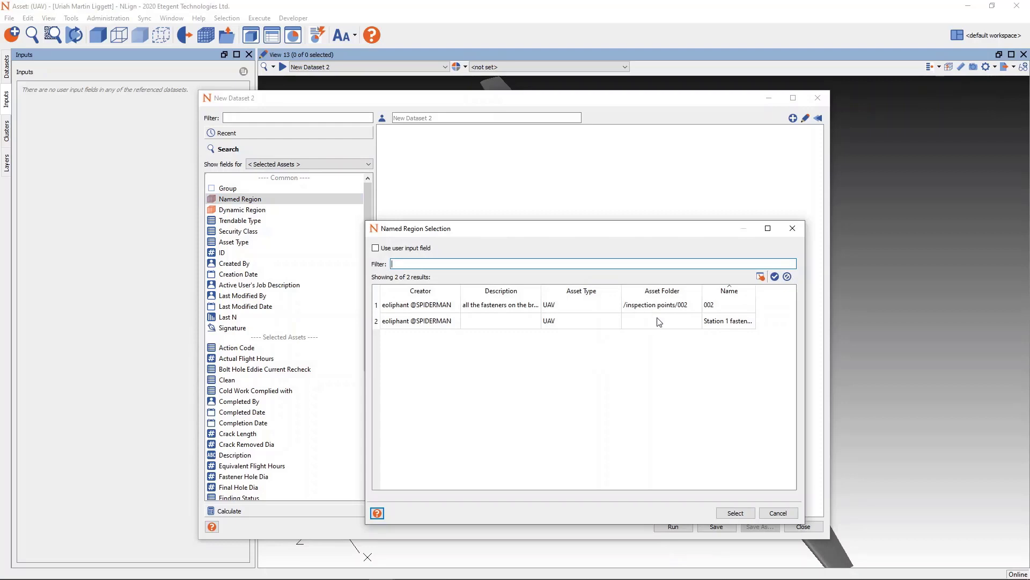
click(406, 249)
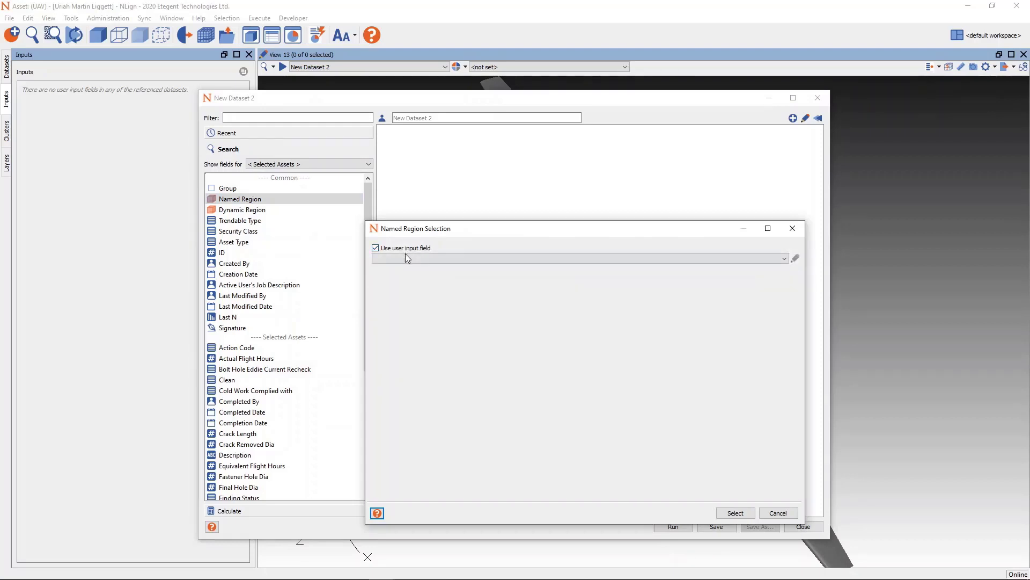
click(414, 258)
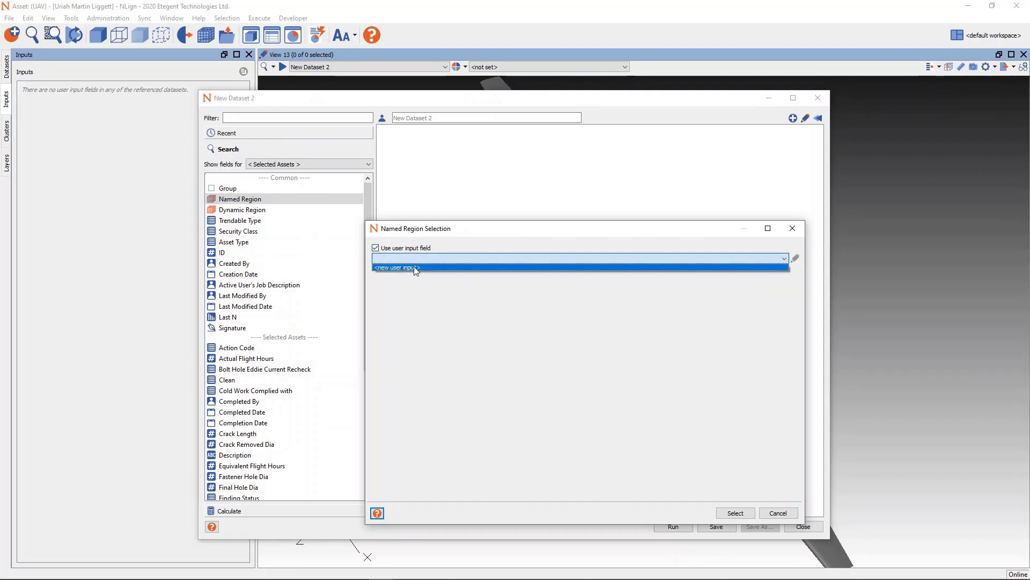
click(416, 268)
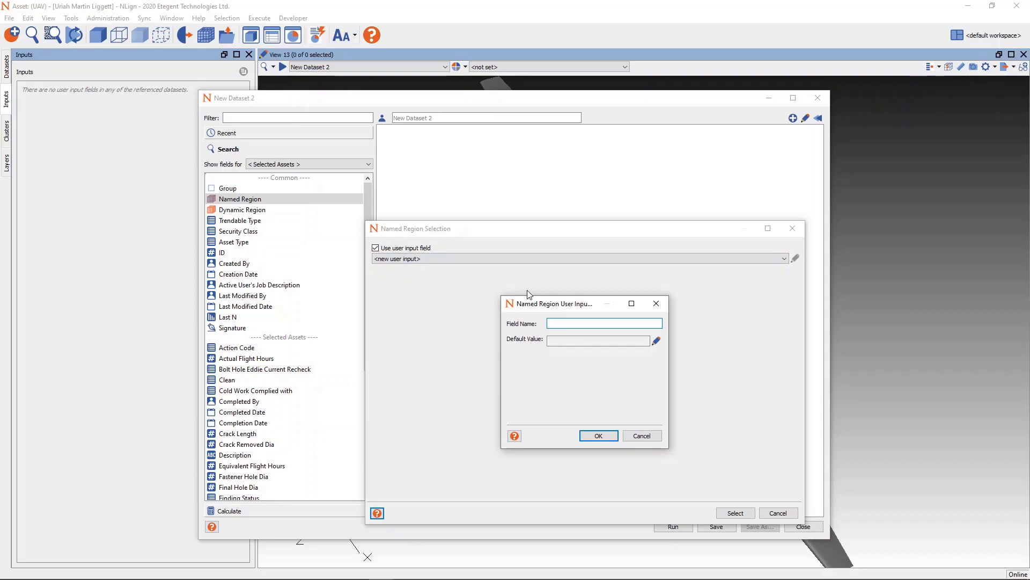
text(Analysis Area)
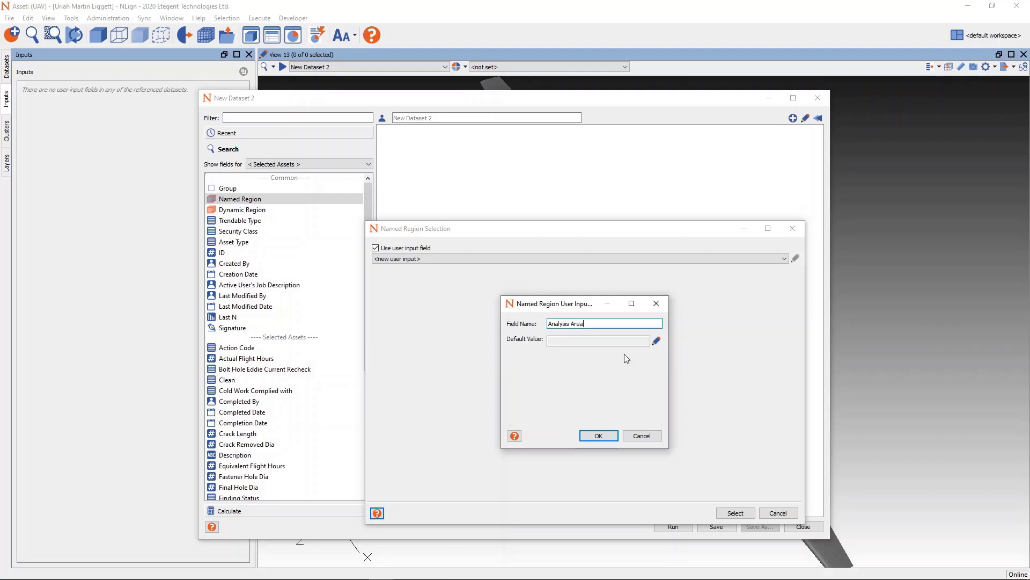
click(599, 436)
click(734, 513)
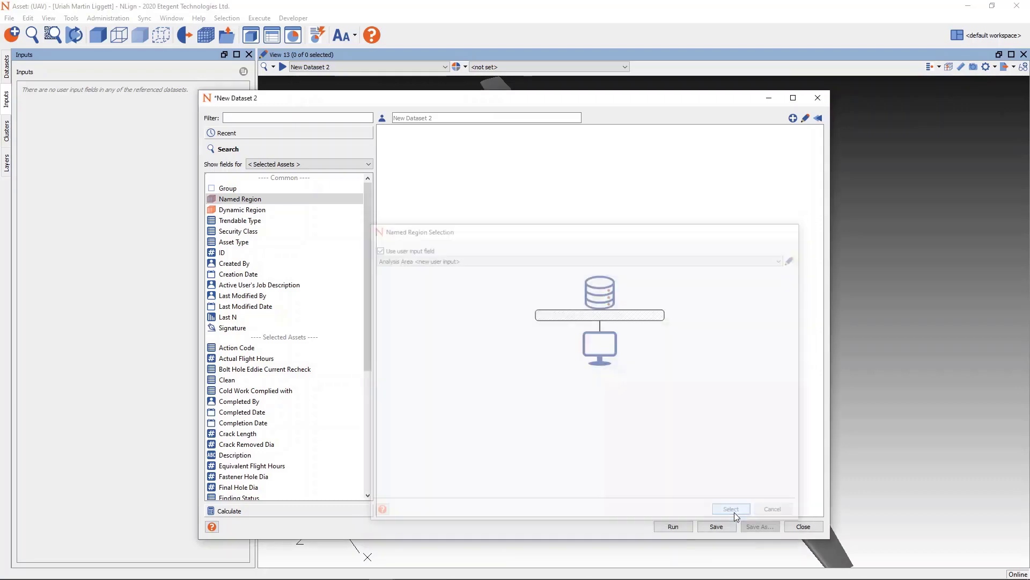
Add a Dynamic Region criterion below the Named Region, driven by a new user input field named Additional Area.
drag(252, 210, 738, 338)
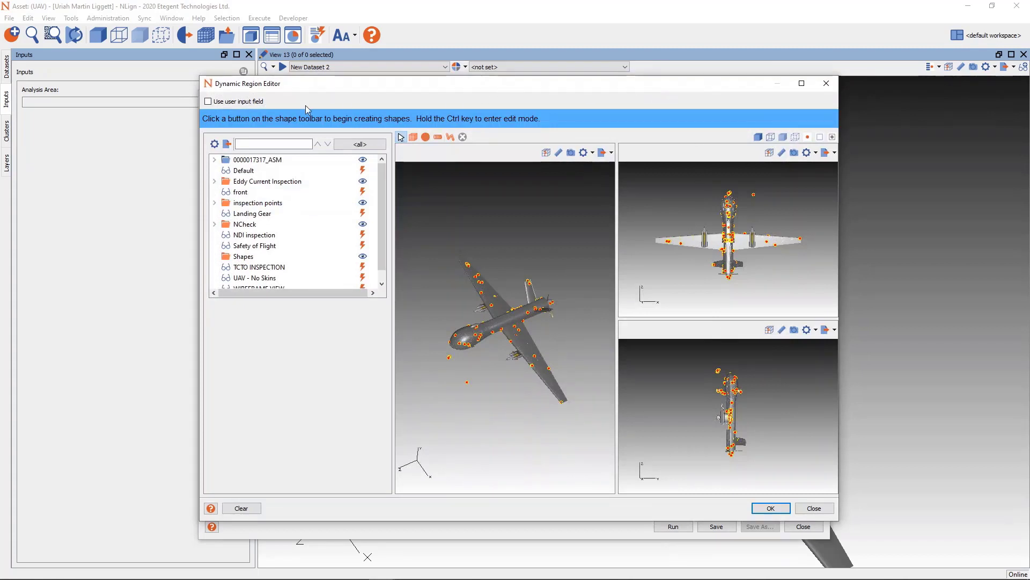
click(250, 102)
click(235, 112)
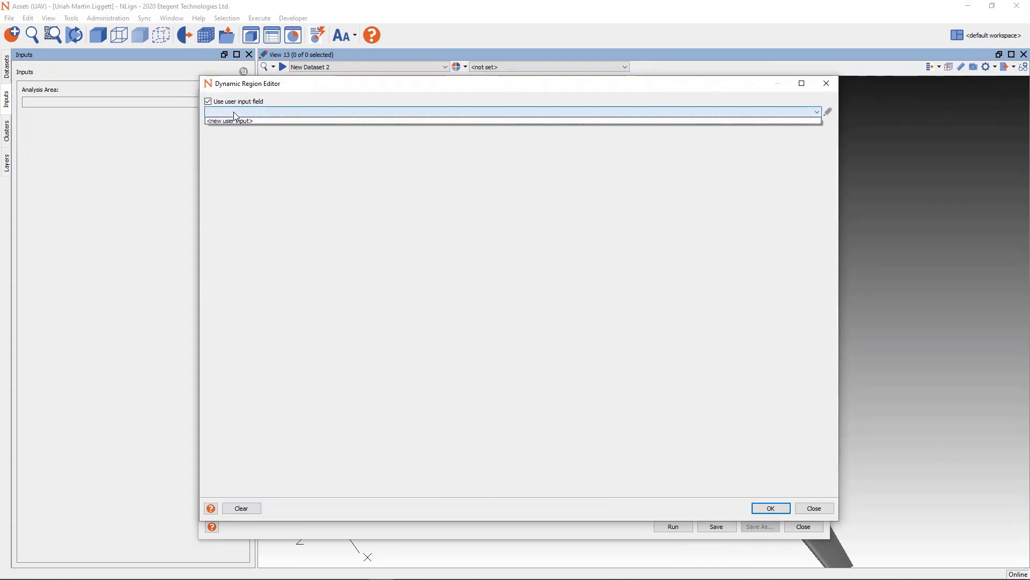
click(242, 122)
text(A)
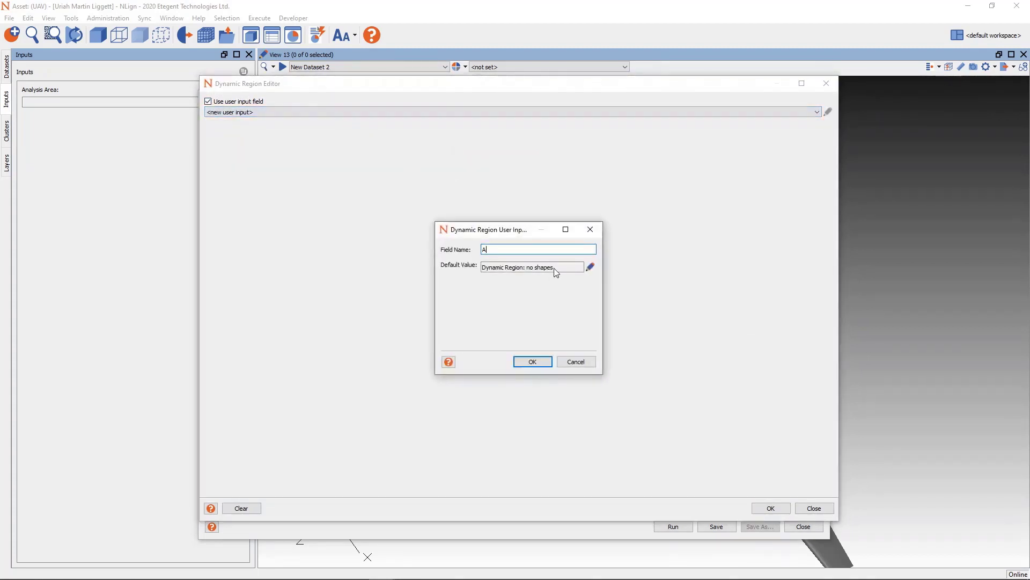
text(dditional Area)
click(538, 361)
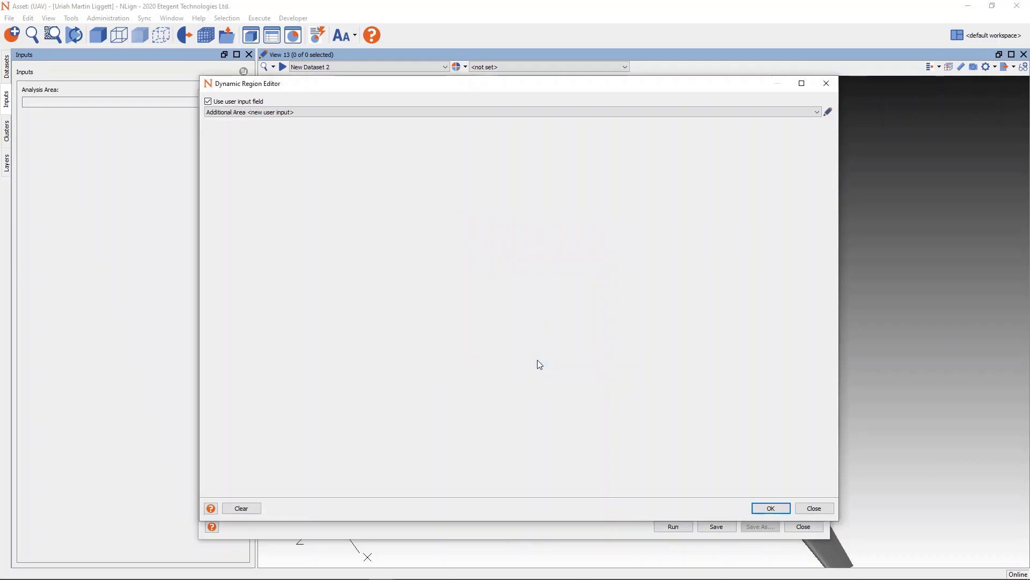
click(769, 508)
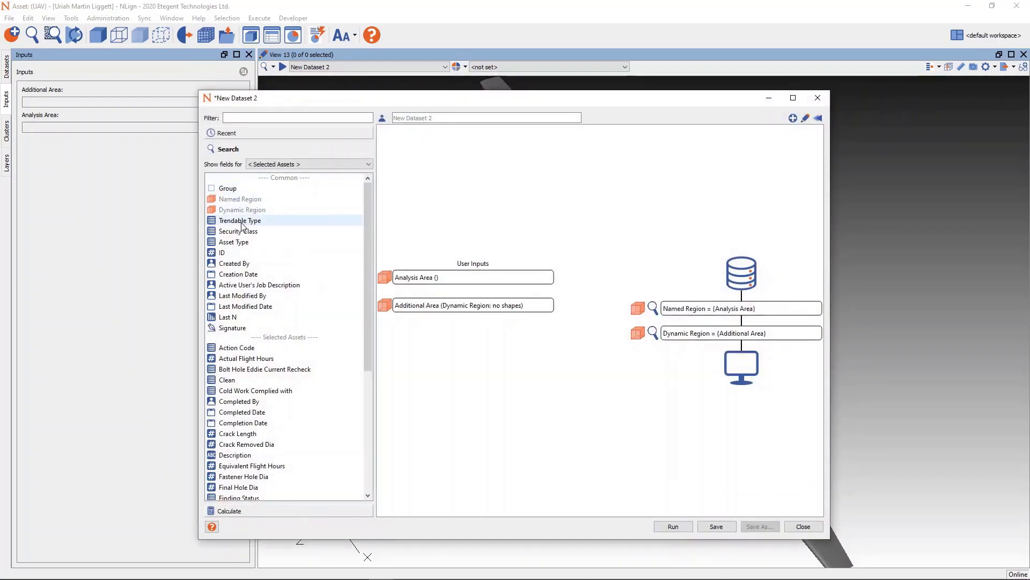
Add a Trendable Type criterion below the Dynamic Region, using the CONTAINS operation with a new user input field named Data Type.
drag(242, 227, 692, 338)
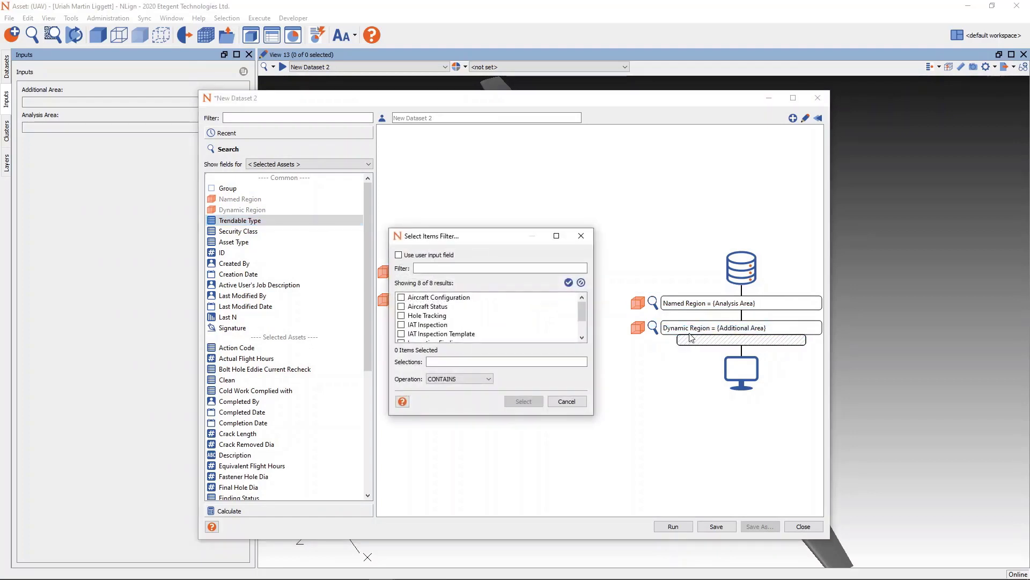
click(431, 255)
click(442, 268)
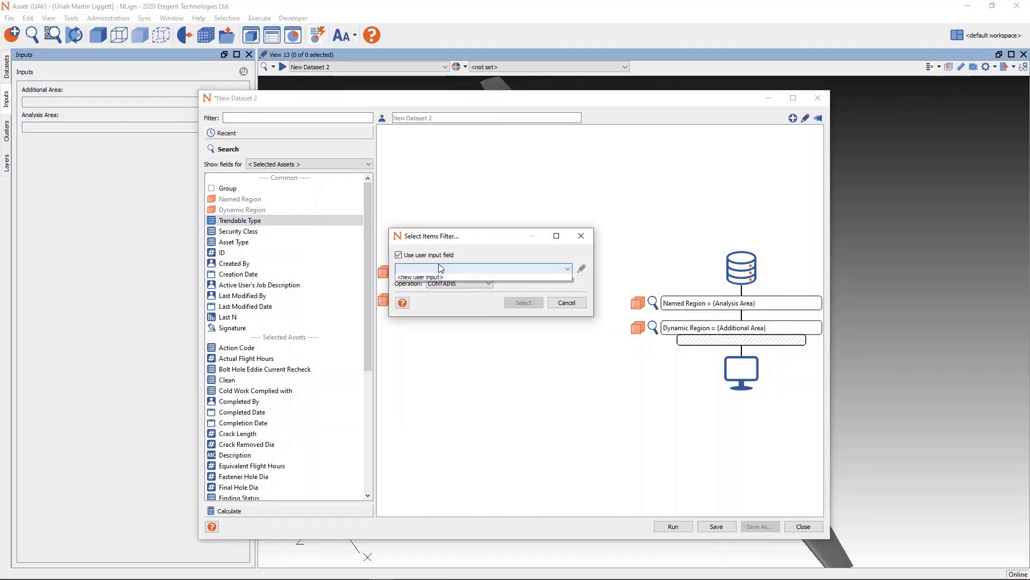
click(441, 276)
text(Data)
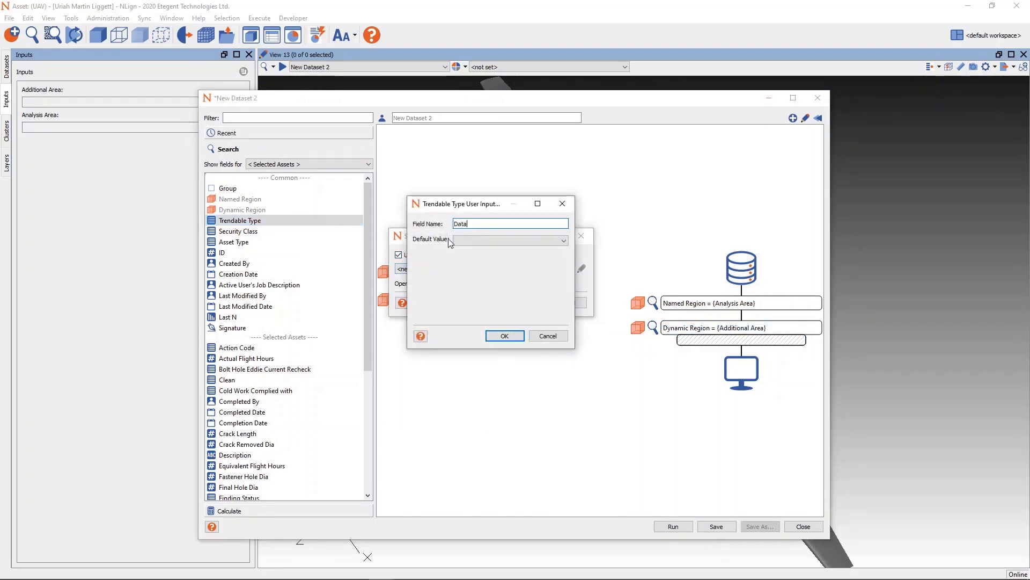
text( Type)
click(504, 336)
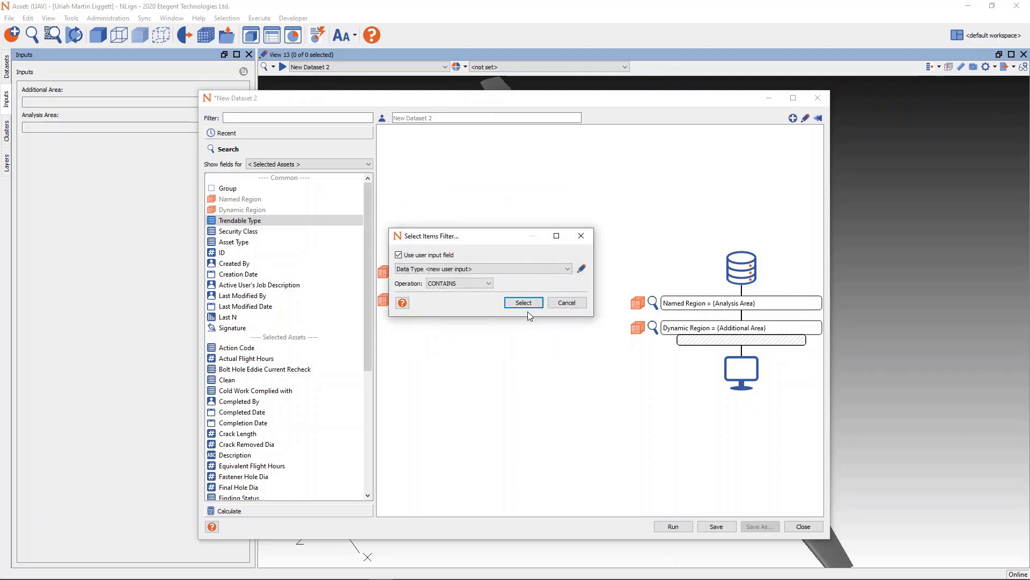
click(525, 301)
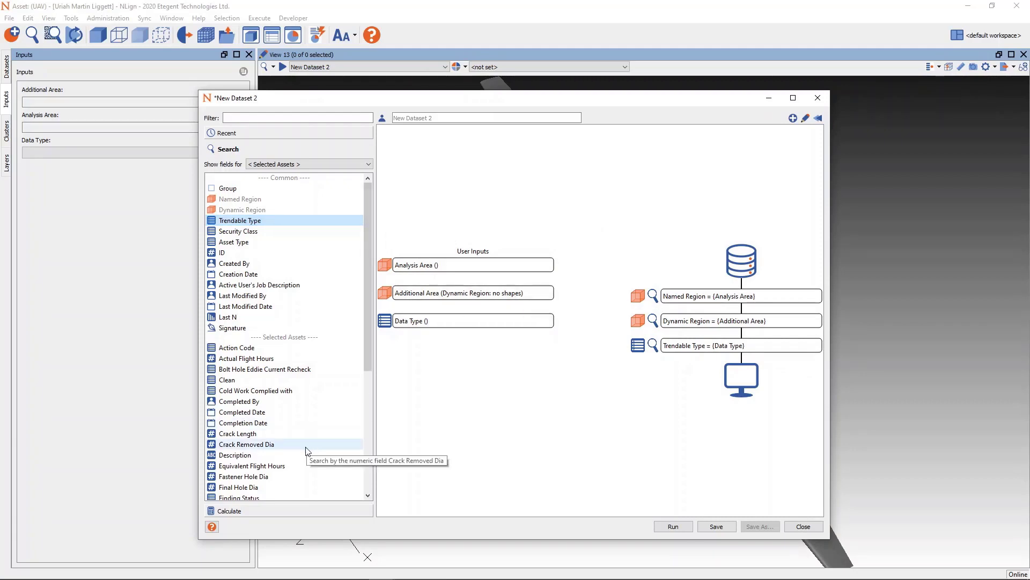
Add a Part Number criterion driven by a new user input field named Parts that allows multiple list item selections.
scroll(306, 451, down, 3)
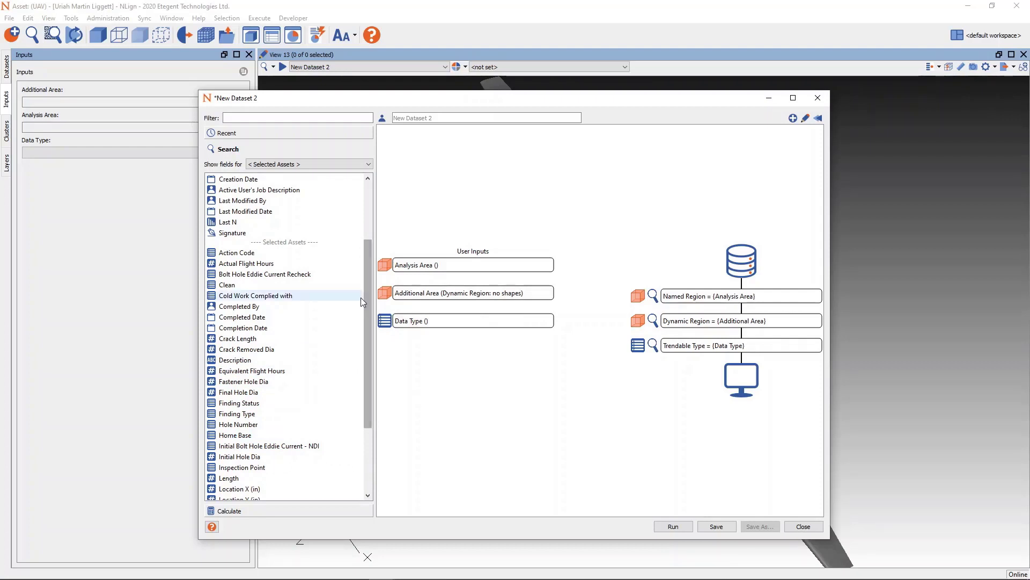
scroll(350, 320, down, 3)
scroll(345, 344, down, 1)
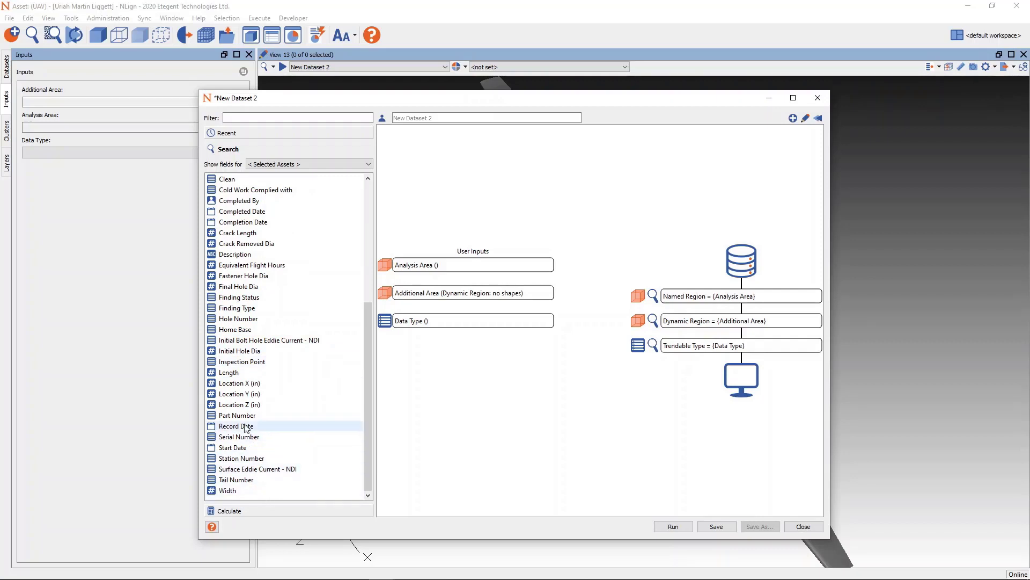
drag(237, 415, 717, 362)
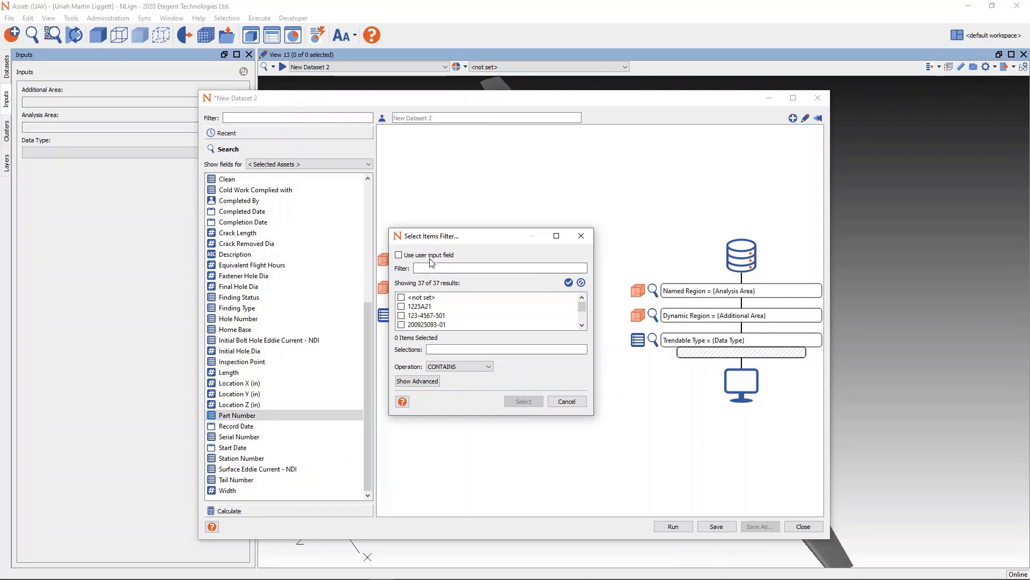
click(430, 256)
click(567, 268)
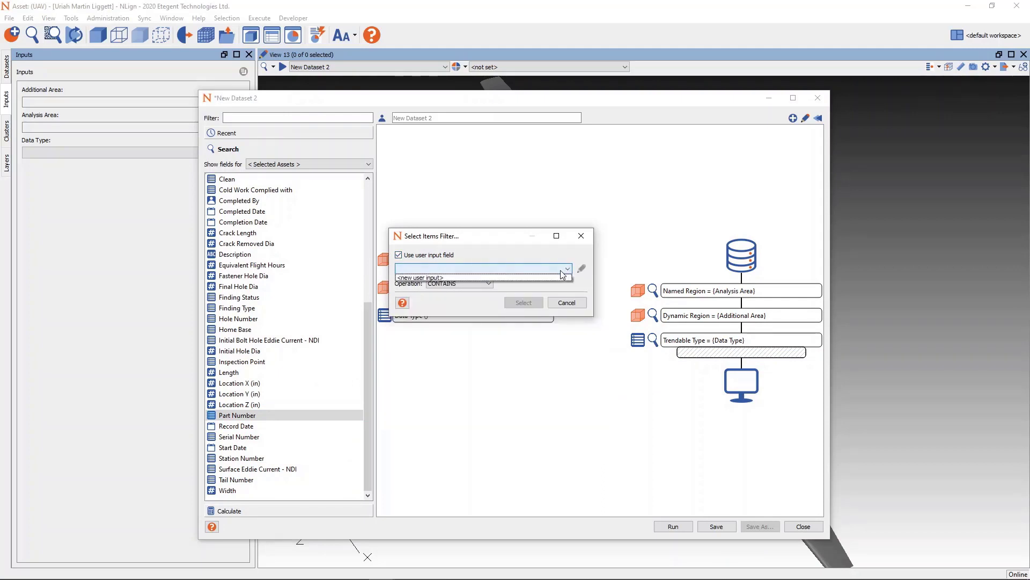
click(559, 278)
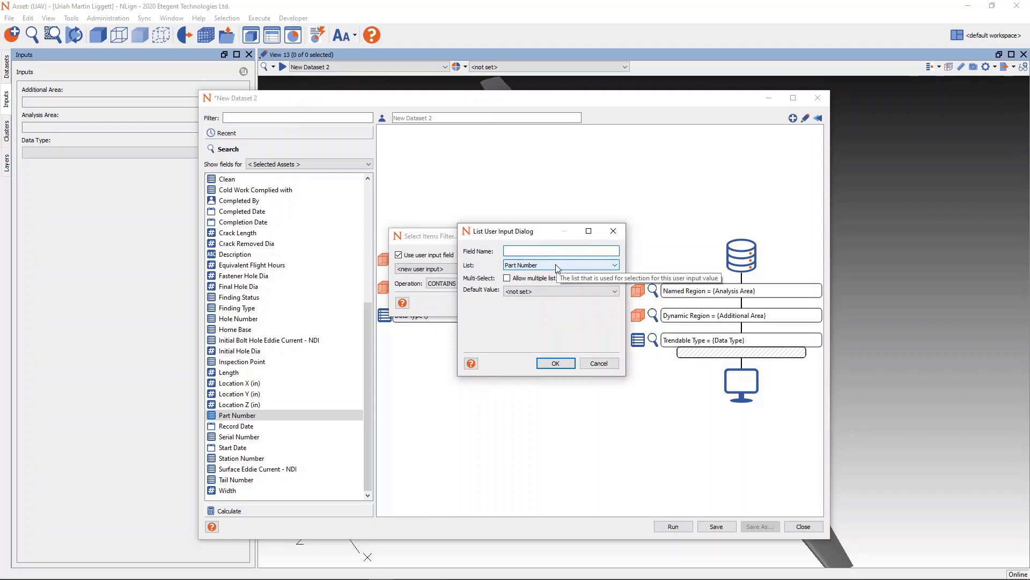
text(Parts)
click(507, 279)
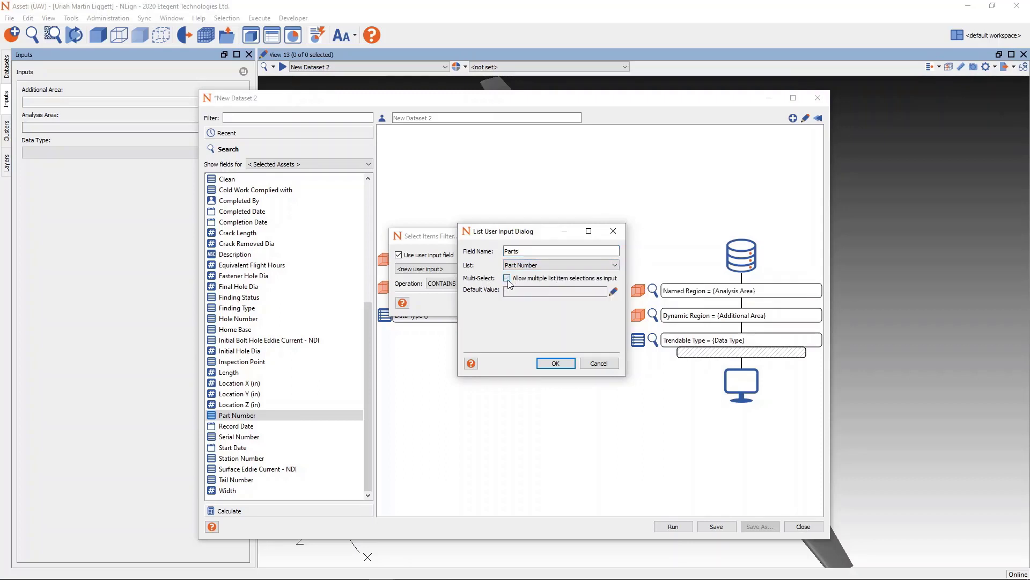
click(553, 363)
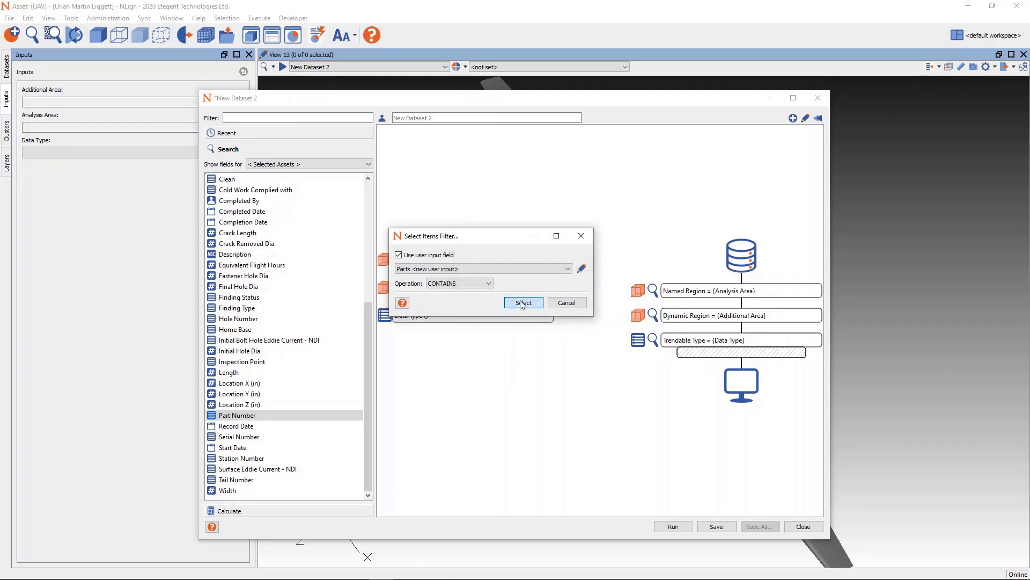
click(523, 302)
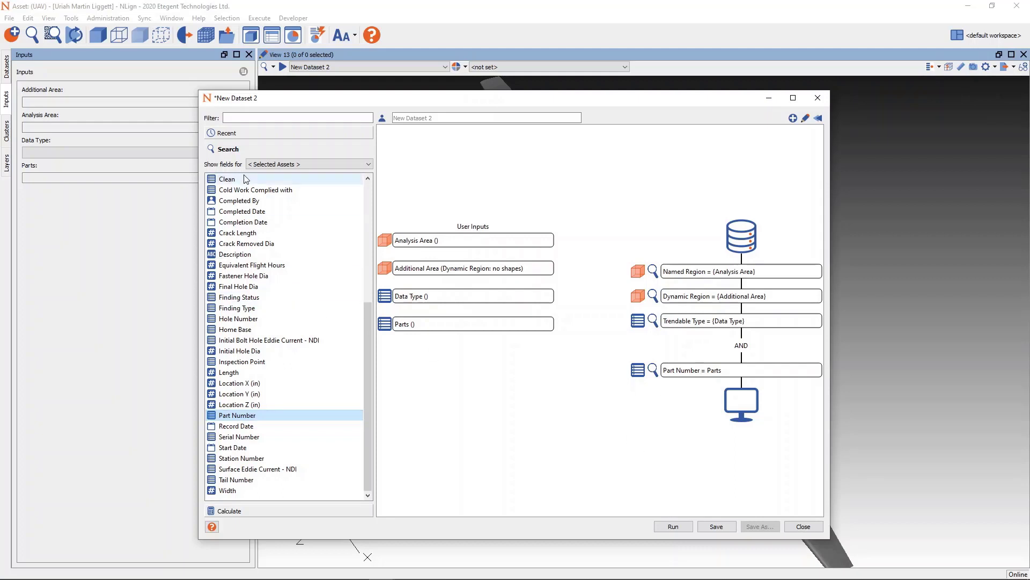
Move the dataset editor aside and examine the options offered by the Analysis Area, Data Type and Parts input fields without choosing any.
drag(257, 103, 410, 88)
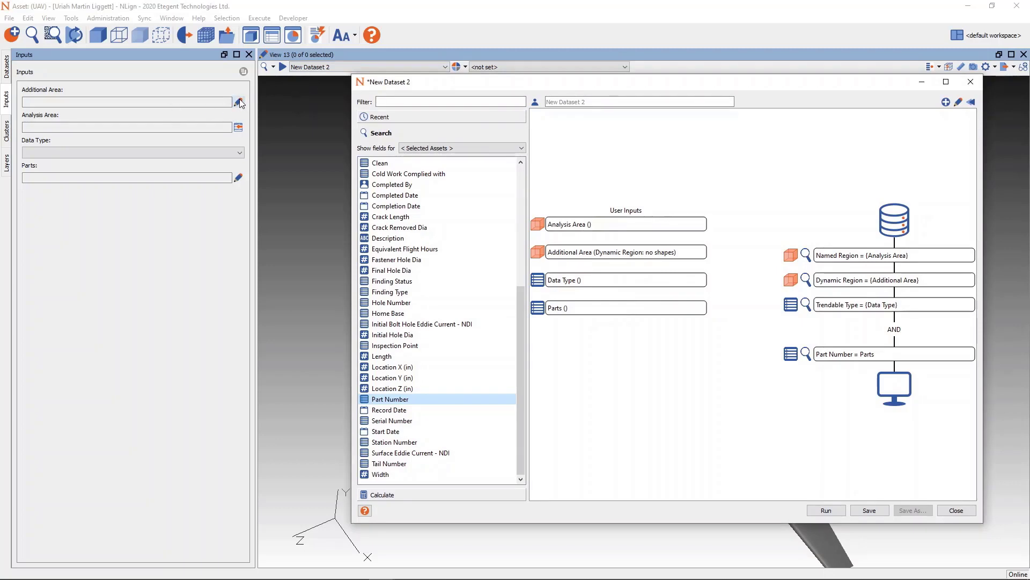
click(239, 129)
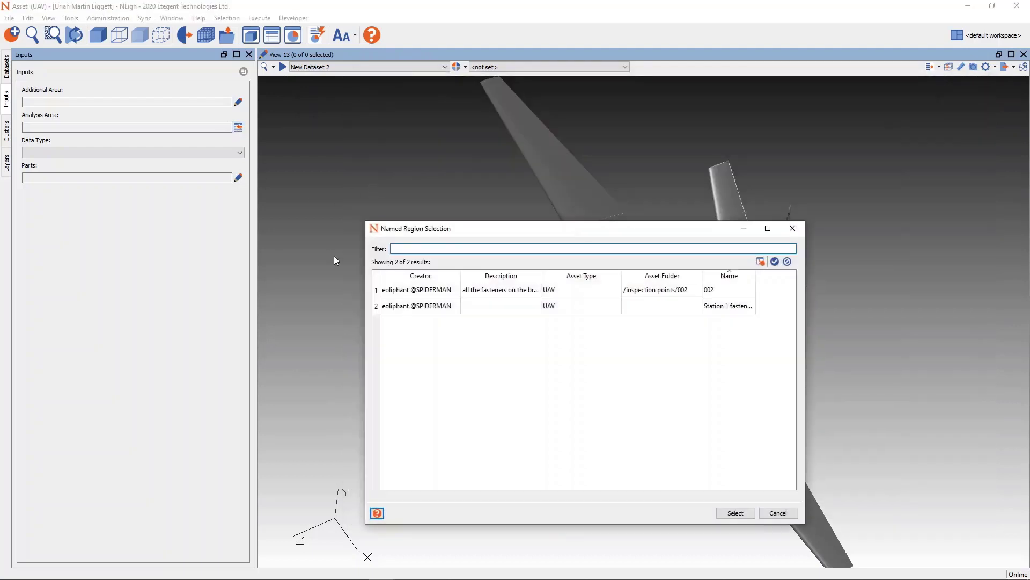
click(799, 232)
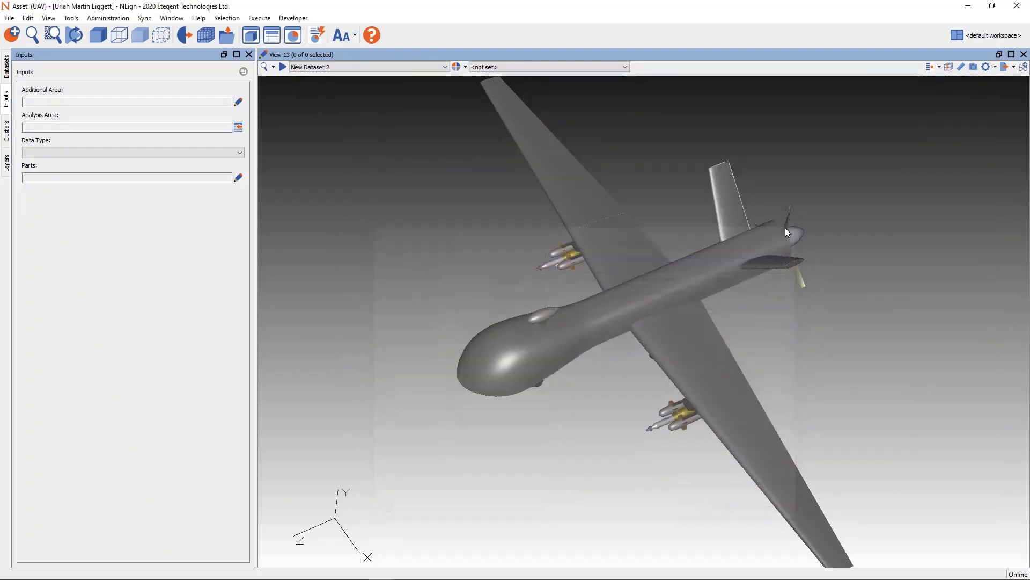
click(224, 153)
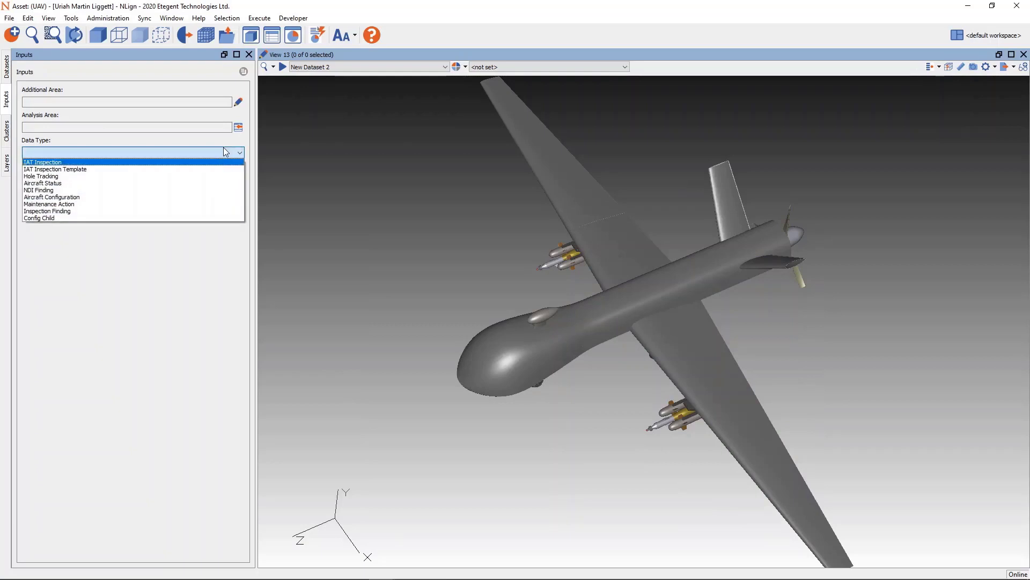
click(134, 160)
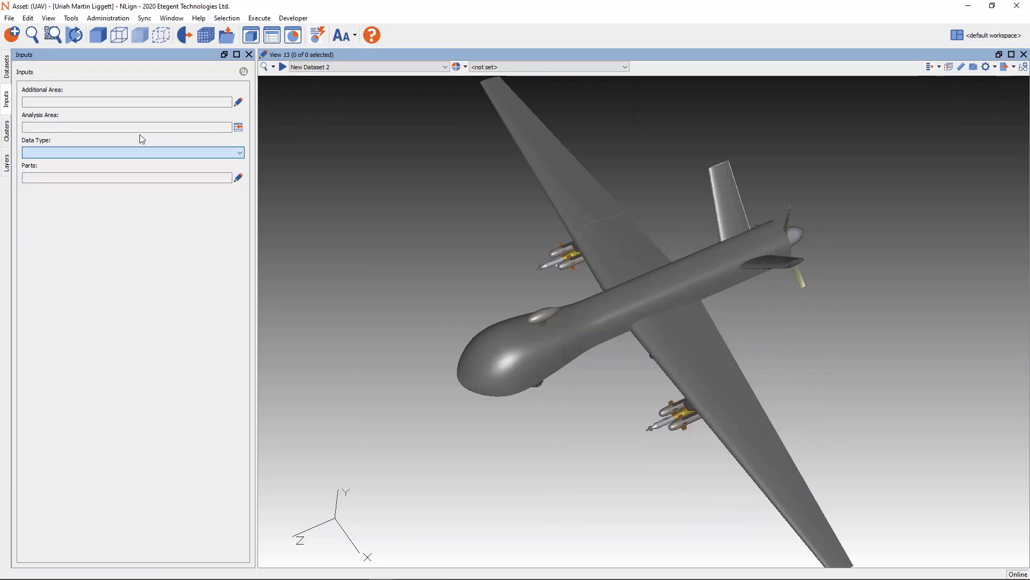
click(239, 177)
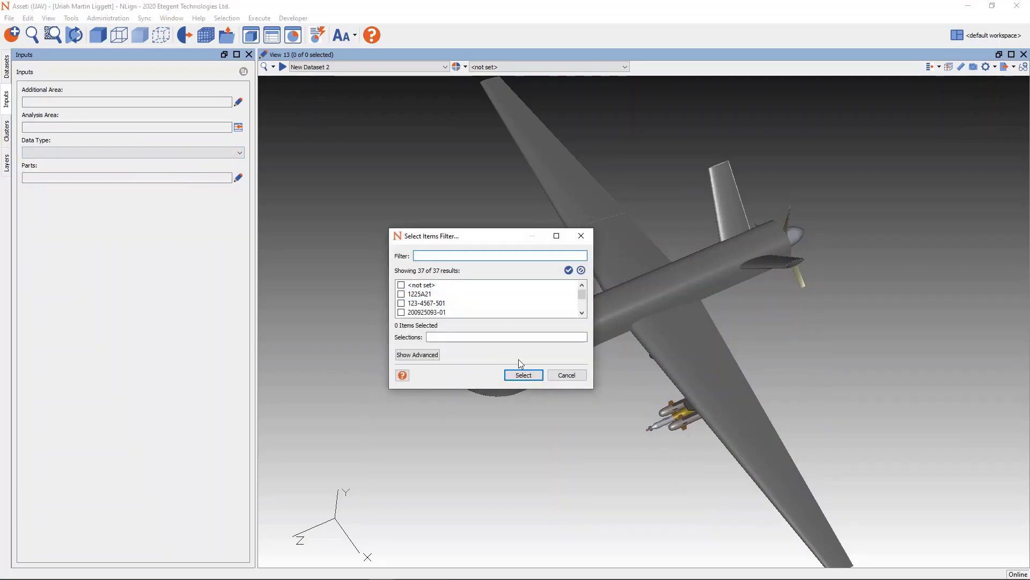
click(588, 238)
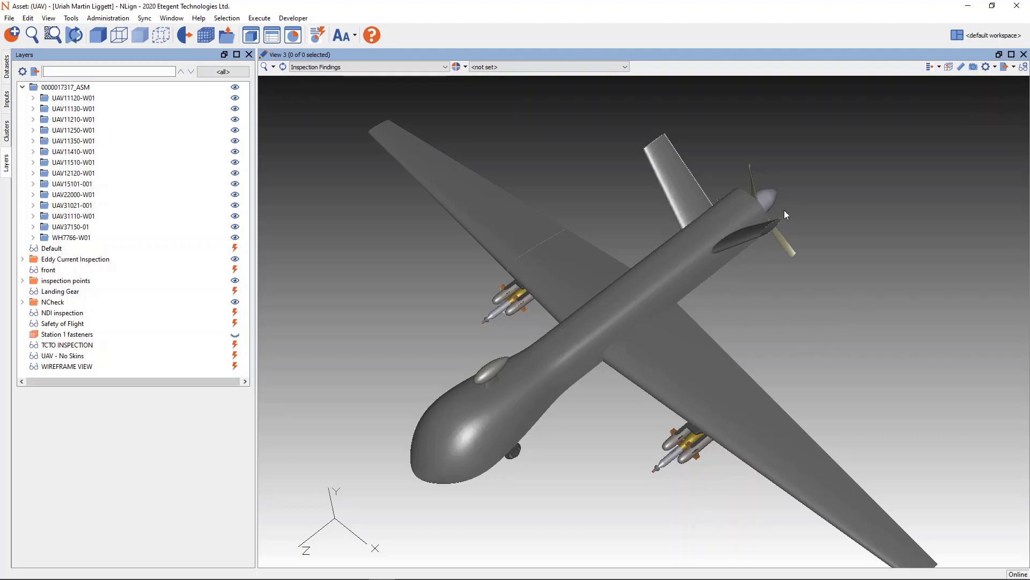
Go to the assembly UAV11510-W01 in the 3D view, followed by its left landing gear subassembly LGLTLFT1-001.
click(72, 162)
right_click(73, 165)
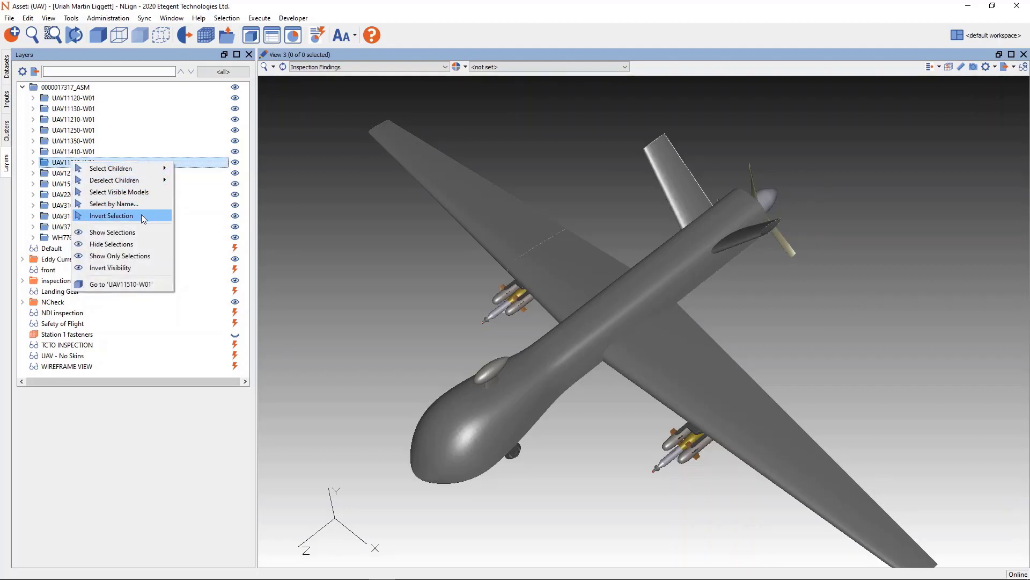
click(120, 285)
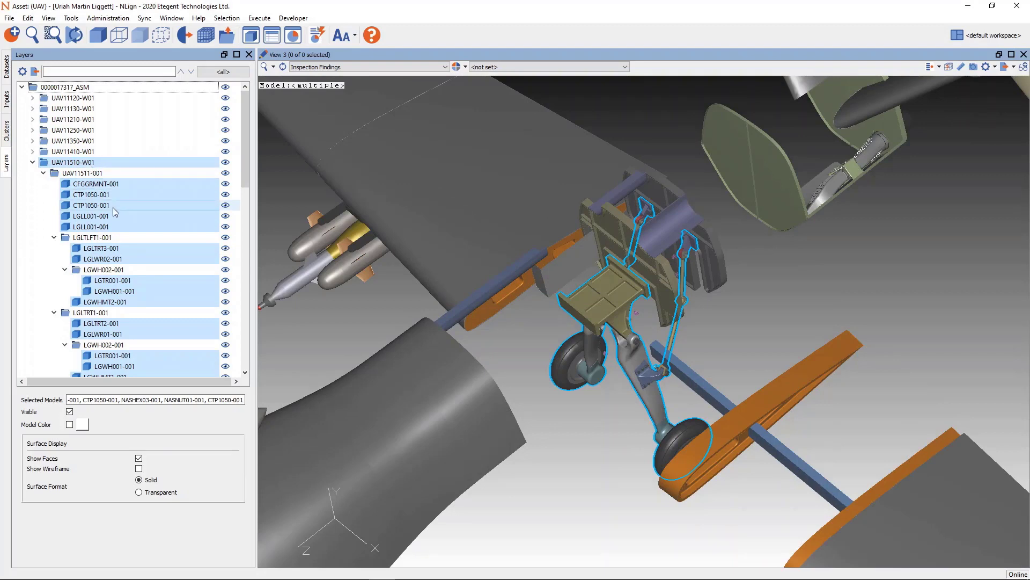
click(113, 238)
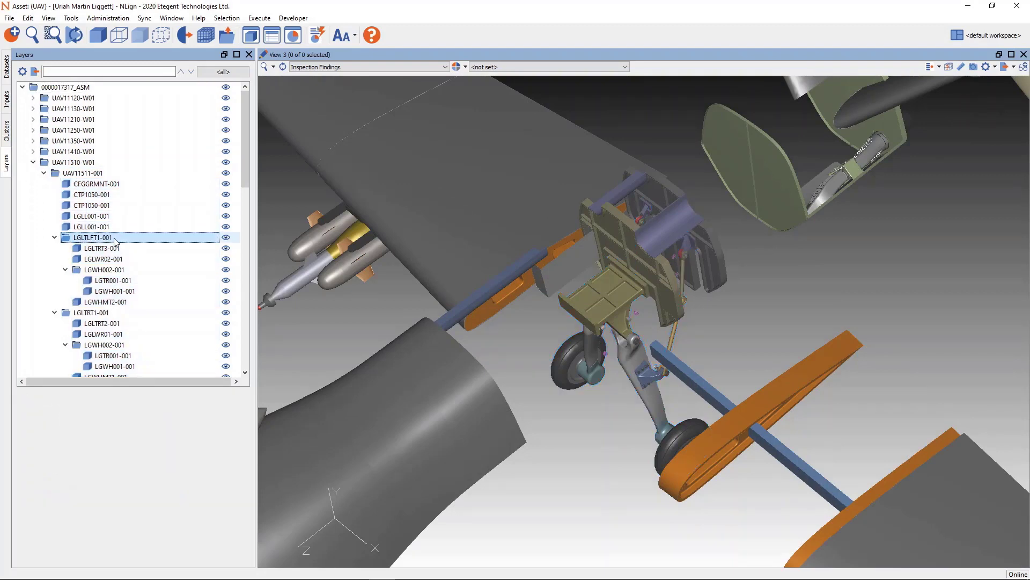
right_click(114, 240)
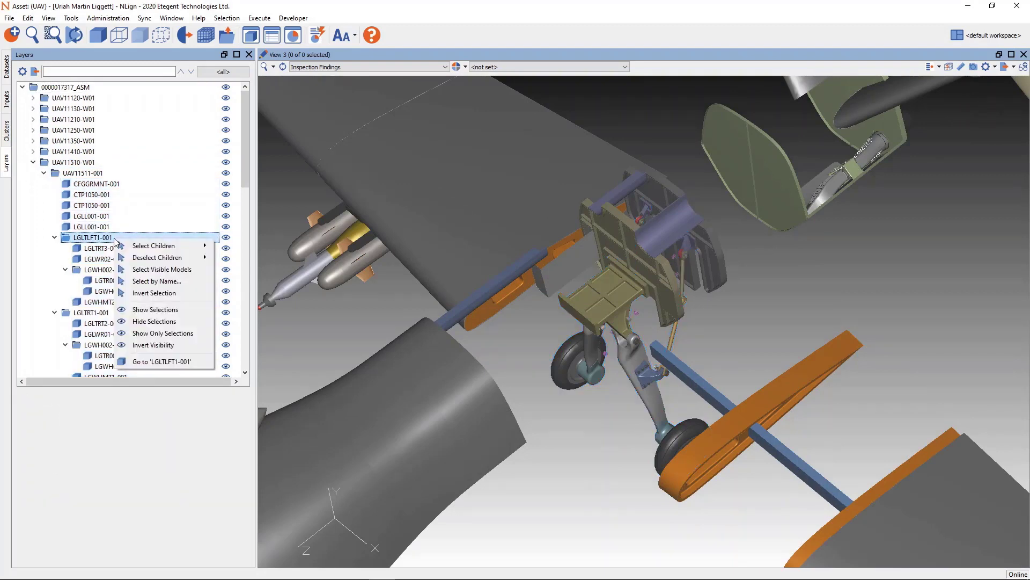
click(173, 361)
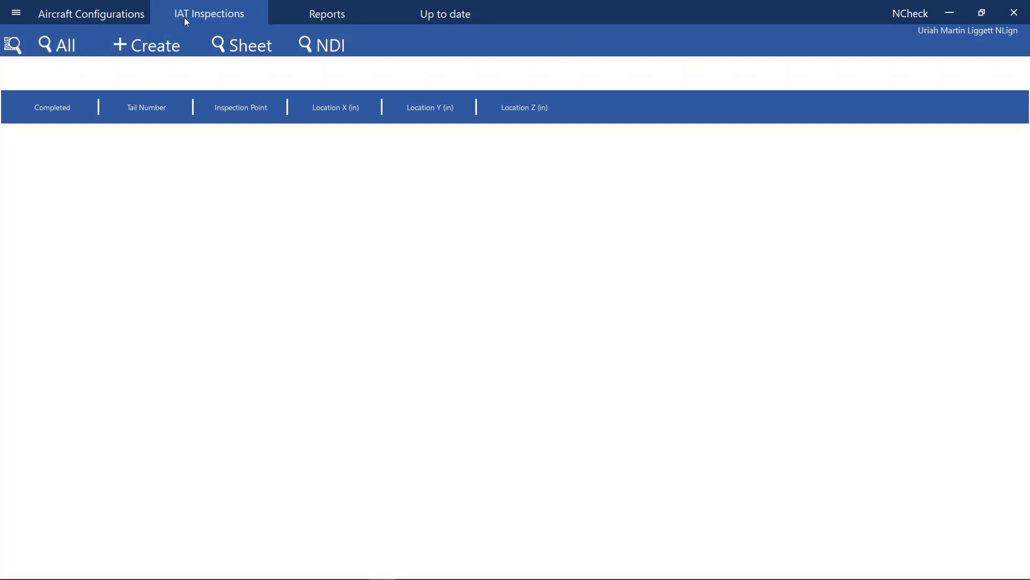
In NCheck, run the All search on IAT Inspections and compare the Sheet and NDI searches.
click(67, 45)
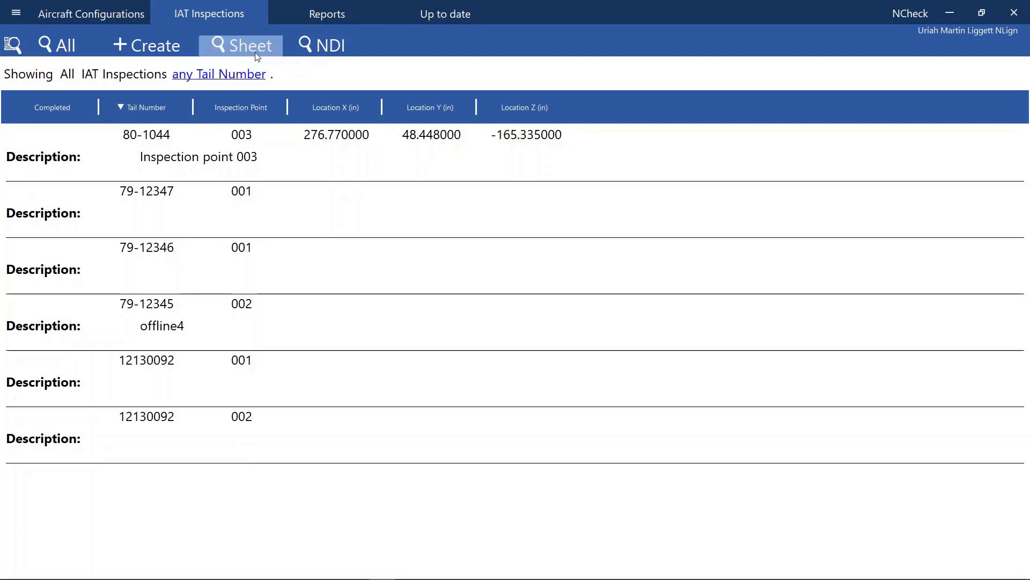
click(239, 47)
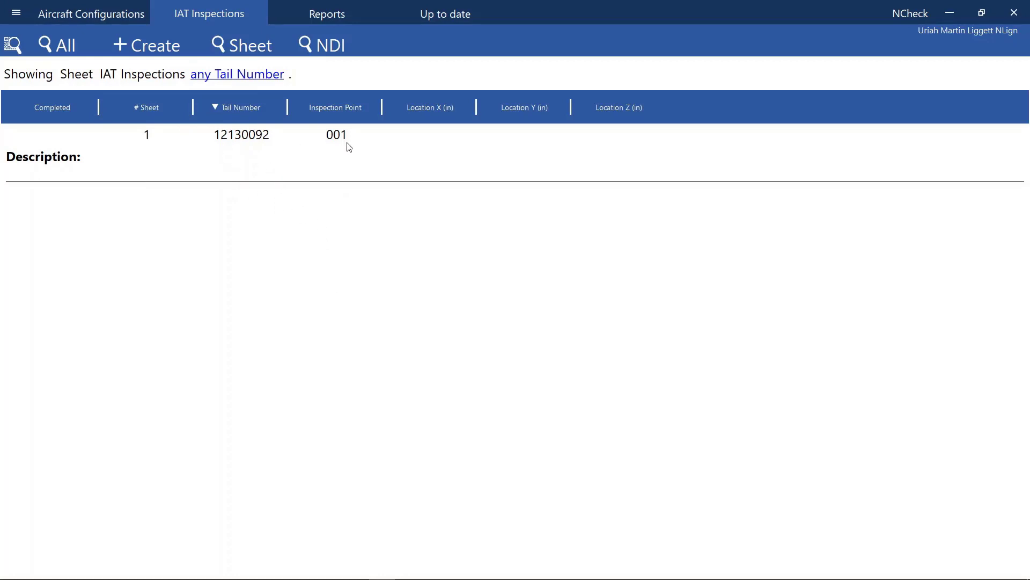
click(316, 51)
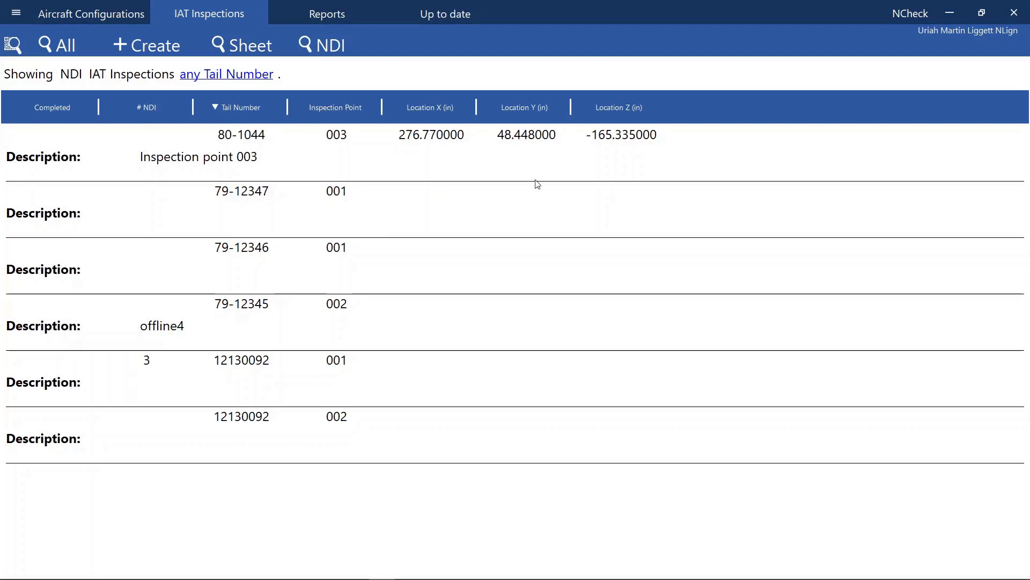
click(239, 54)
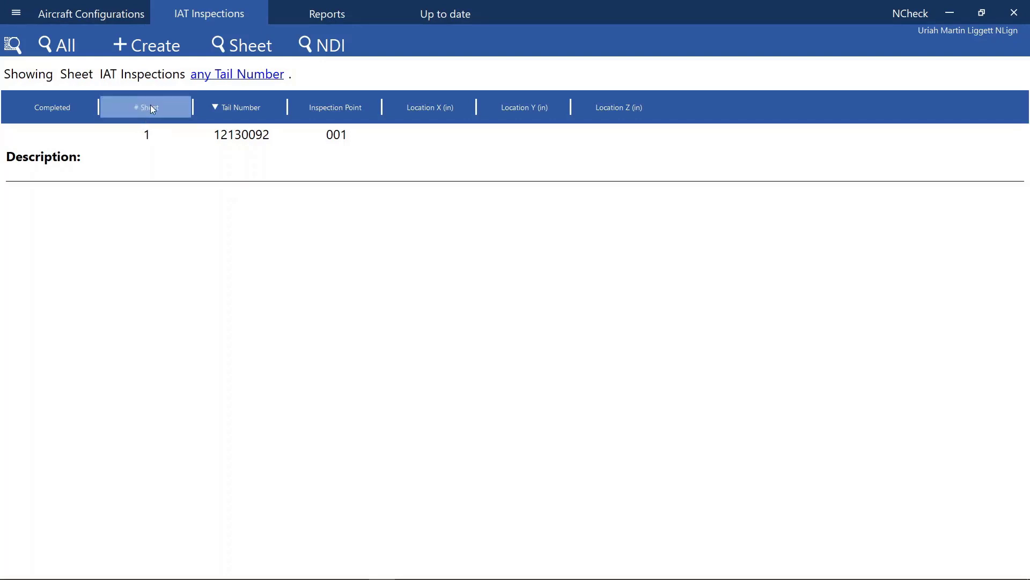
click(312, 48)
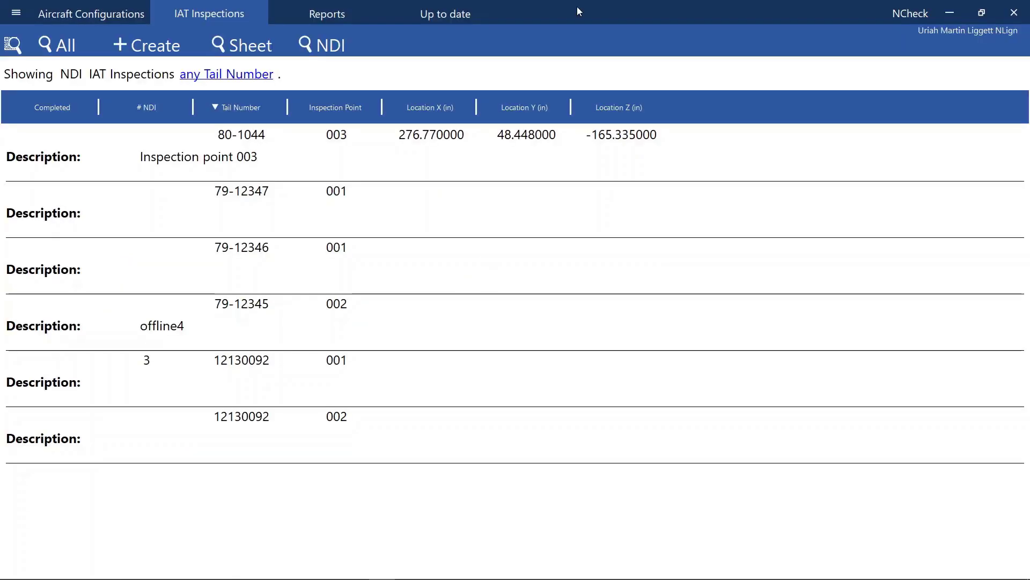
Open the IAT inspection for tail number 12130092 at inspection point 001.
click(369, 391)
double_click(367, 388)
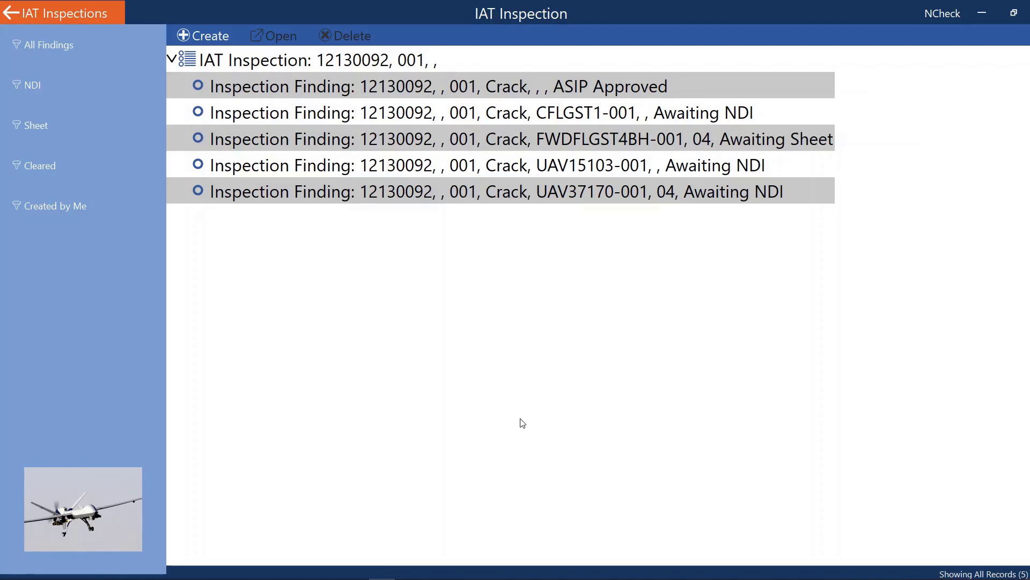
click(366, 64)
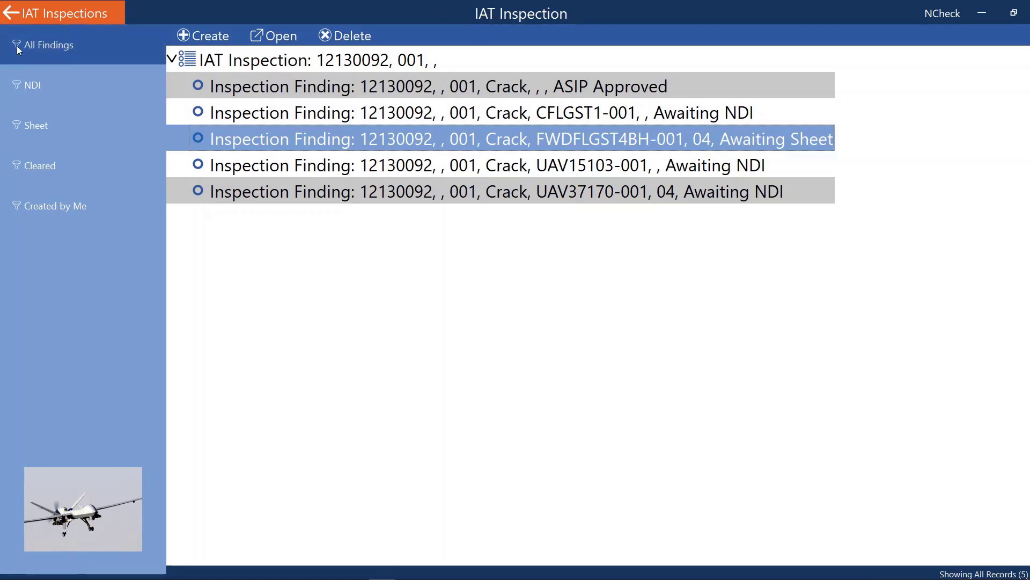
Filter the inspection's records by All Findings, NDI and finally Sheet.
click(58, 47)
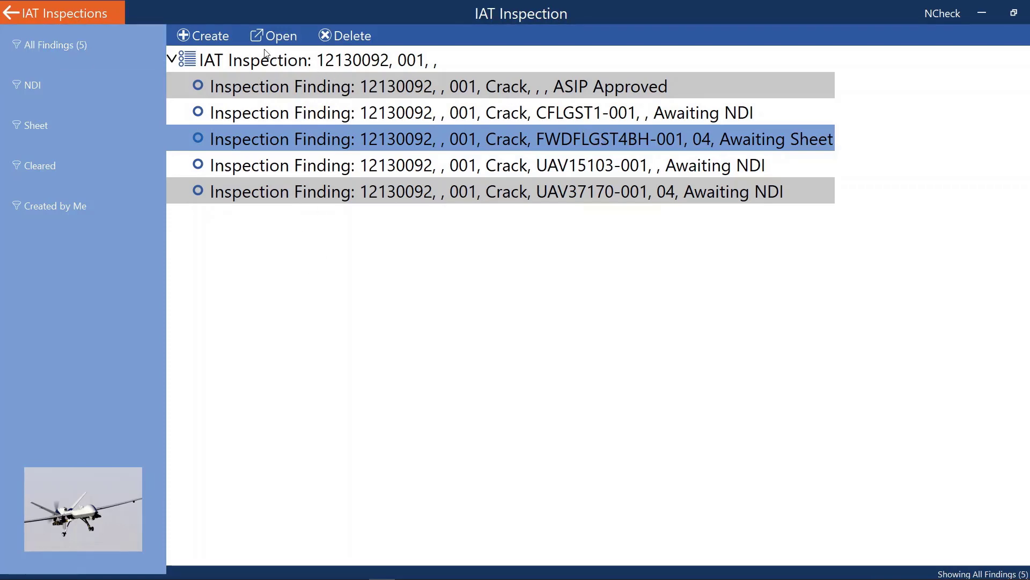
click(49, 85)
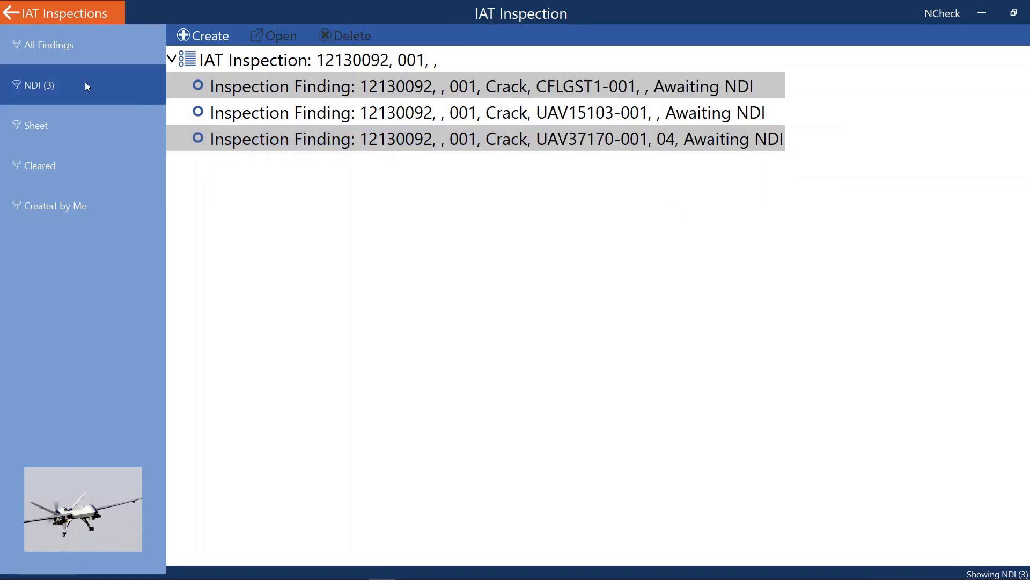
click(51, 126)
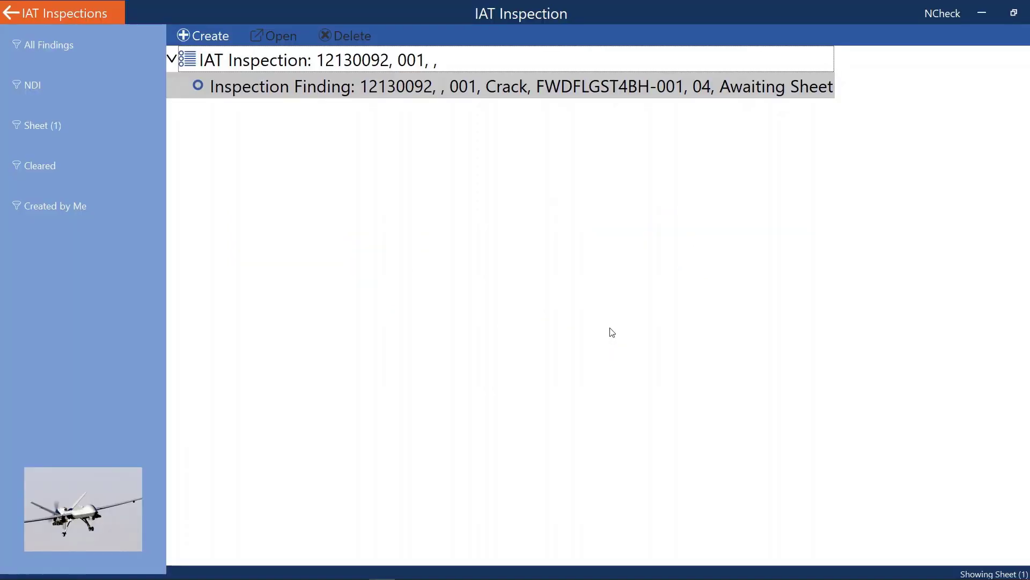
Create a new Inspection Finding record under the inspection and set its Finding Type to Crack.
click(211, 47)
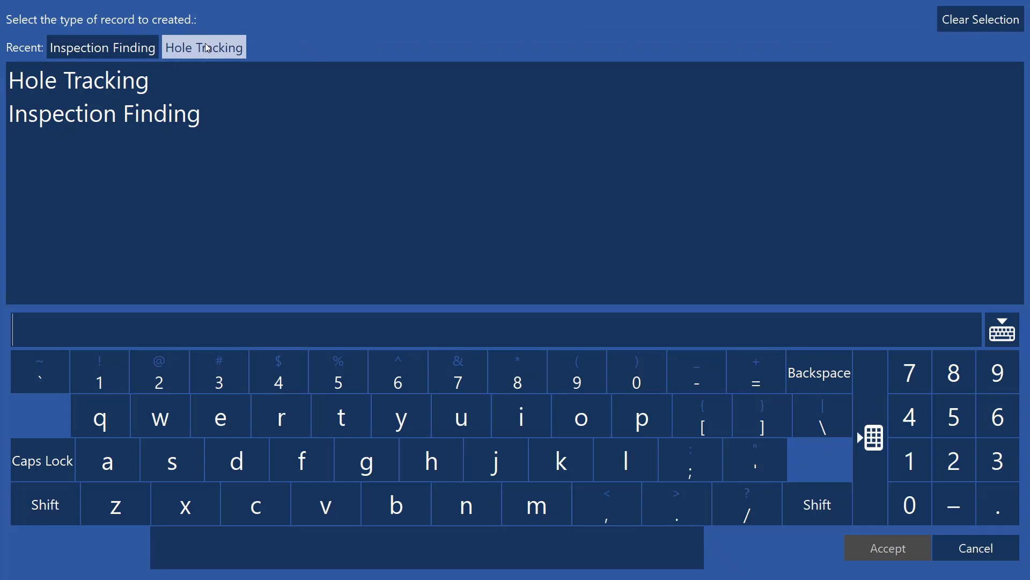
click(169, 115)
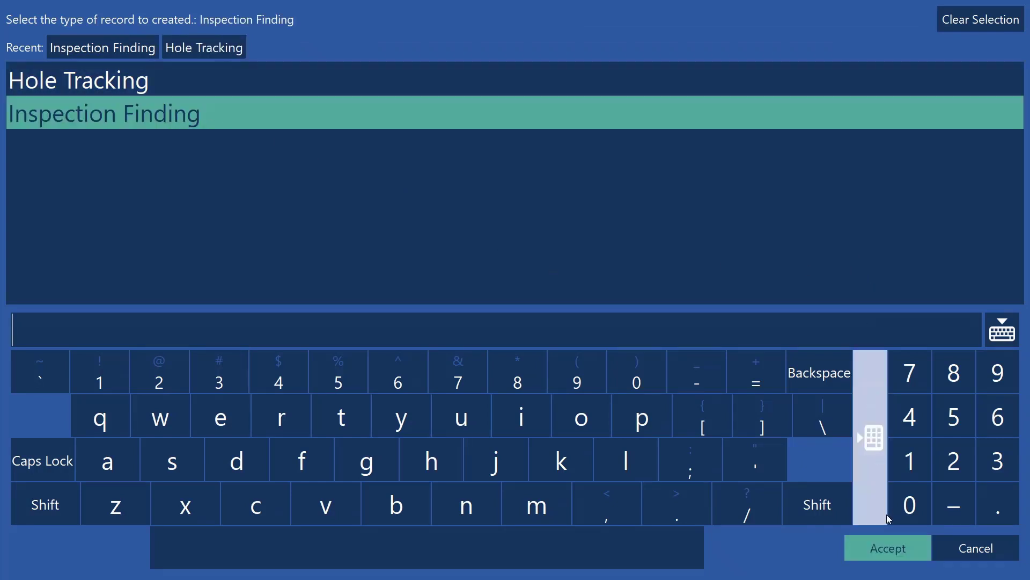
click(888, 548)
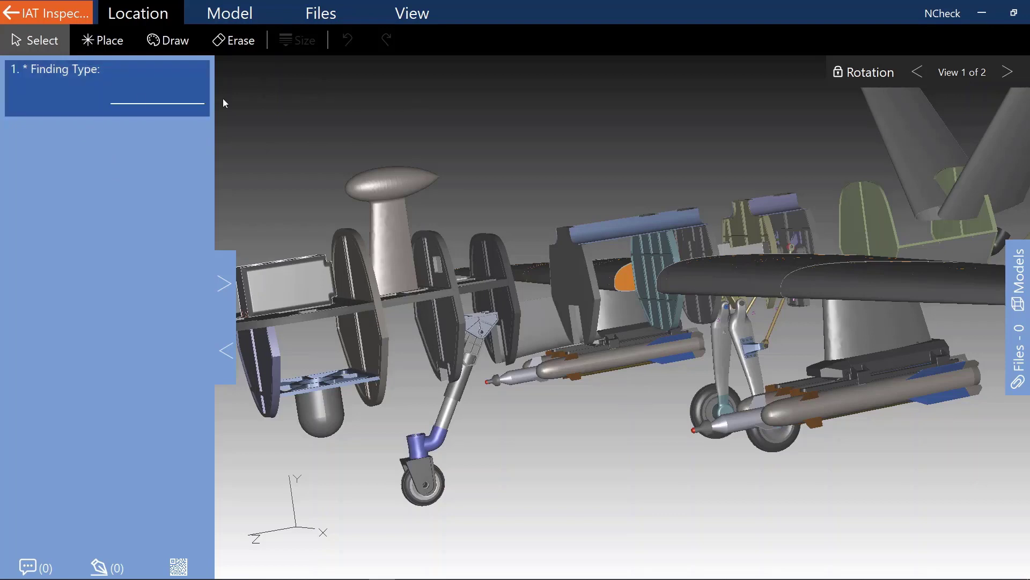
click(83, 76)
click(84, 113)
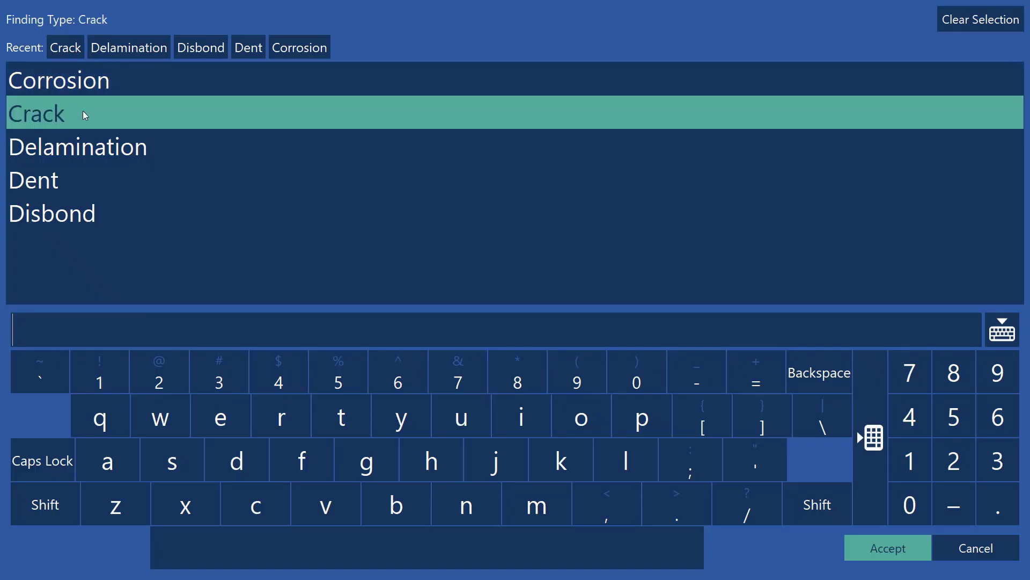
click(905, 544)
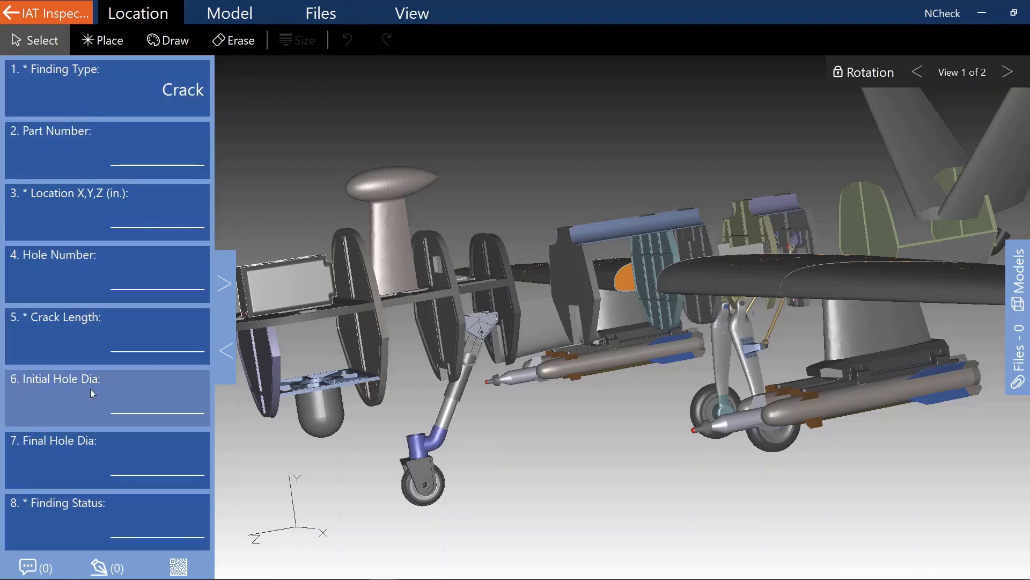
Change the Finding Type to Disbond.
click(141, 108)
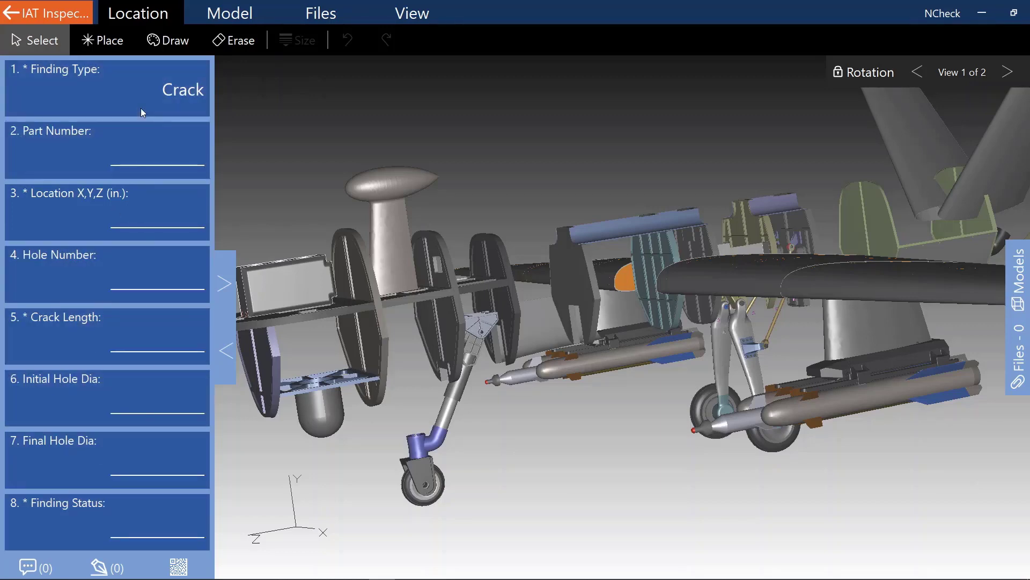
click(127, 217)
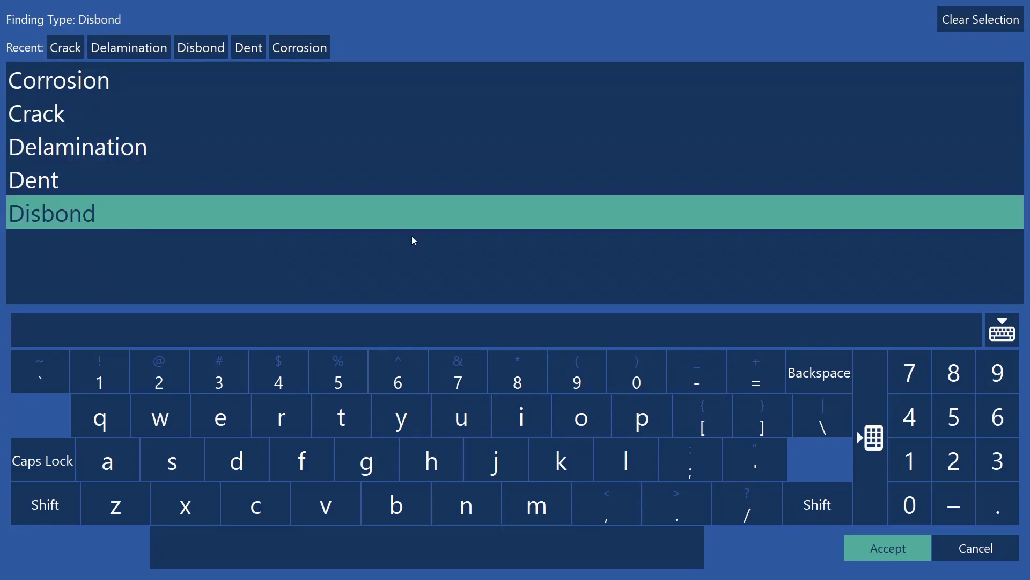
click(908, 556)
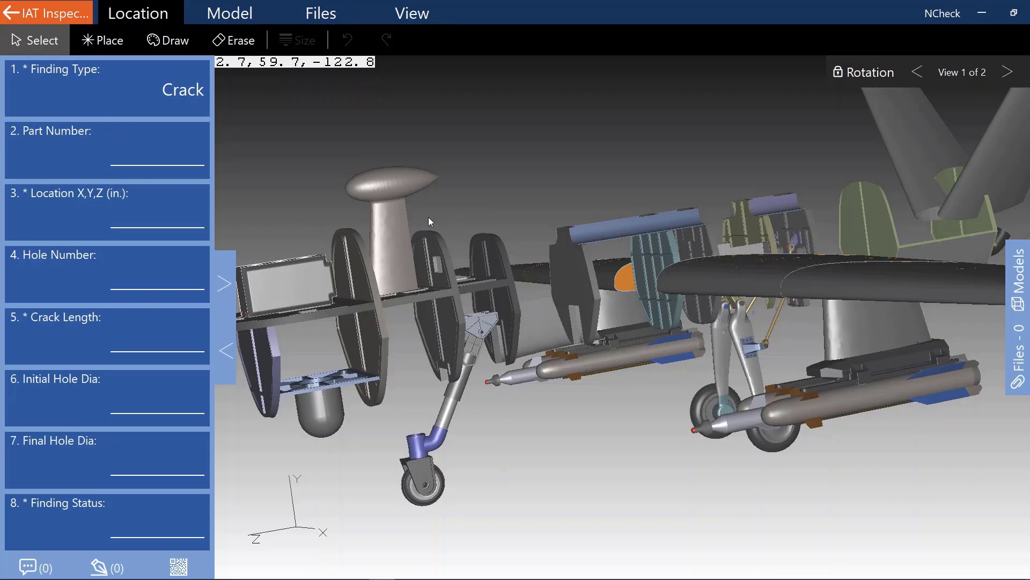
Pick the bulkhead CFLGST1-001 in the 3D model and use its suggested name as the finding's Part Number.
click(567, 276)
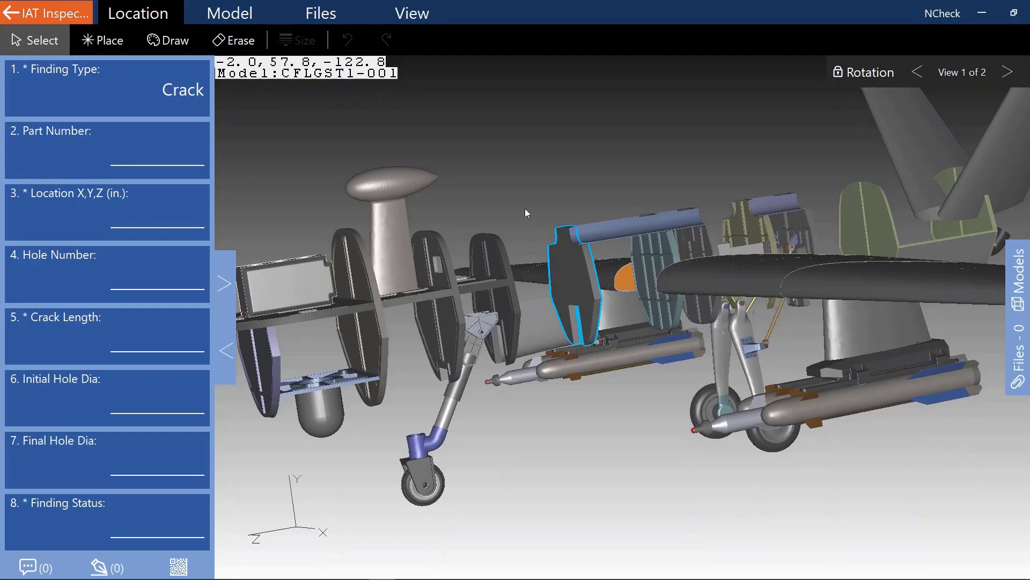
click(119, 151)
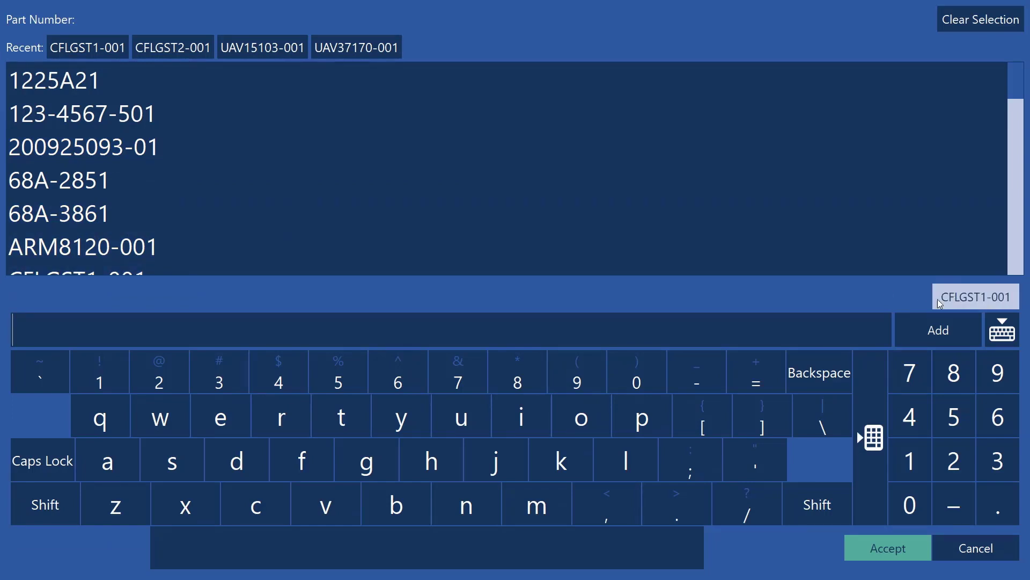
click(968, 298)
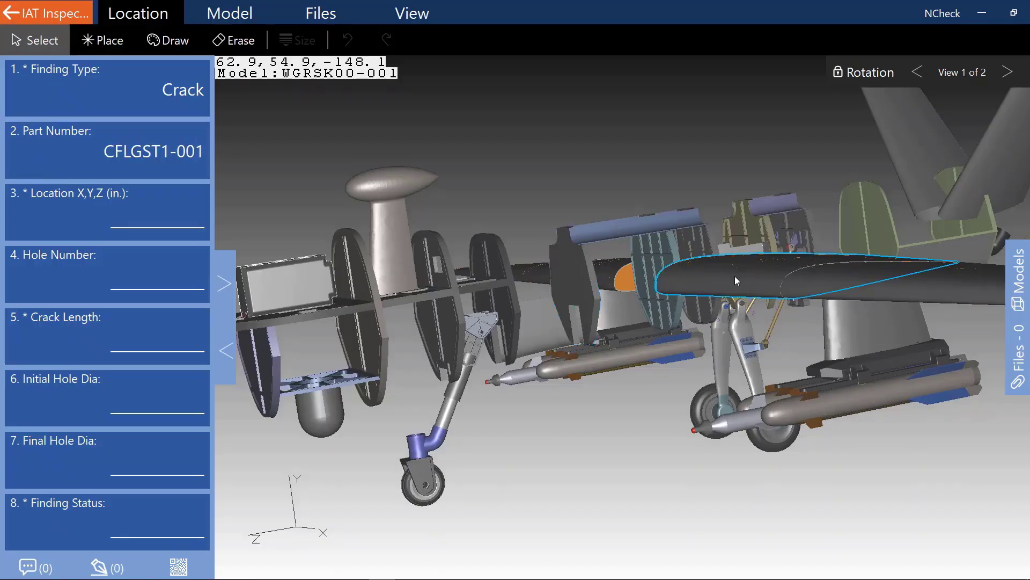
Set the finding's Part Number to WGRSK00-001, the suggestion from the selected wing skin model.
click(143, 150)
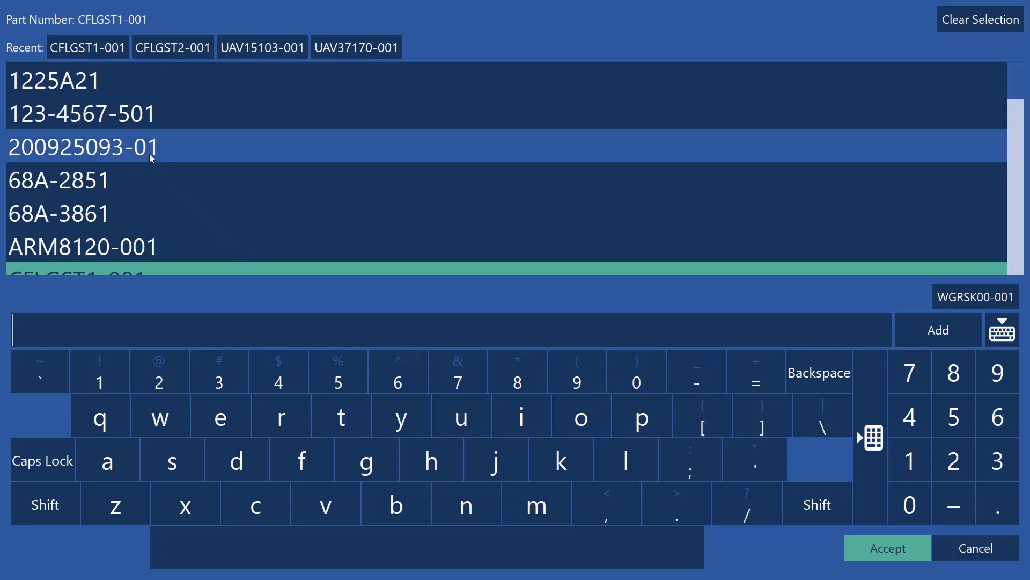
click(971, 298)
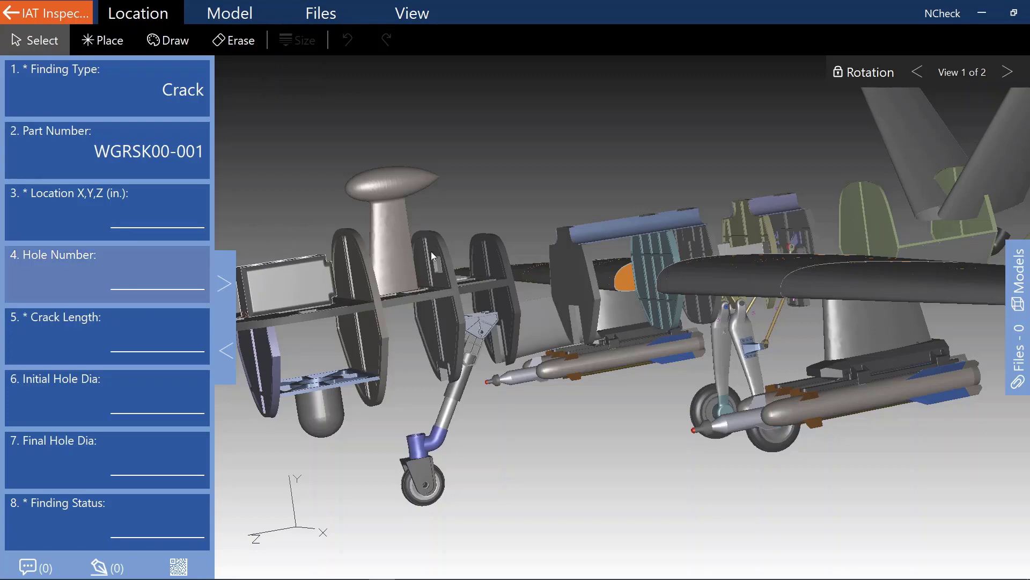
Look through the available Hole Number options for the wing skin part number WGRSK00-001 without choosing one.
click(732, 278)
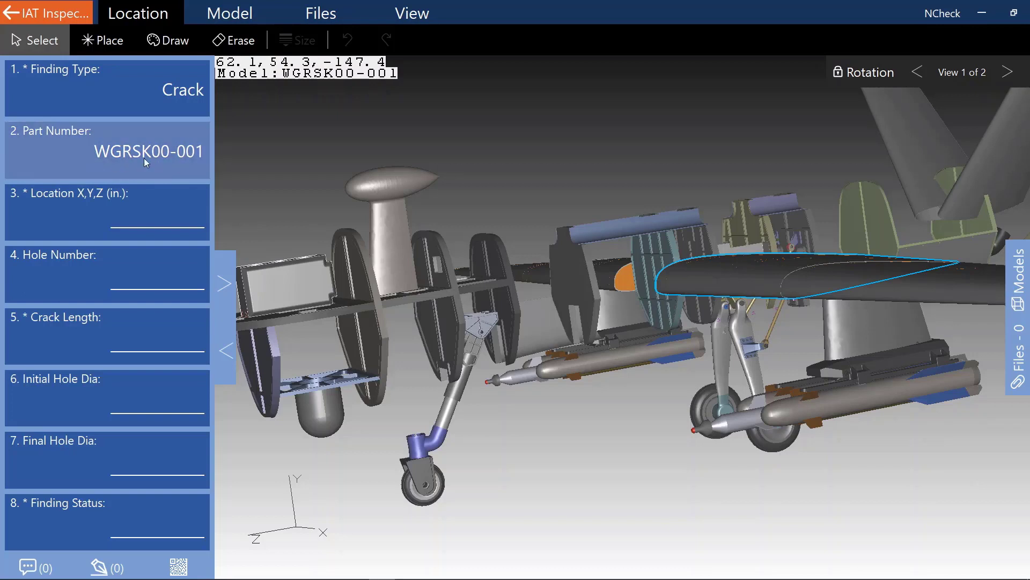
click(230, 155)
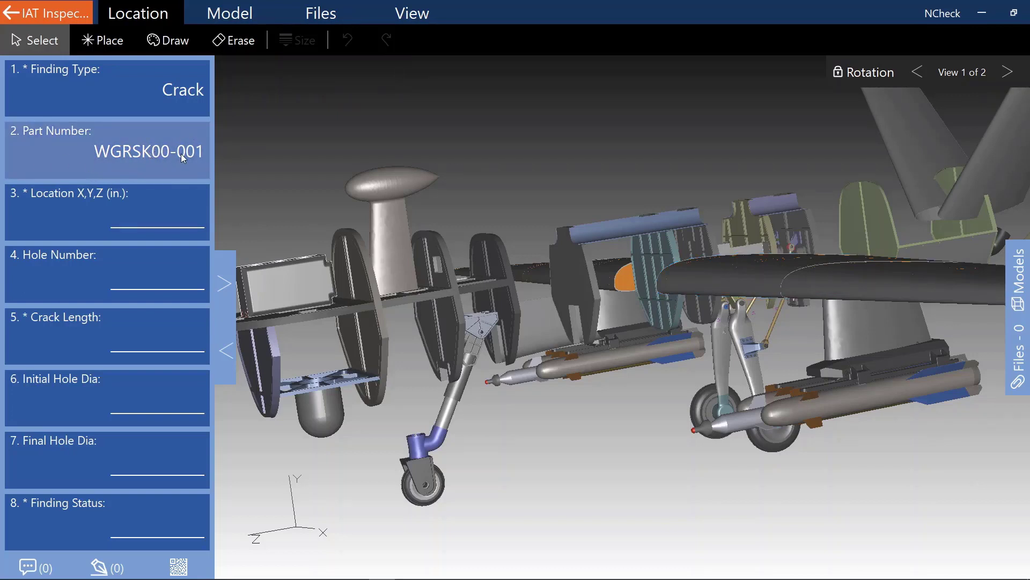
click(116, 273)
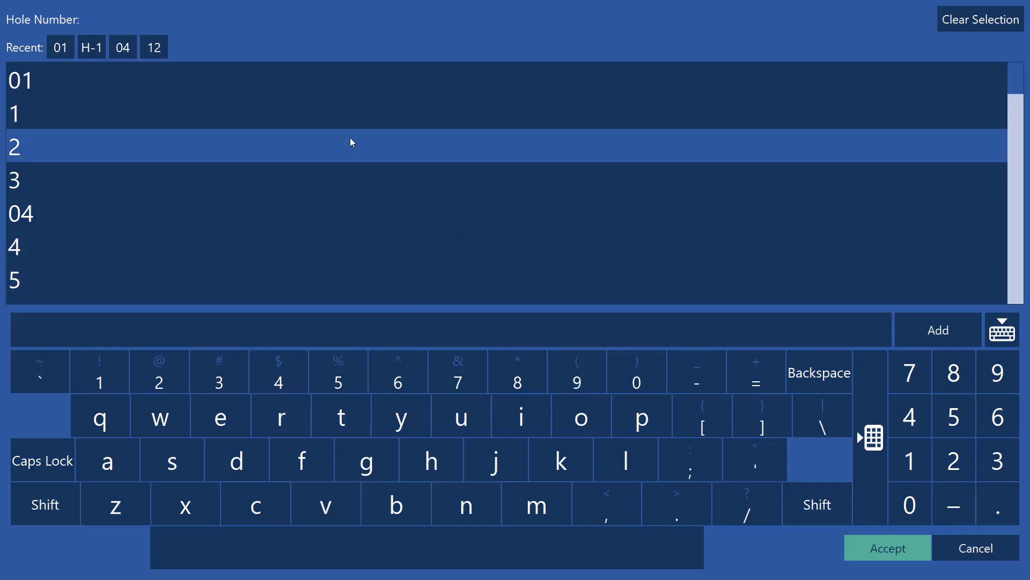
scroll(350, 134, down, 10)
scroll(352, 126, down, 5)
scroll(293, 159, up, 15)
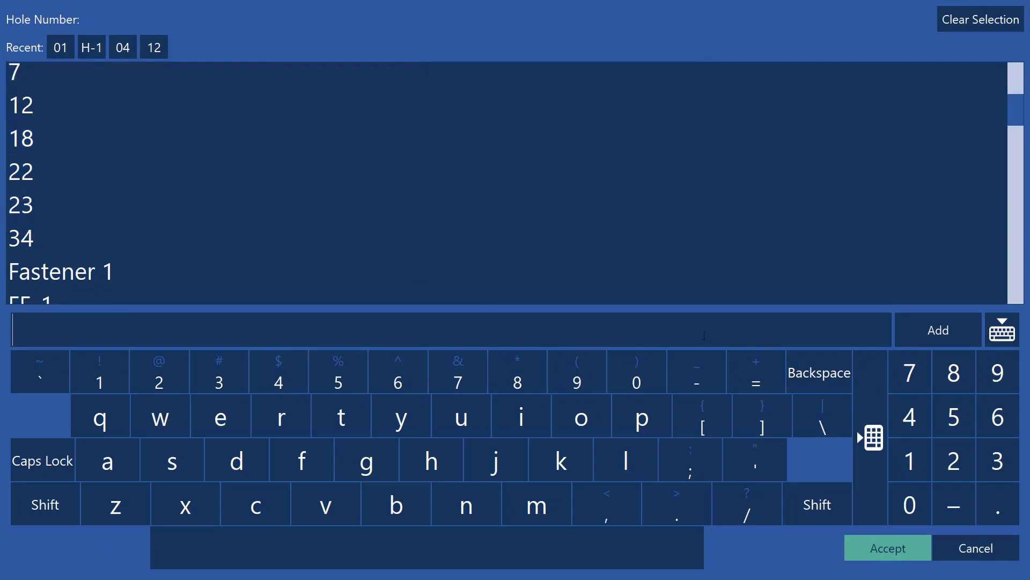
click(974, 536)
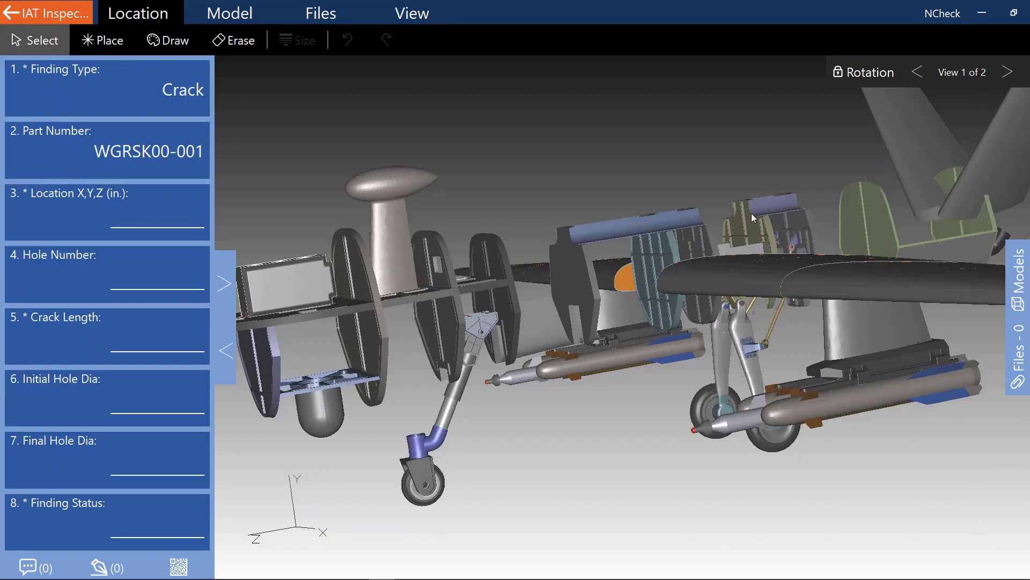
Set the finding's Part Number to CFLGST2-001, the suggestion from the picked teal bulkhead, and its Hole Number to H-3.
click(662, 243)
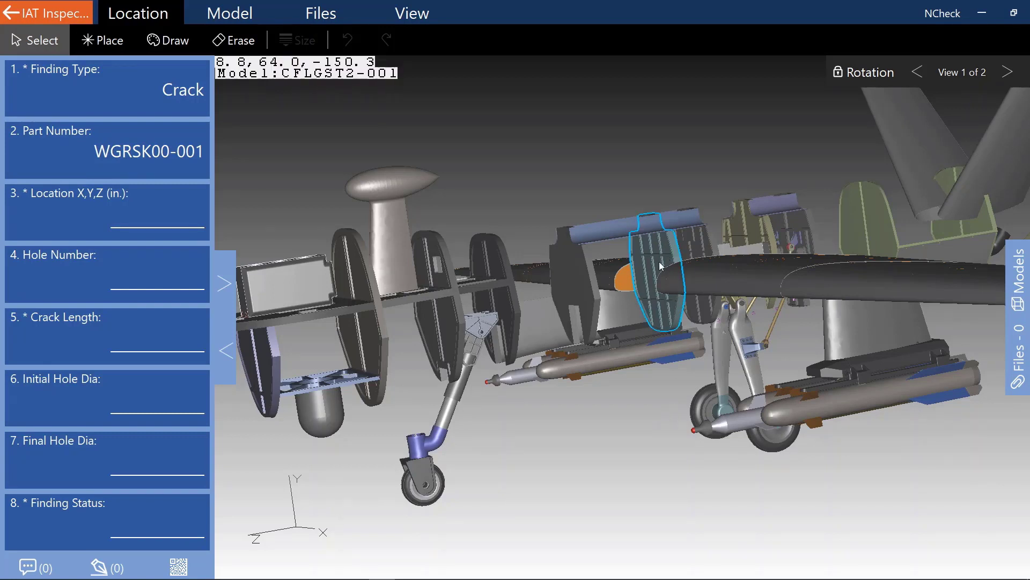
click(172, 160)
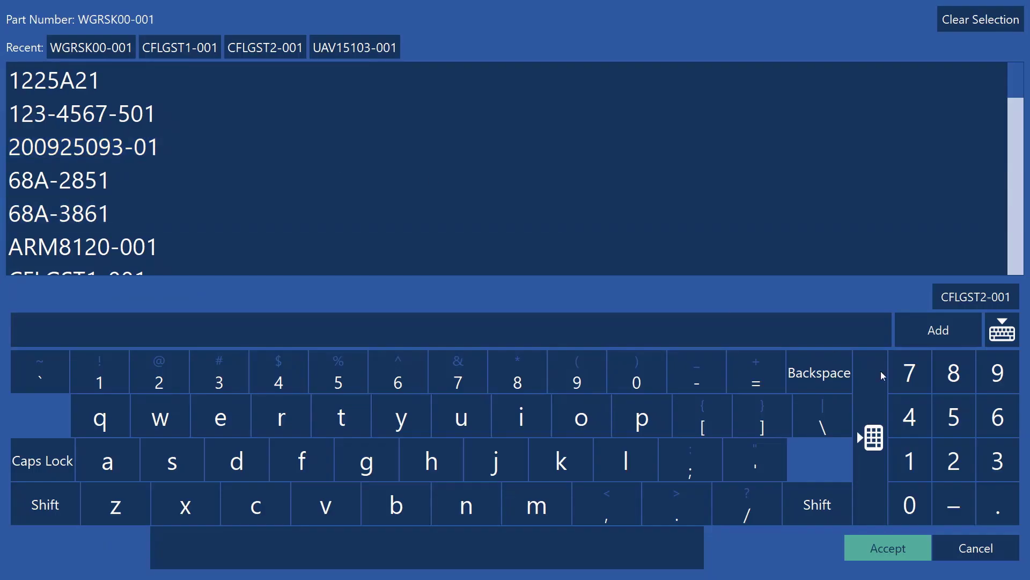
click(975, 296)
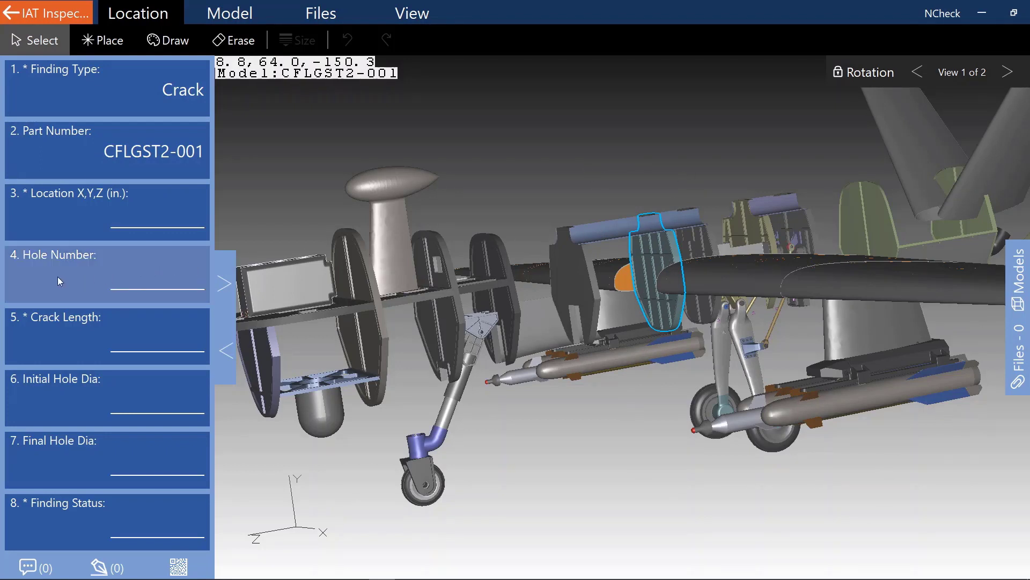
click(143, 281)
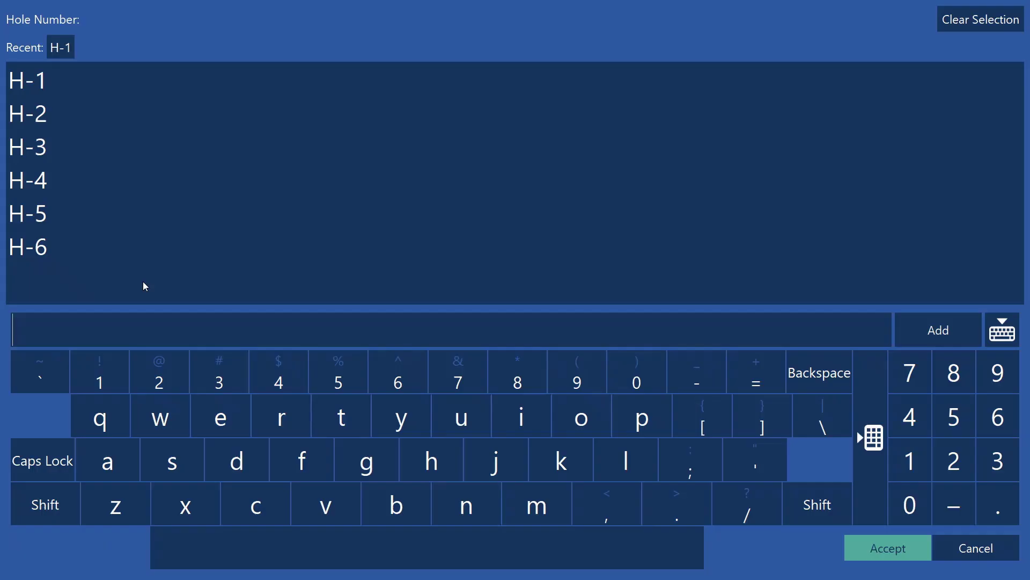
click(118, 163)
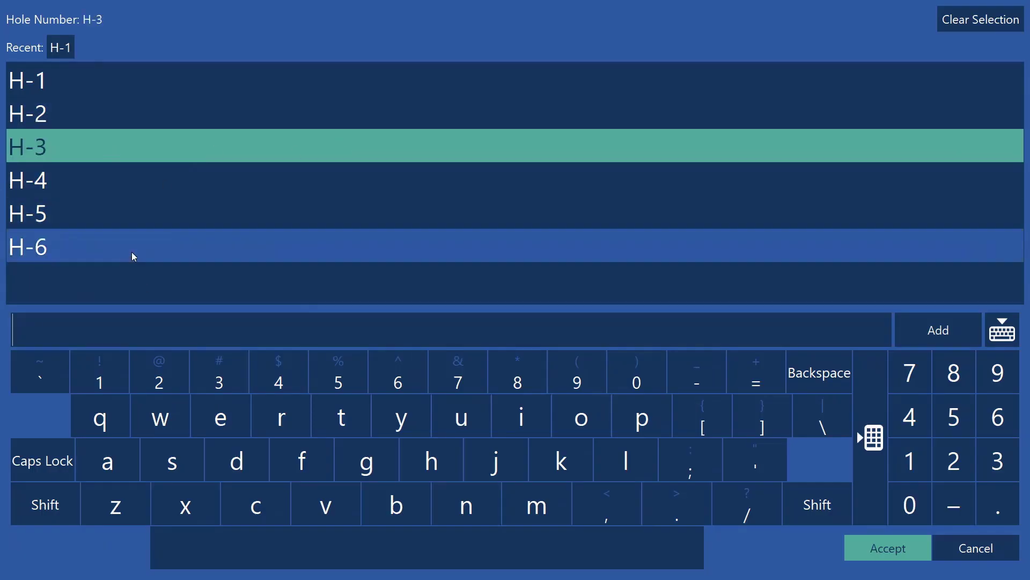
click(894, 546)
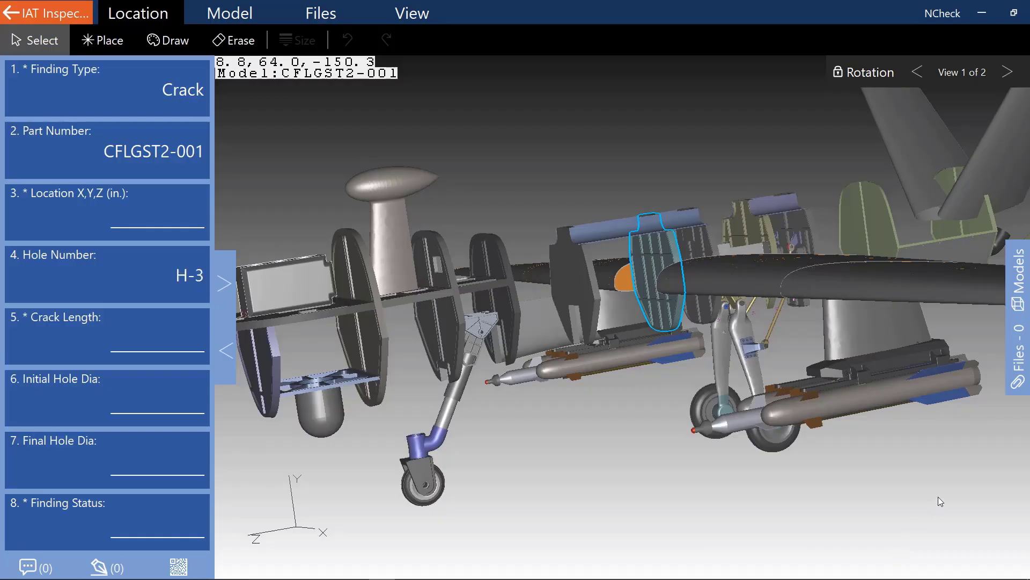
Set the finding's Part Number to CFLGST1-001 by picking that bulkhead, and review its Hole Number options.
click(570, 271)
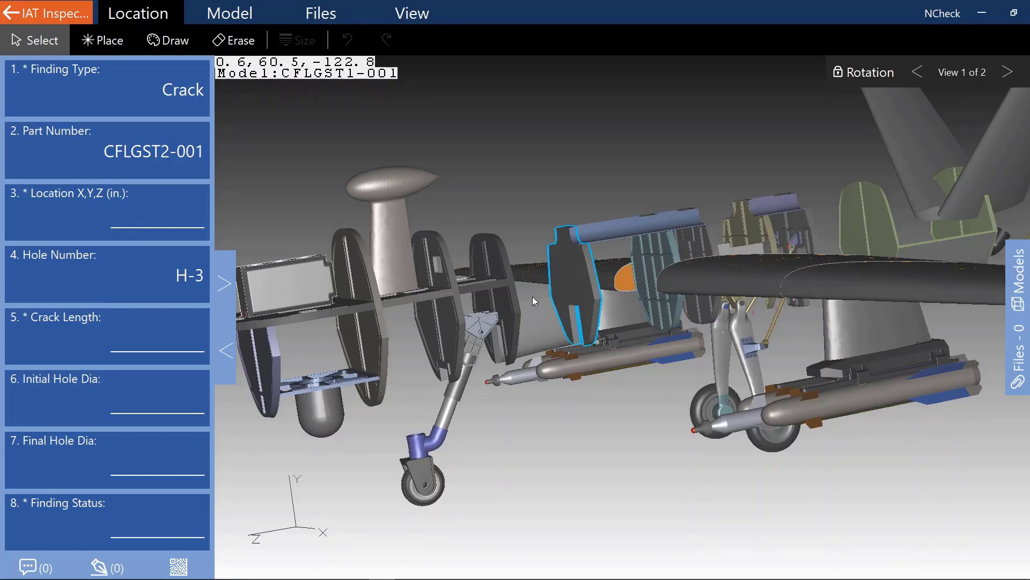
click(207, 142)
click(983, 298)
click(150, 293)
click(51, 78)
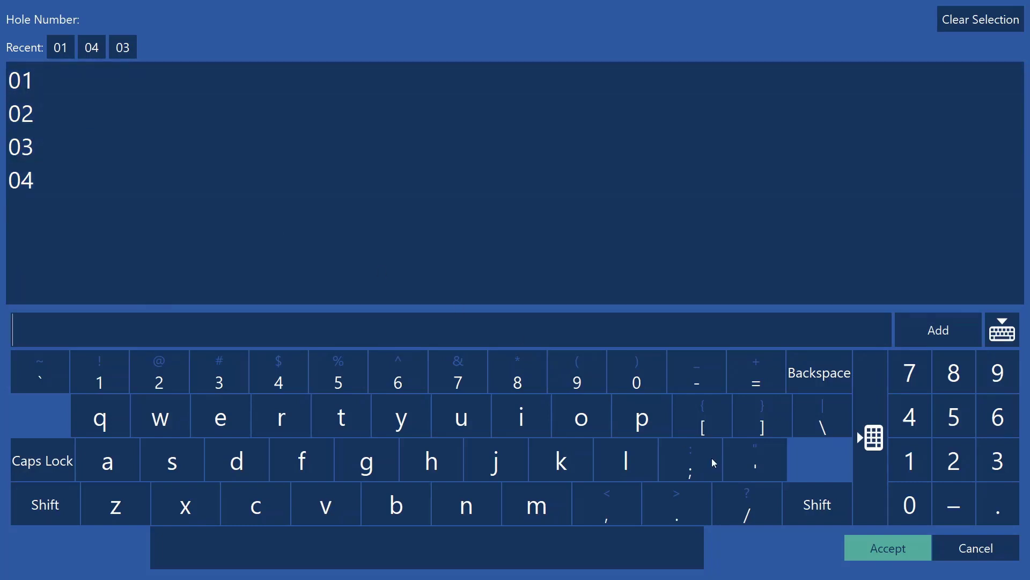
click(897, 543)
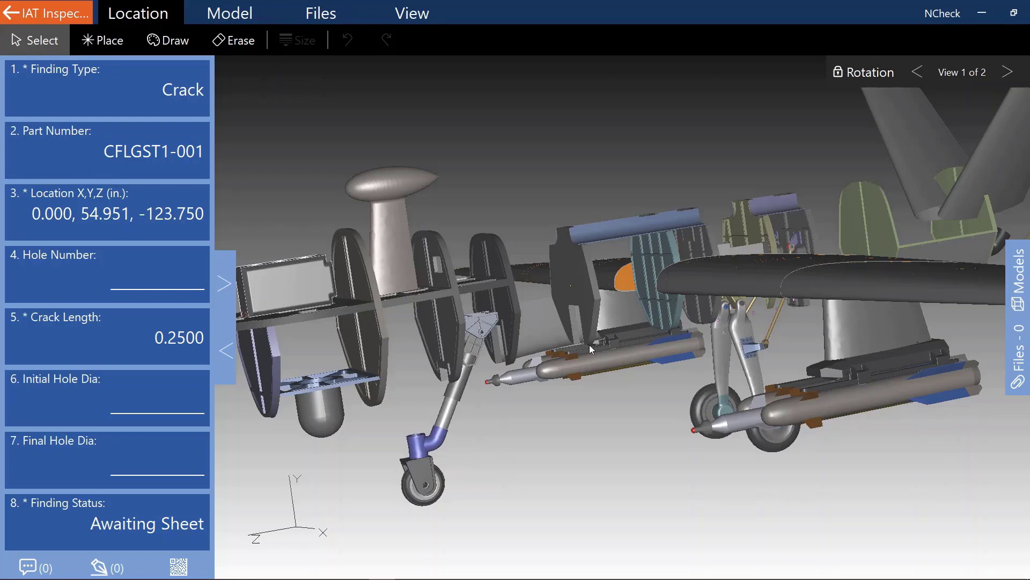
Set the finding's Initial Hole Dia to 0.5 and its Final Hole Dia to 0.3.
click(77, 382)
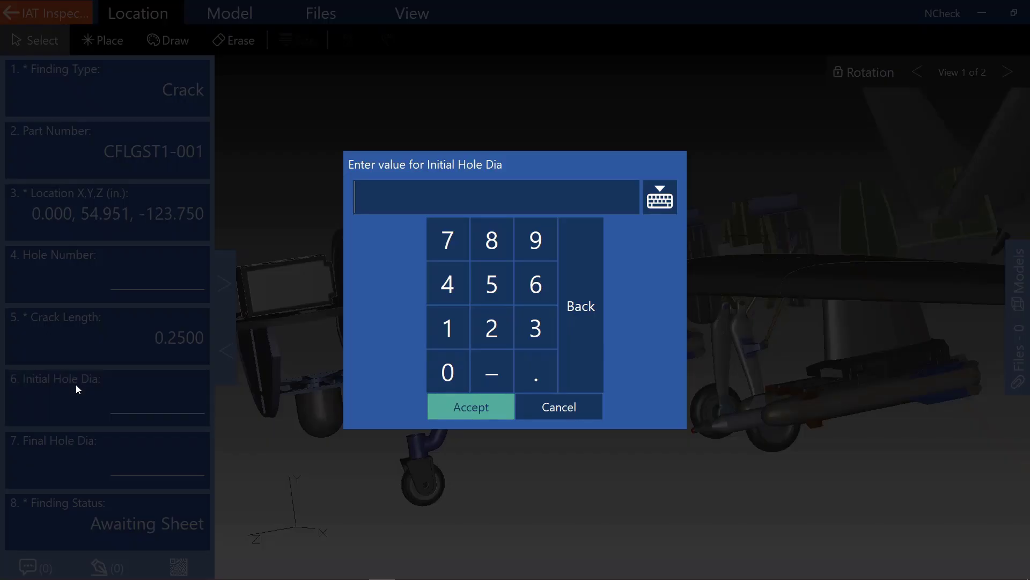
click(547, 381)
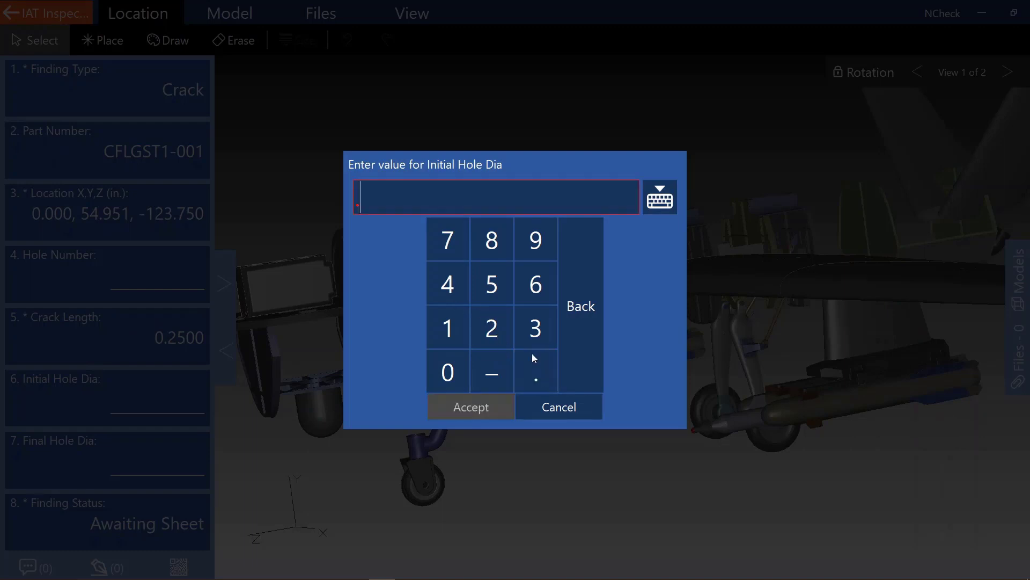
click(492, 284)
click(470, 408)
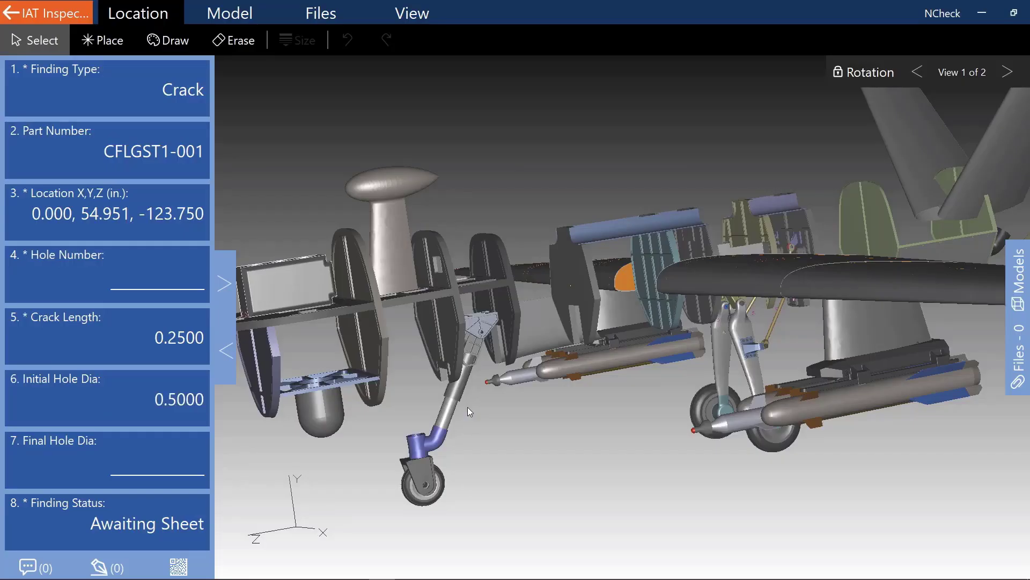
click(127, 454)
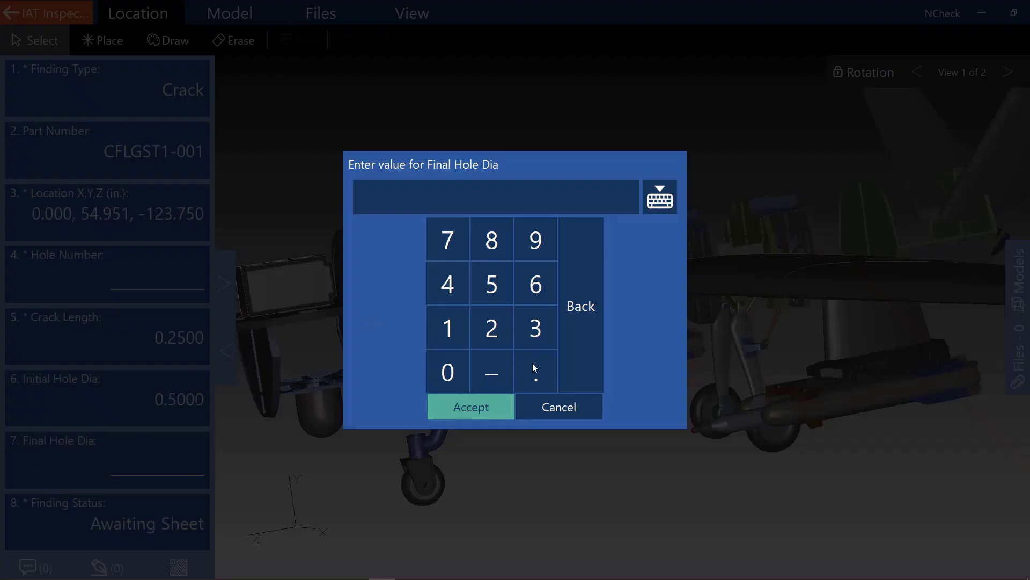
click(541, 376)
click(535, 331)
click(475, 413)
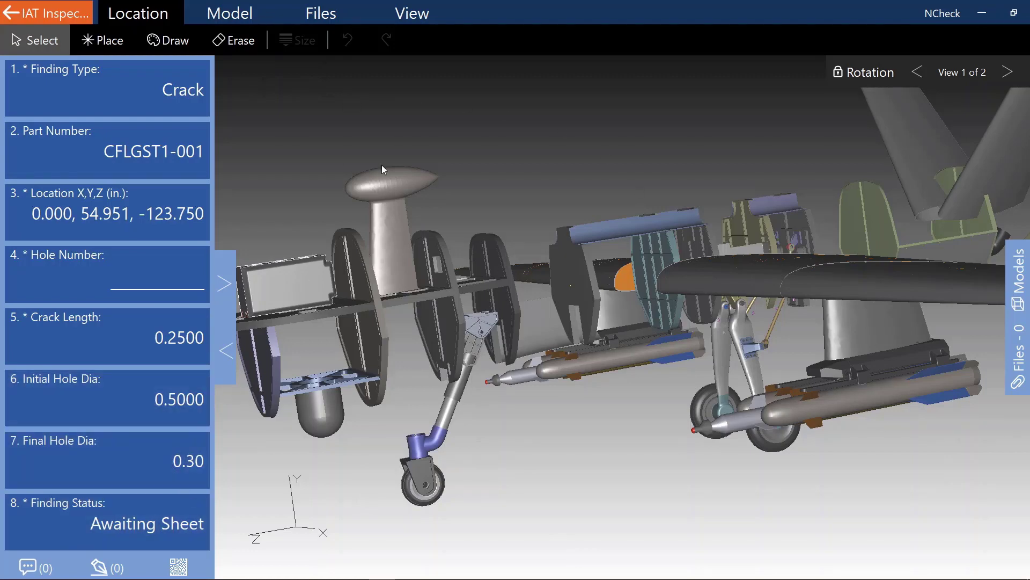
click(54, 18)
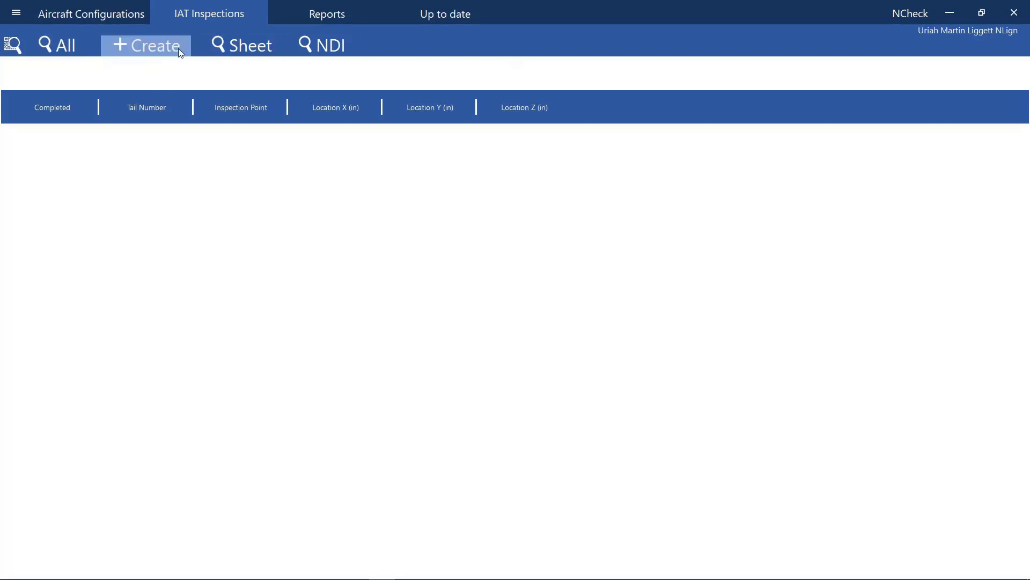
click(148, 48)
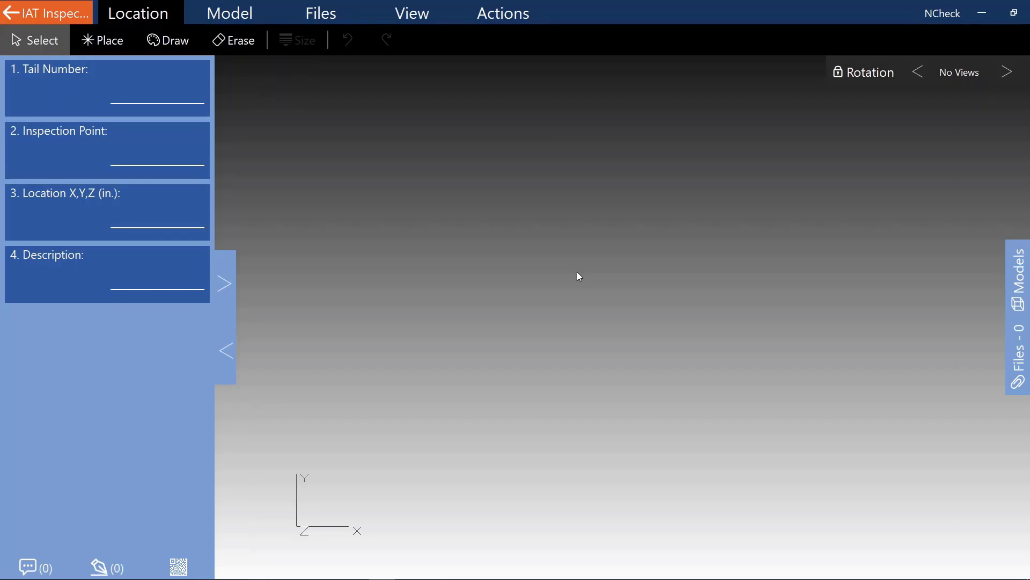
click(1023, 283)
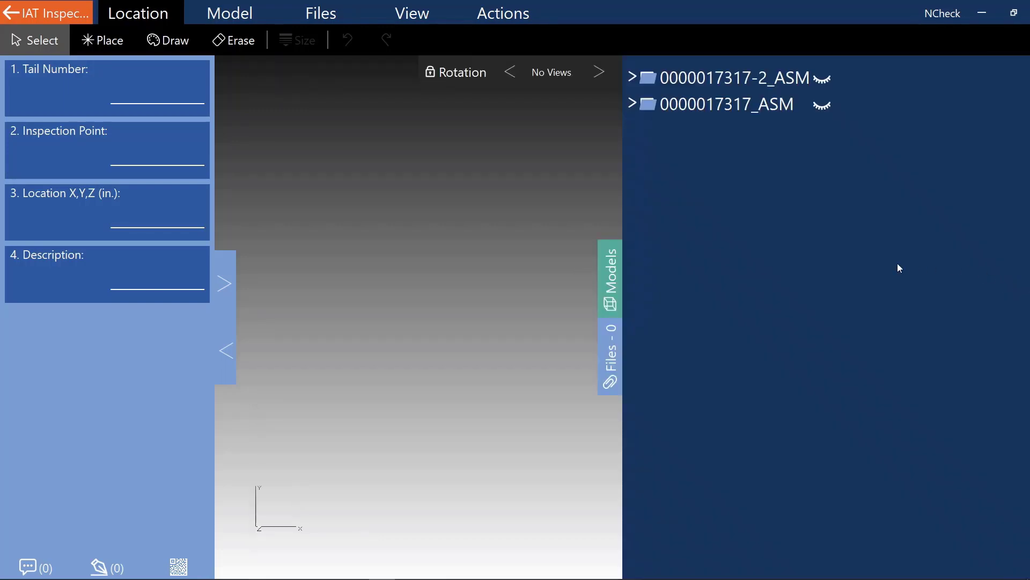
click(635, 103)
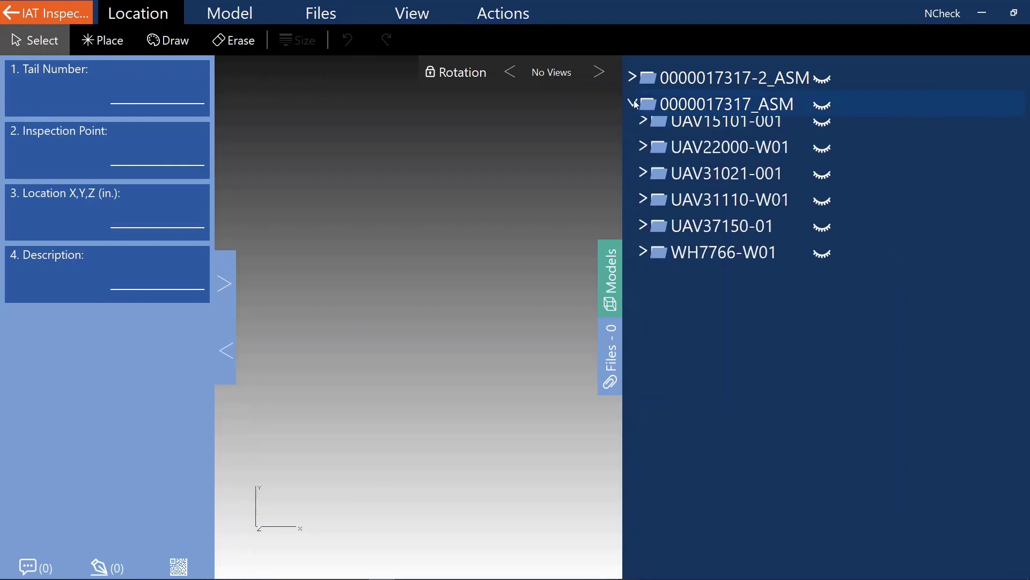
click(643, 131)
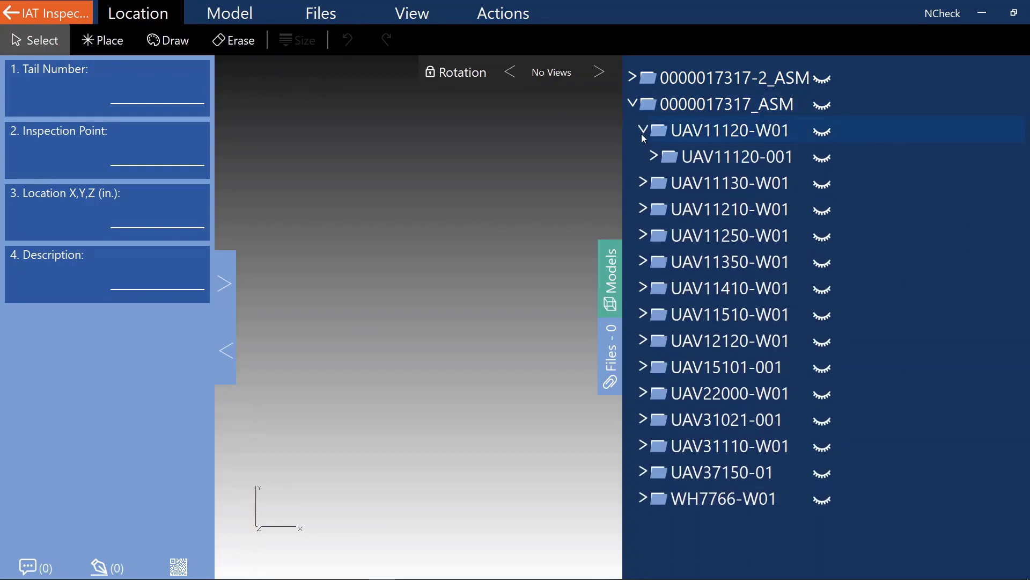
click(653, 158)
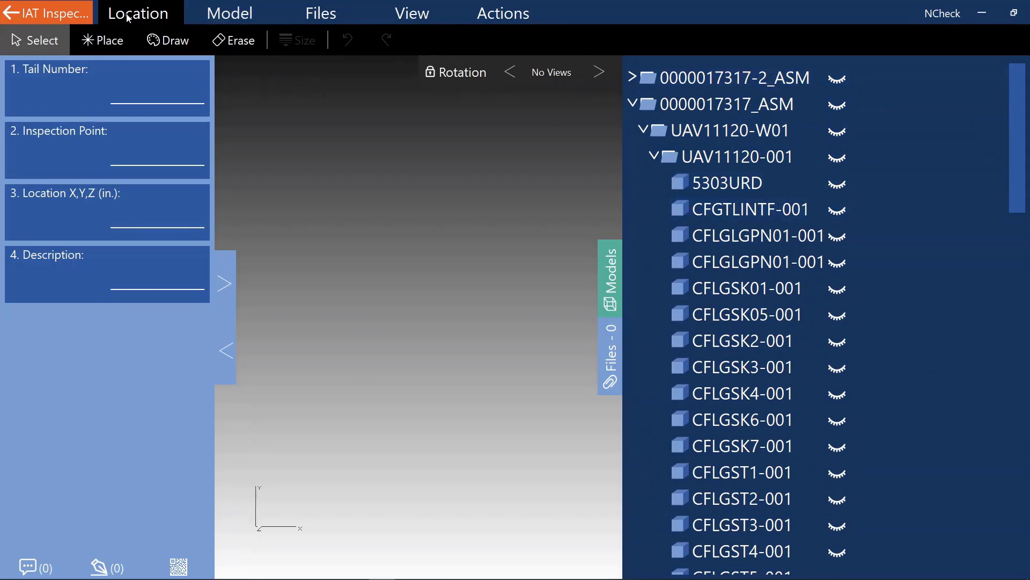
click(234, 21)
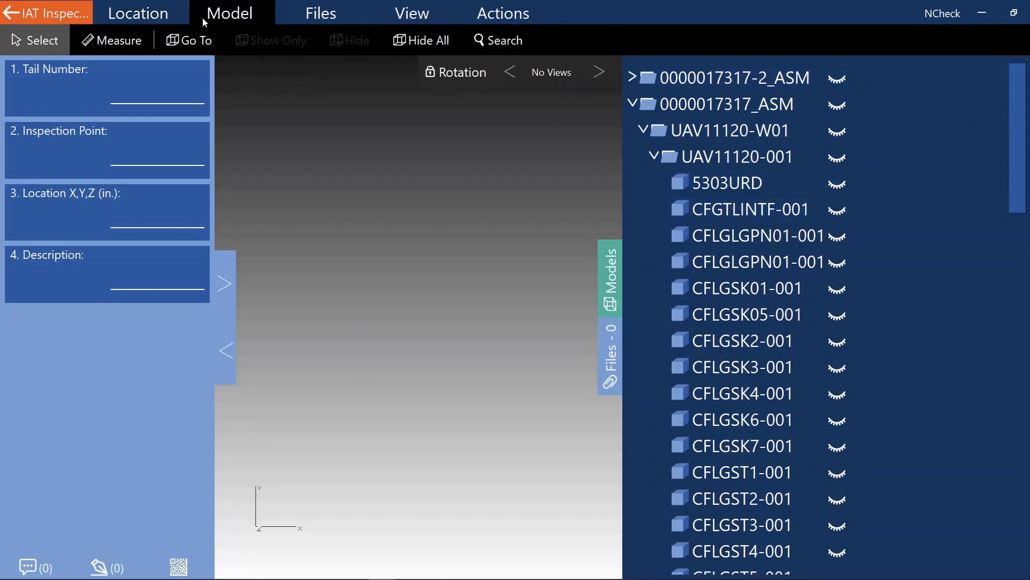
click(517, 50)
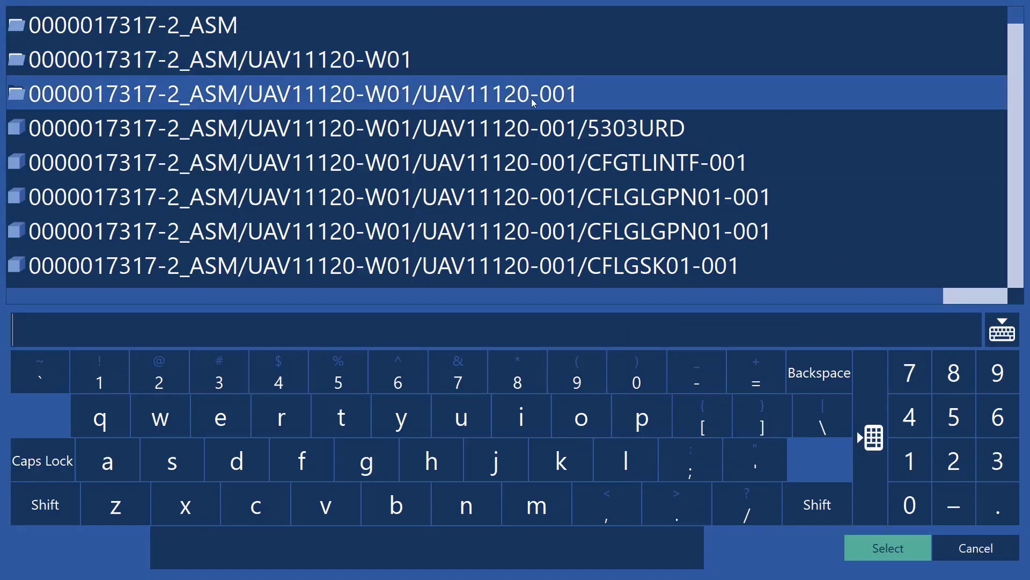
text(cflgs)
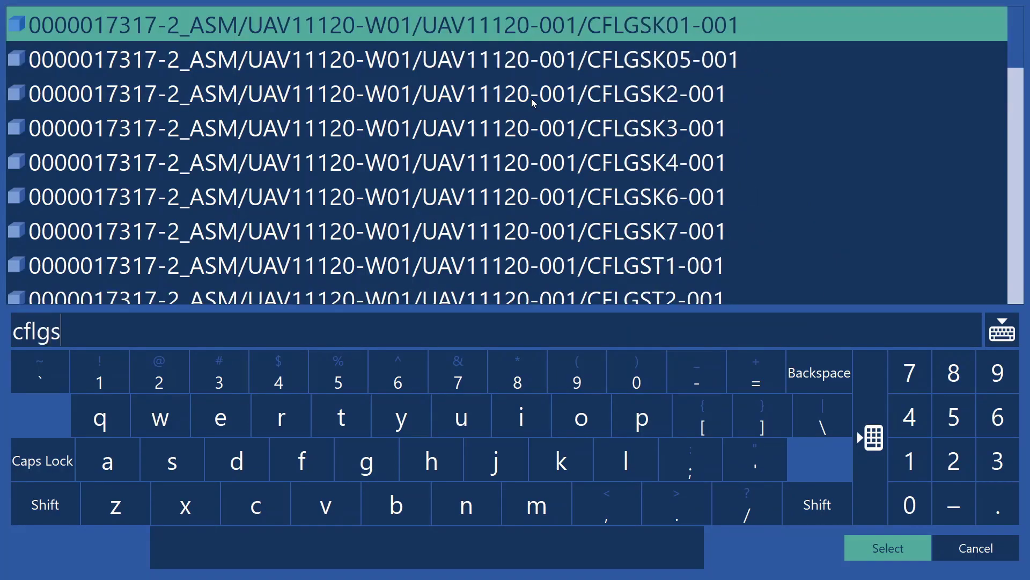
text(k7)
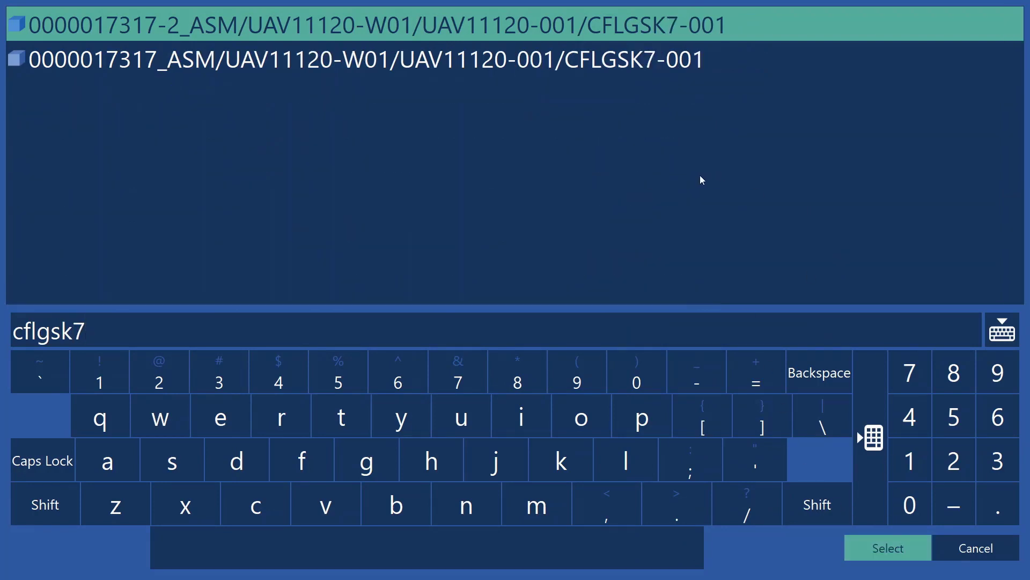
click(874, 553)
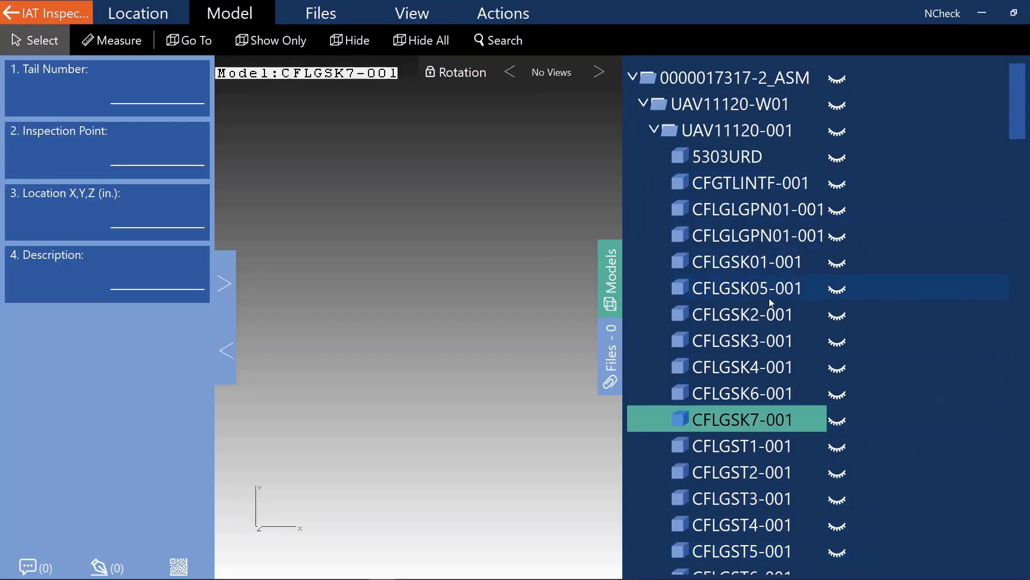
Make model CFLGSK7-001 visible and go to it in the 3D view.
click(840, 423)
click(839, 420)
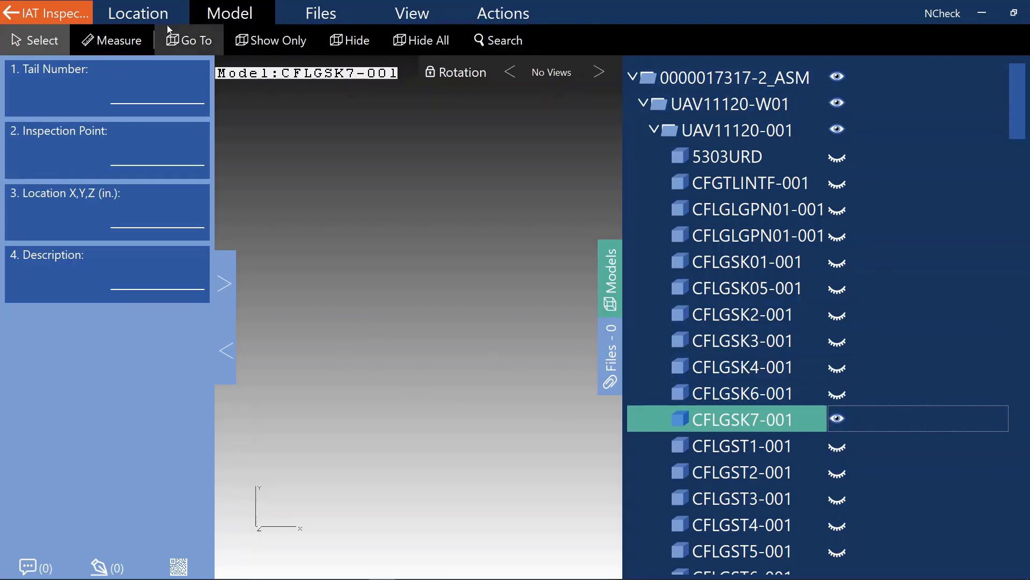
click(180, 39)
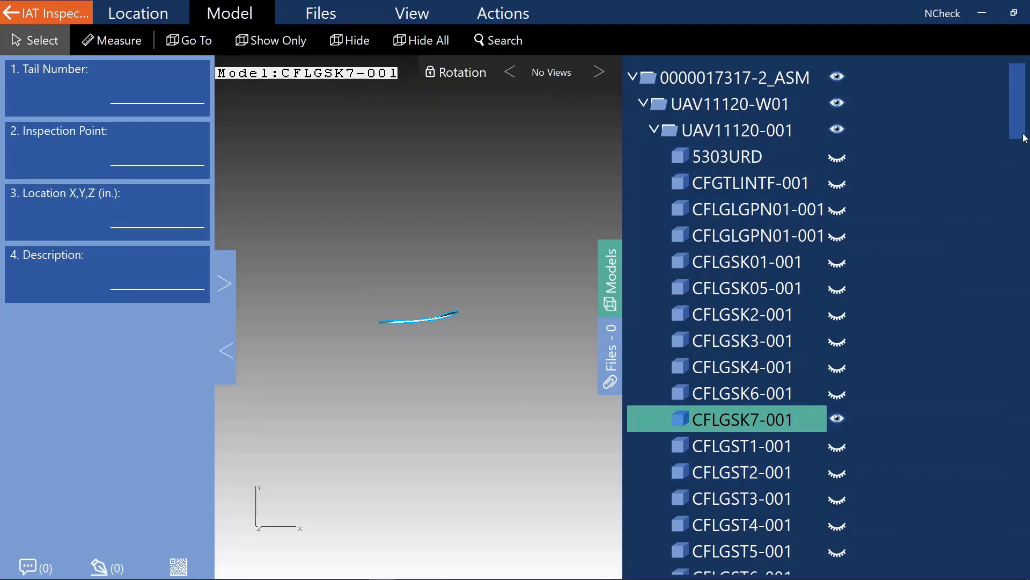
Show all parts of the UAV11120-001 assembly, go to it, and unlock rotation to view it at an angle.
click(764, 135)
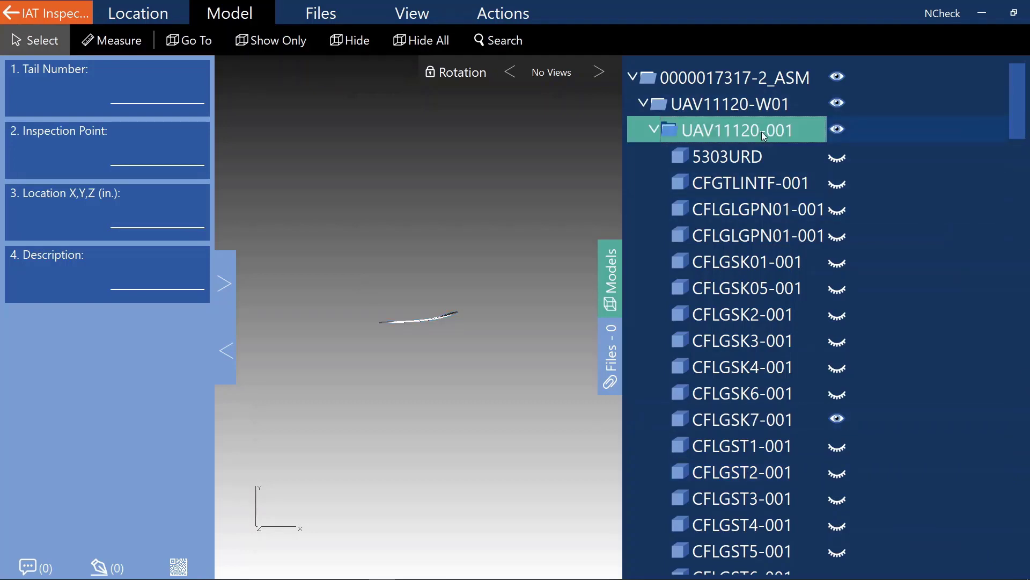
click(189, 43)
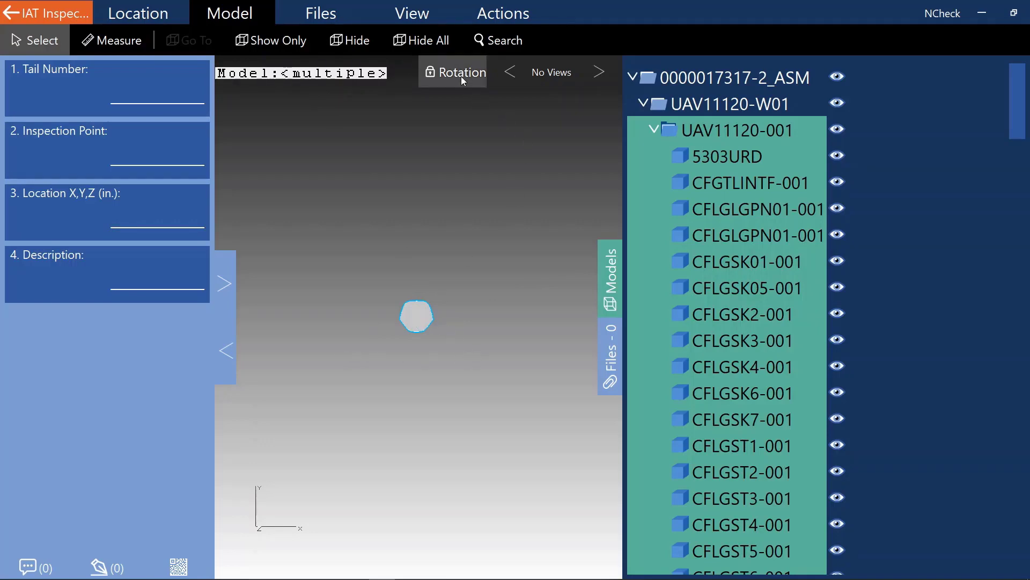
drag(429, 291, 639, 317)
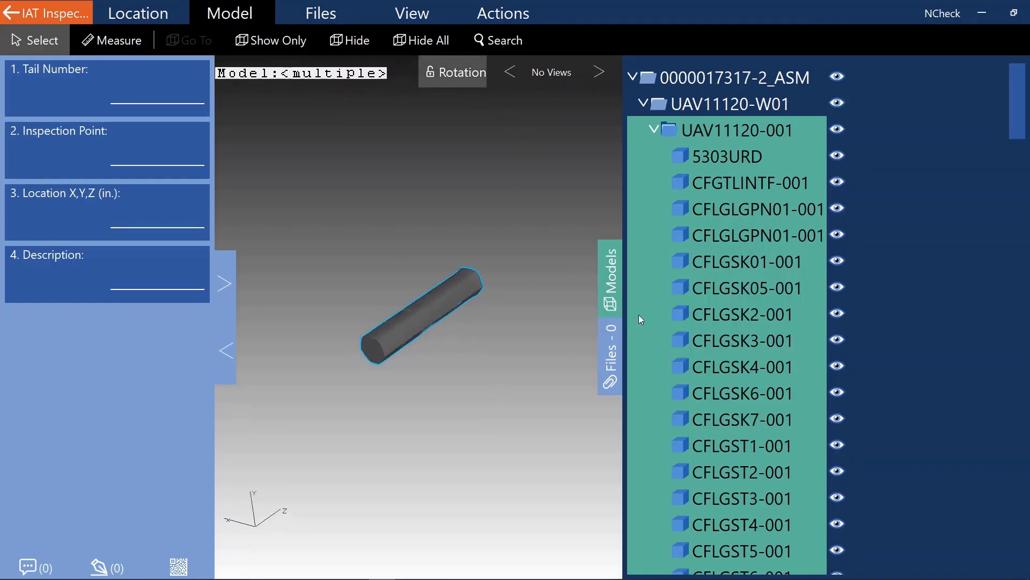
Locate the UAV11250-W01 and UAV11510-W01 assemblies in the model tree and go to each in the 3D view.
scroll(808, 295, down, 15)
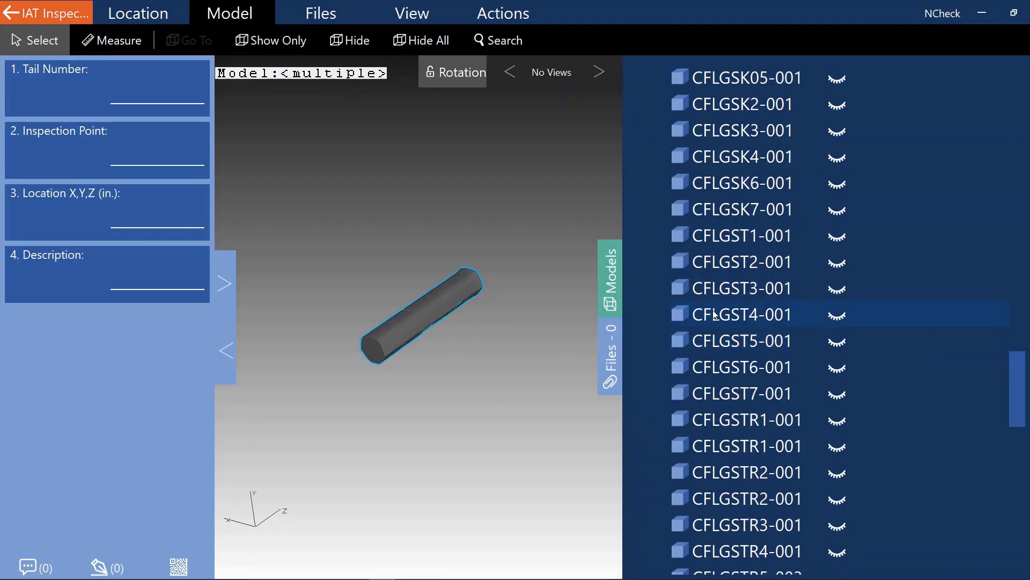
click(716, 316)
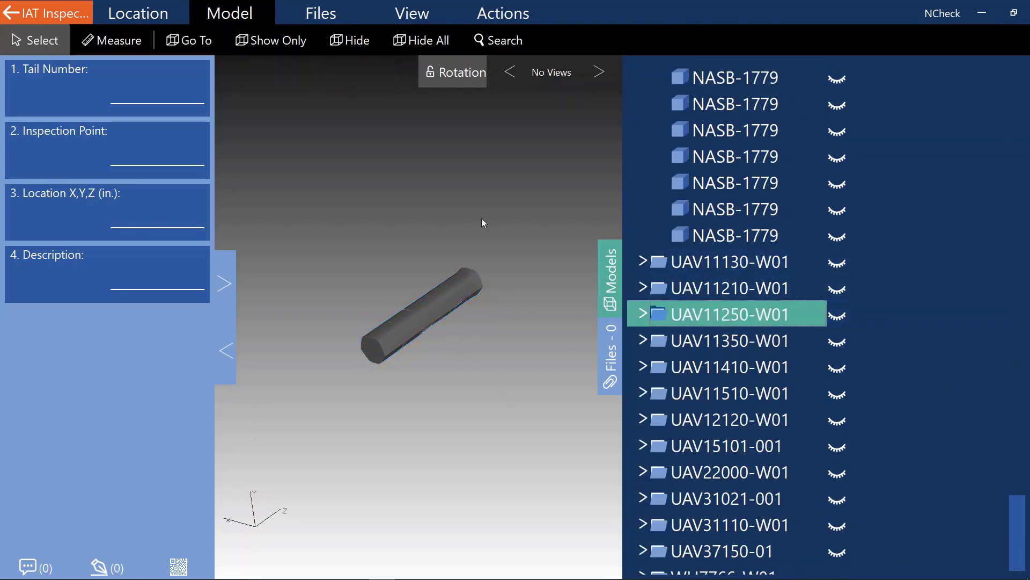
click(189, 40)
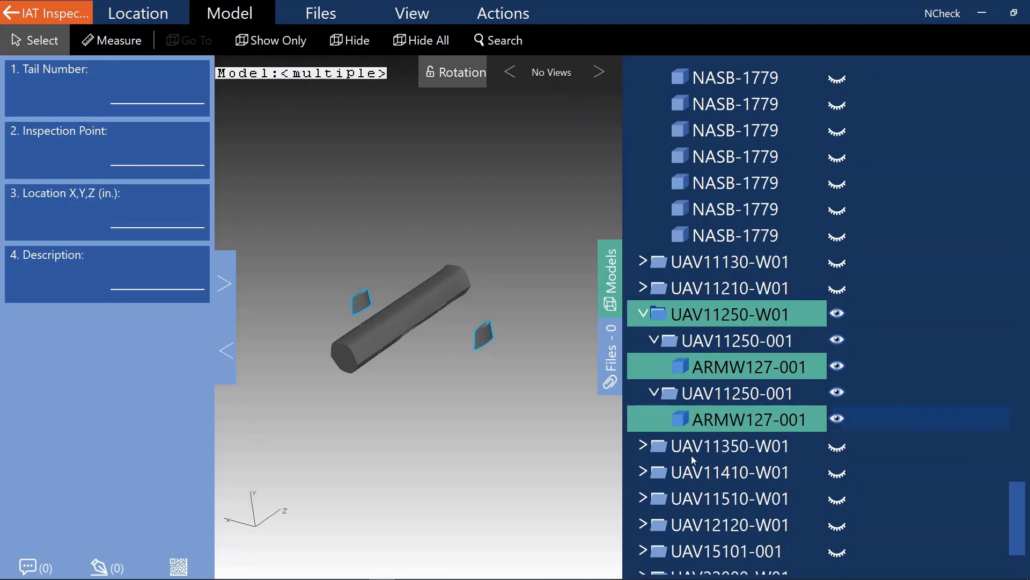
click(743, 507)
click(199, 45)
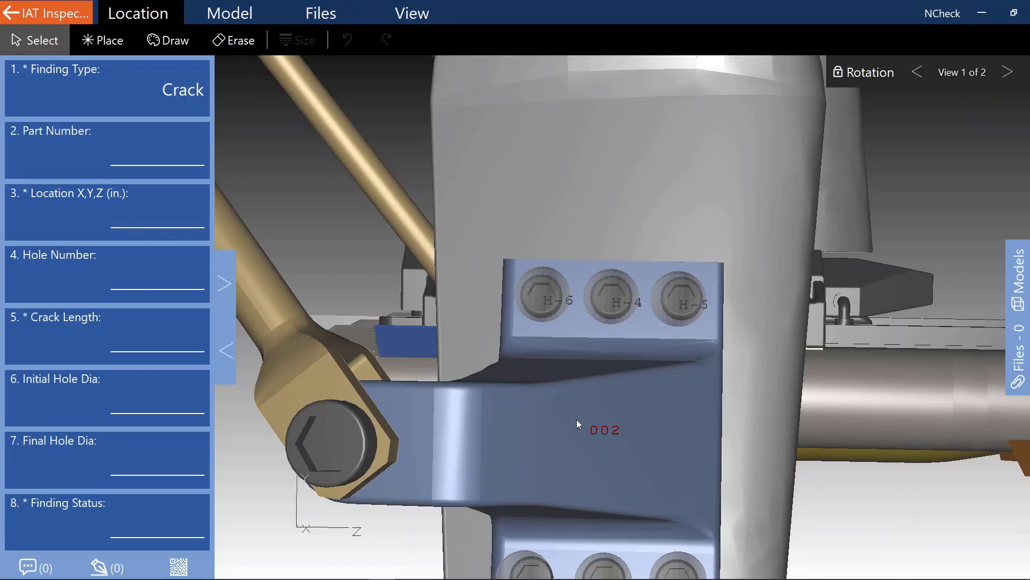
Select the blue fitting LGLWR02-001 in the 3D view and use it as the crack finding's part number.
click(521, 421)
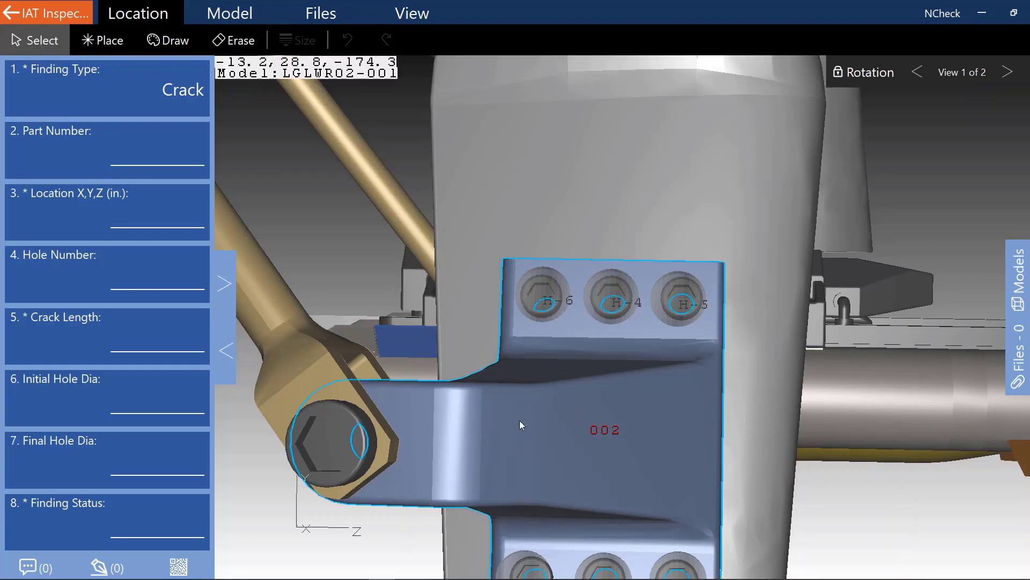
click(99, 150)
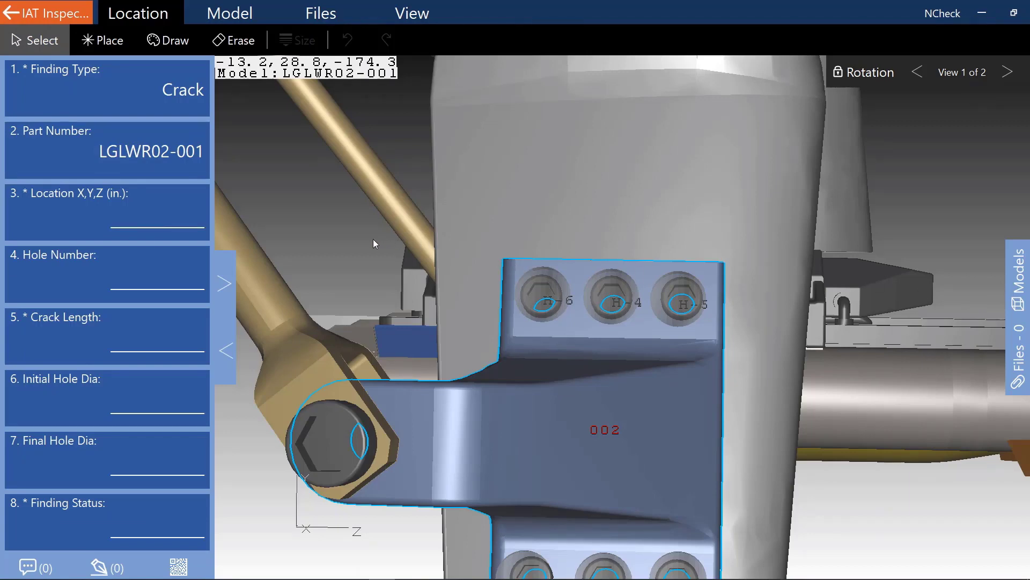
Set the finding's hole number to H-2 and update its location to Inspection Point 002, Hole Number H-2.
click(151, 276)
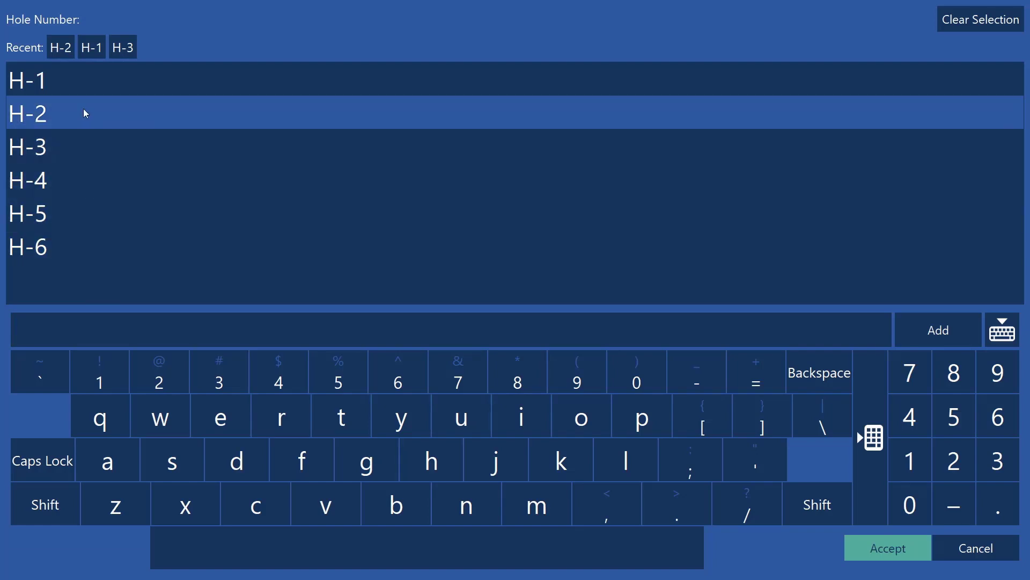
click(84, 111)
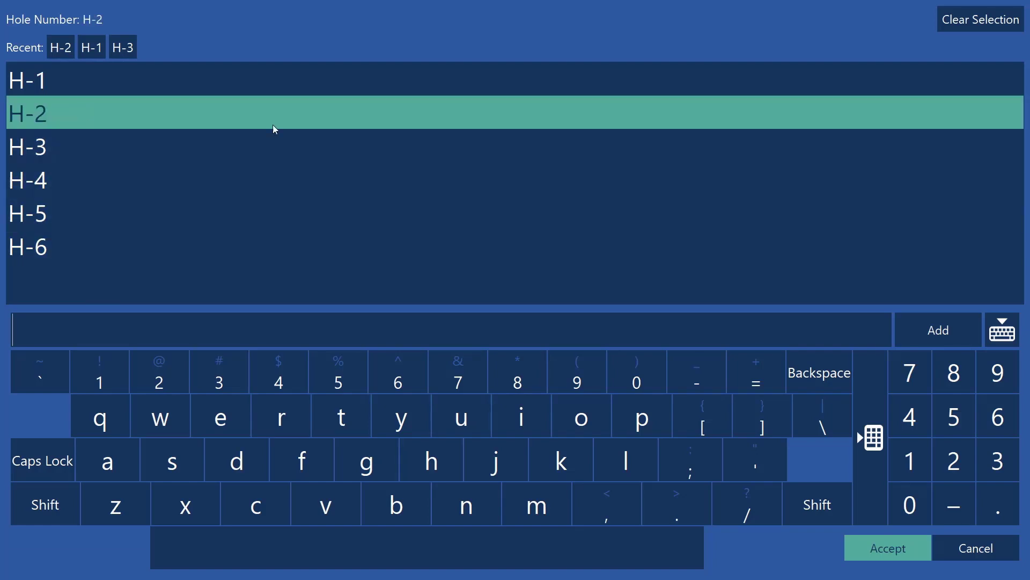
click(901, 548)
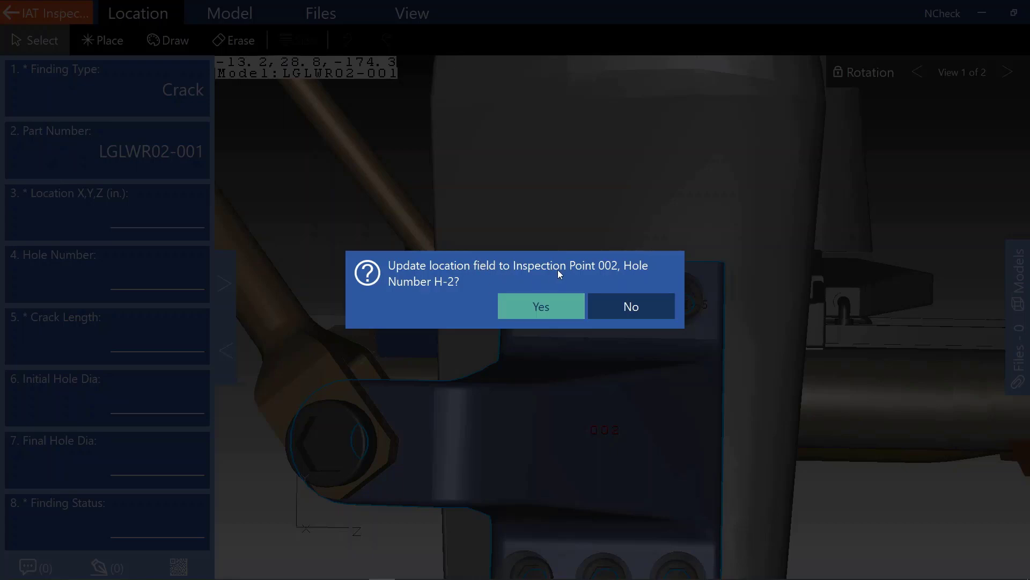
click(537, 310)
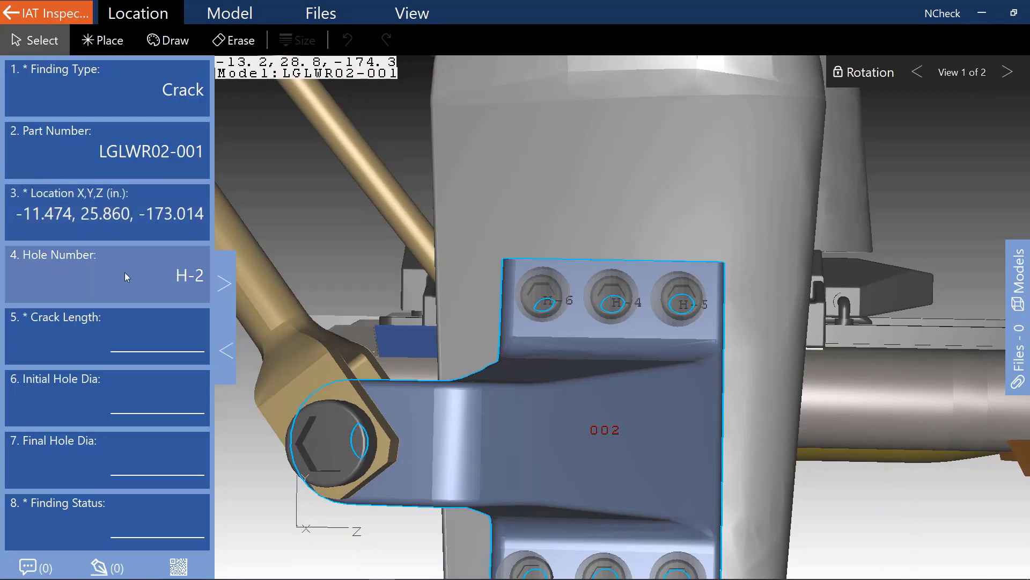
drag(869, 502, 858, 357)
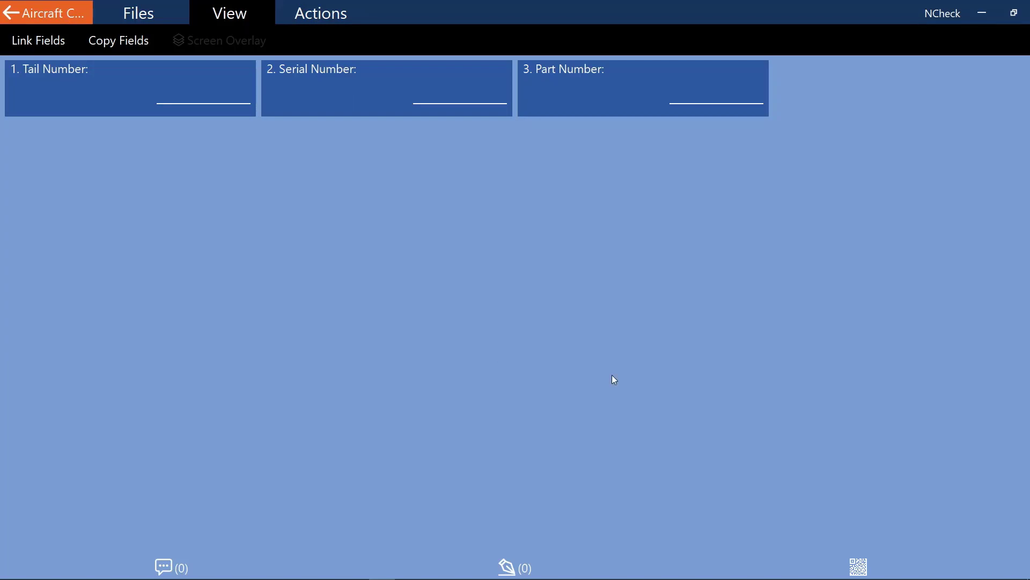
click(857, 566)
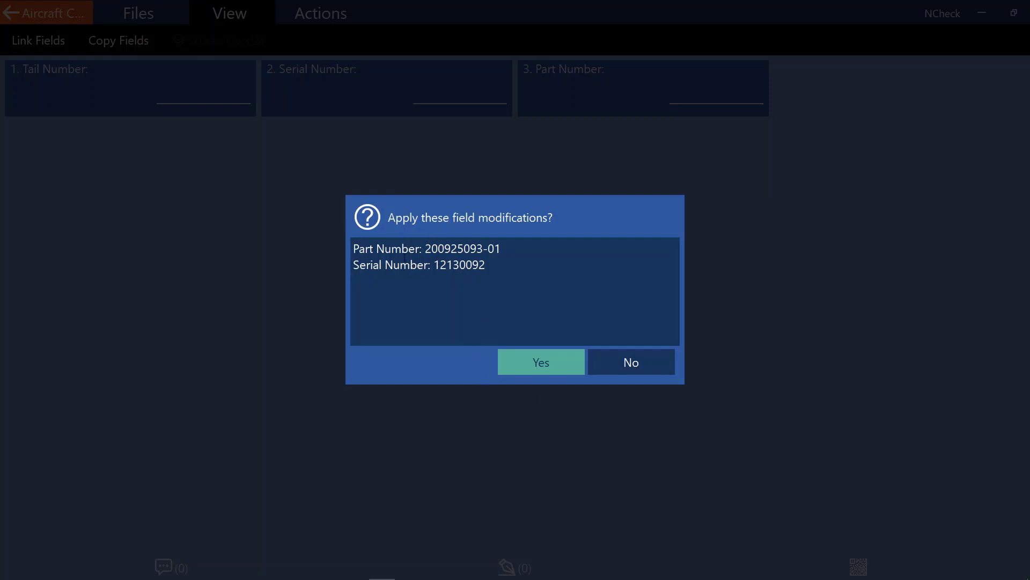
click(536, 367)
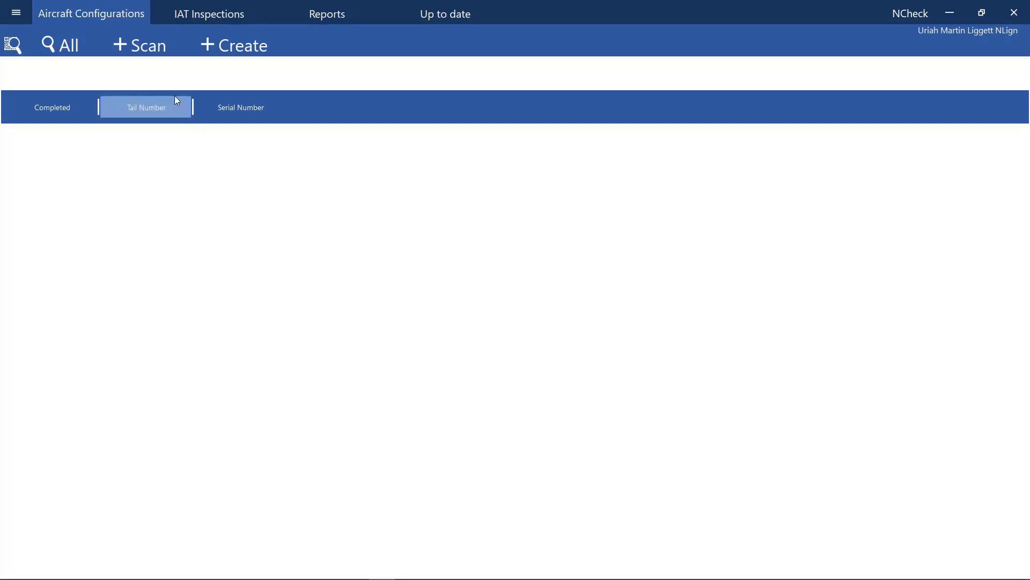
click(147, 51)
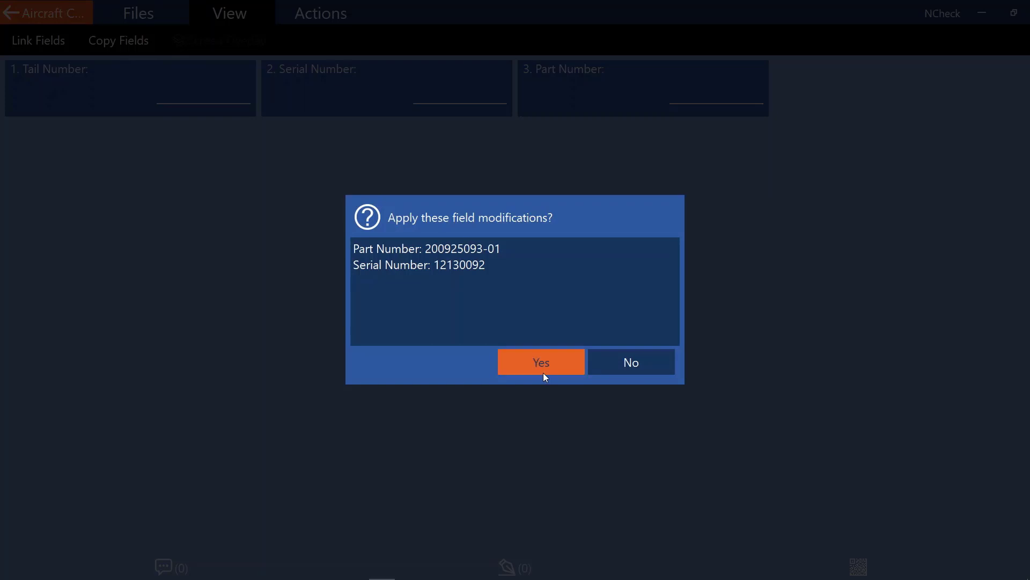
click(543, 369)
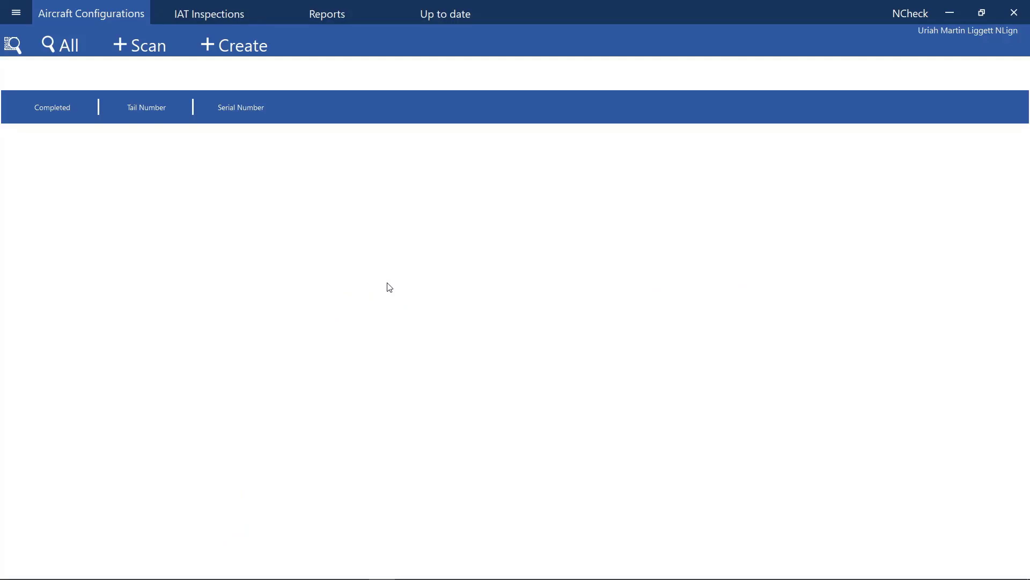
Start a scan search of the aircraft configurations, then switch to NLign and search its records by scanned code.
click(17, 55)
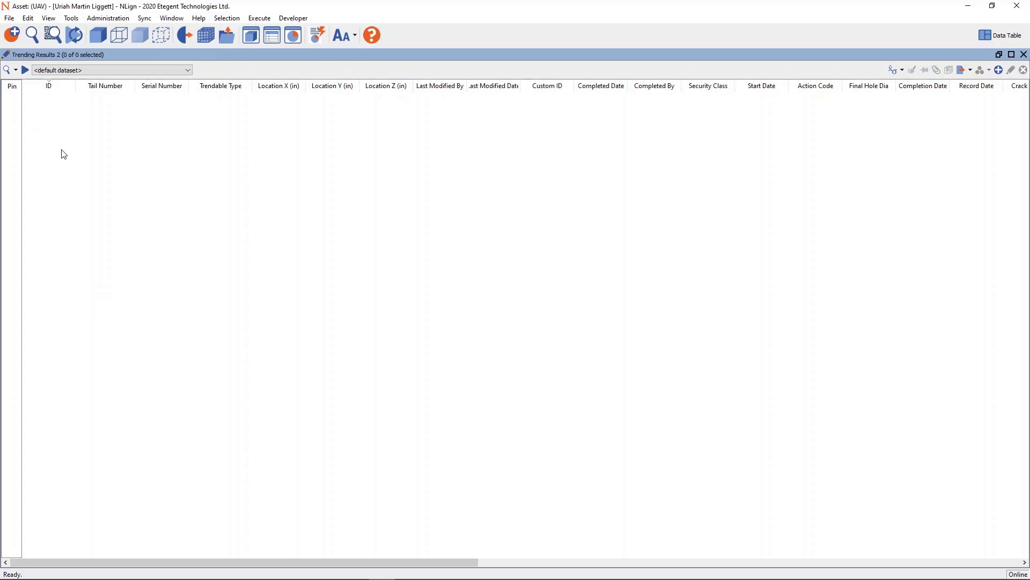
click(56, 35)
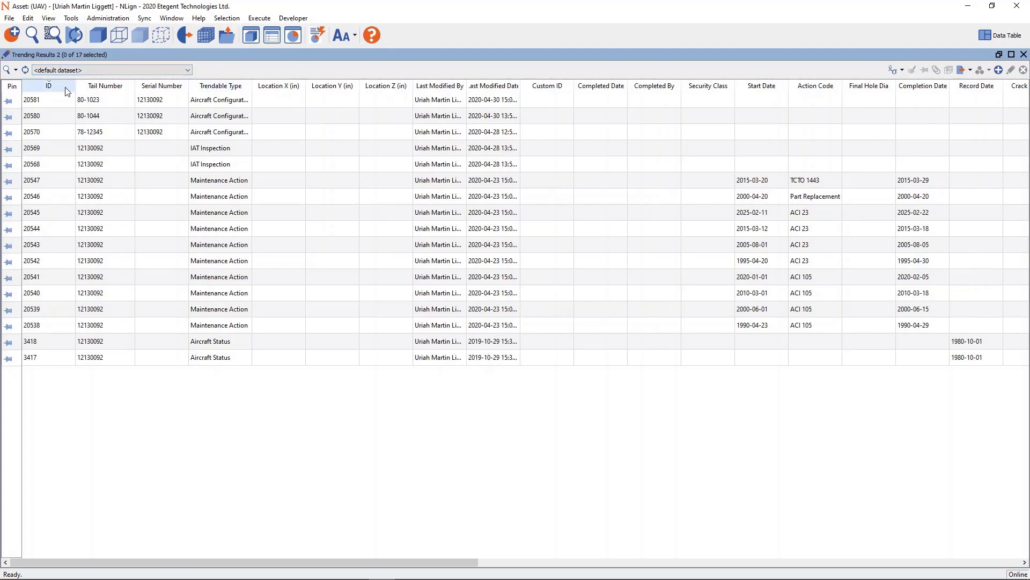
Open the default dataset for editing and examine the search criteria groups that the scan search built.
click(16, 71)
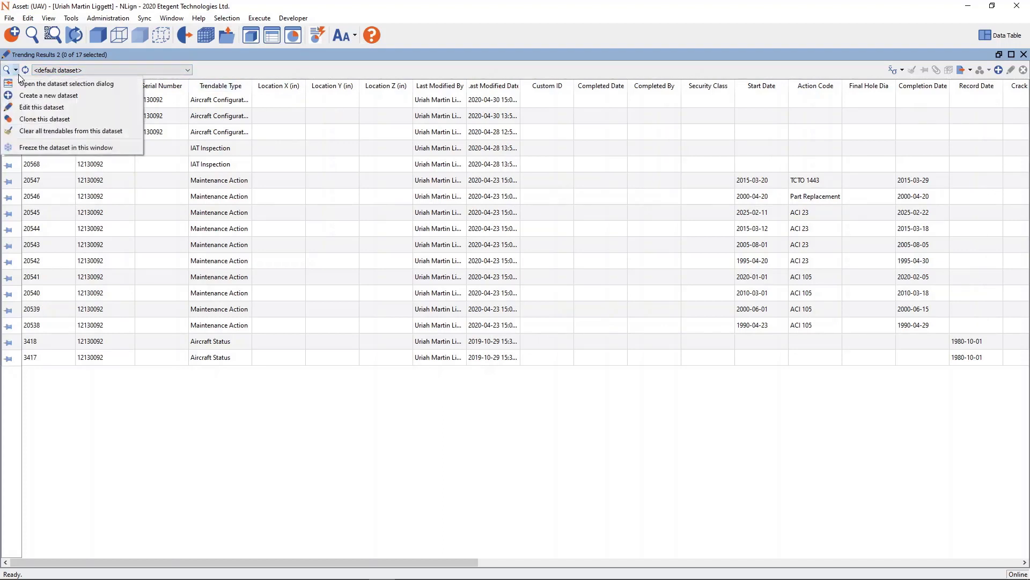
click(44, 103)
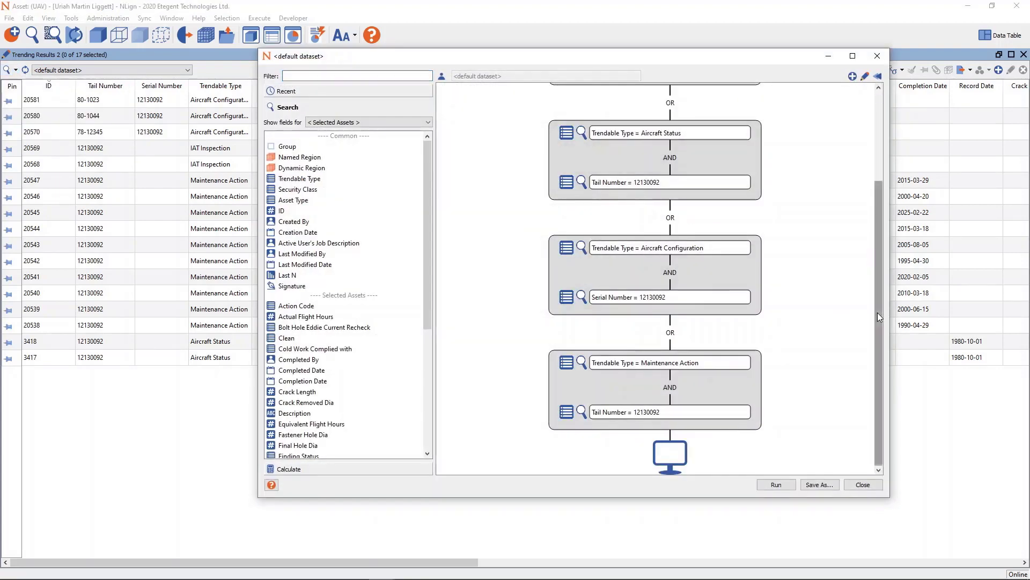
drag(877, 312, 868, 198)
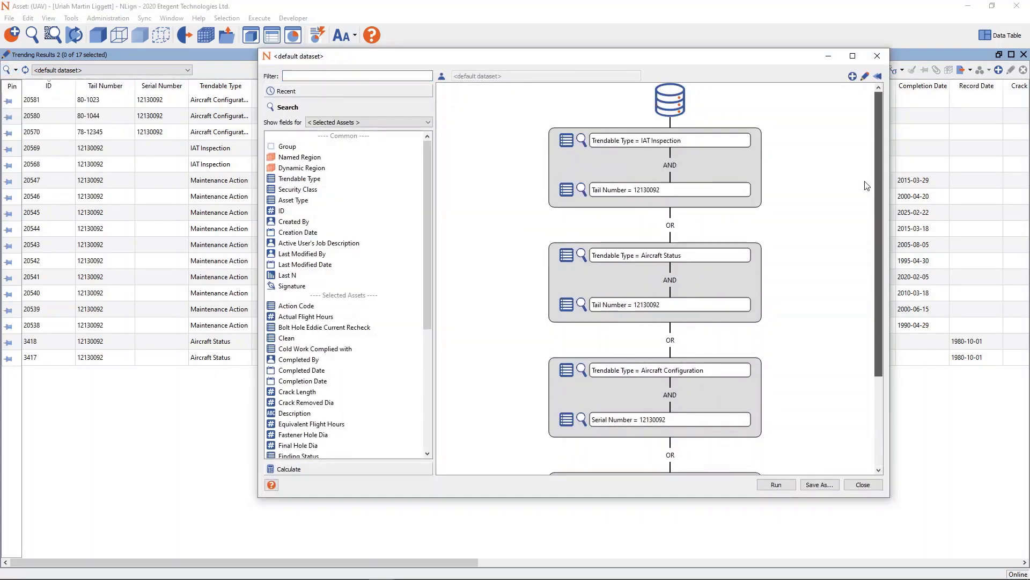
scroll(866, 231, down, 2)
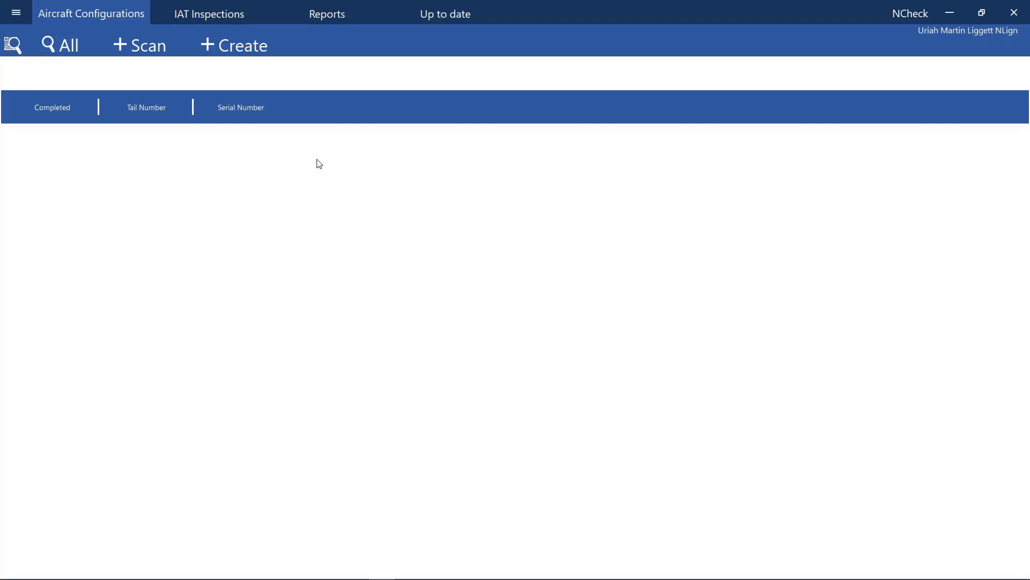
Switch to NCheck and run the Findings Report.
click(322, 25)
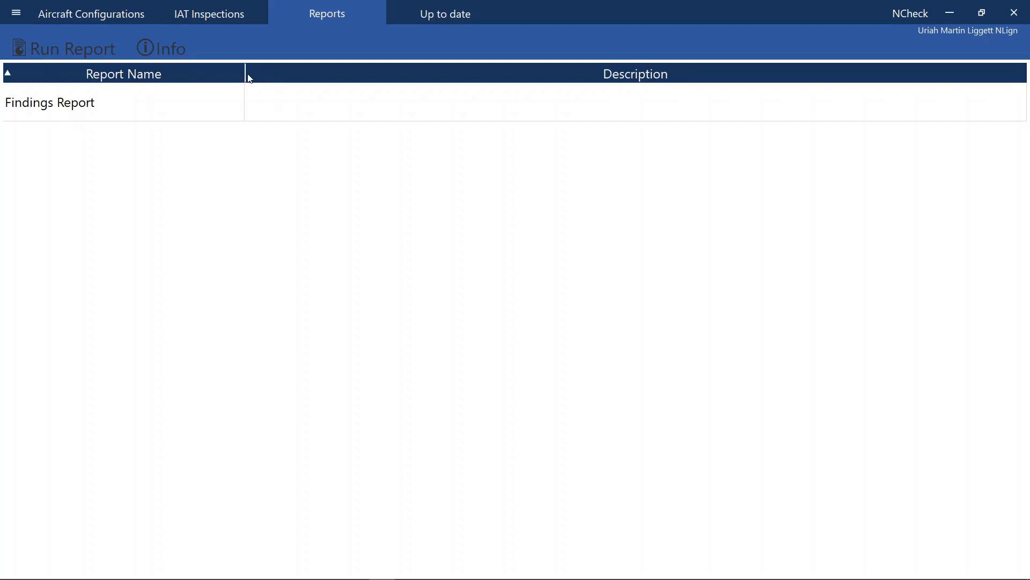
click(145, 111)
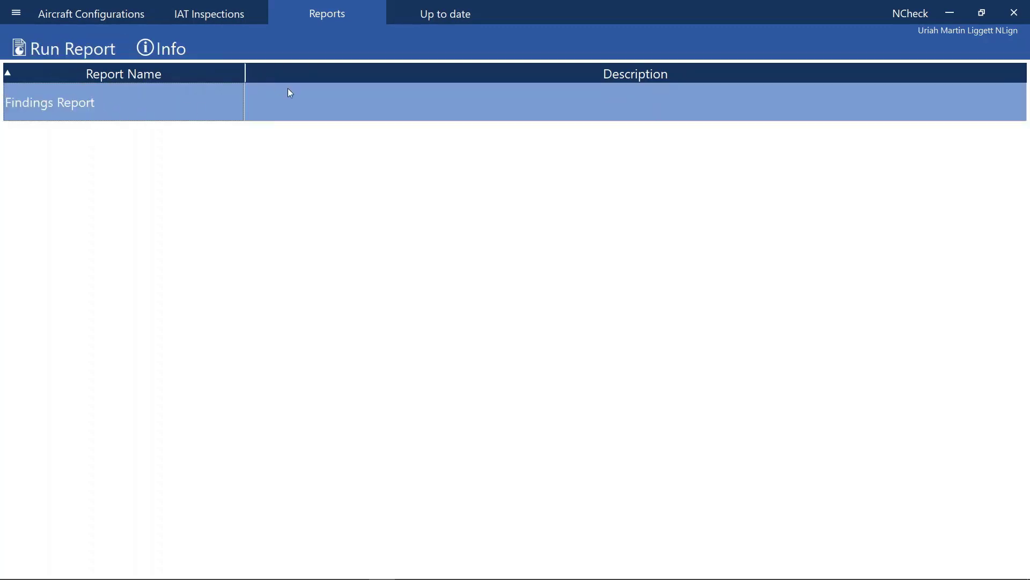
click(50, 53)
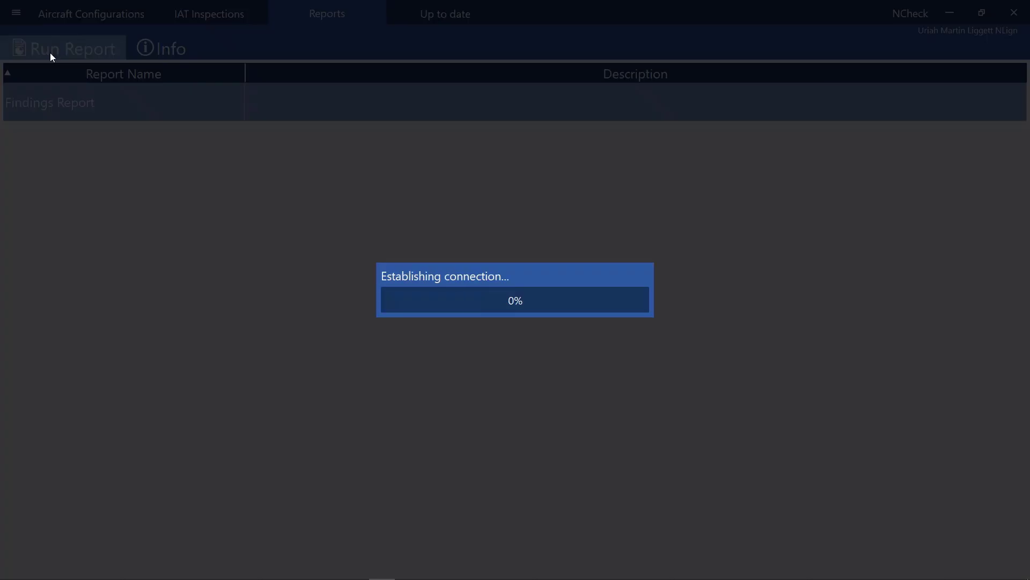